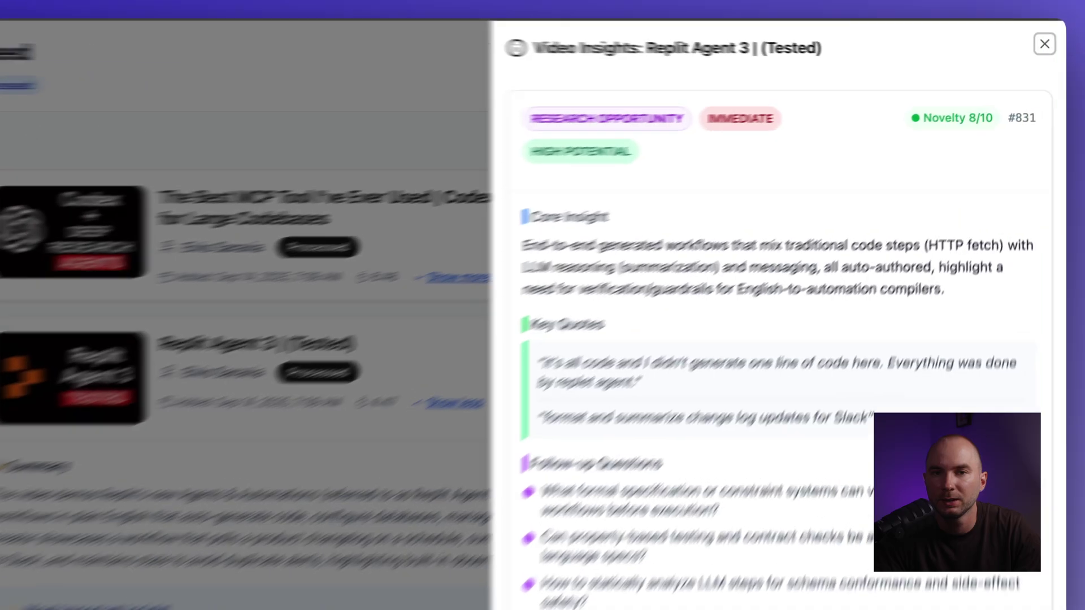
# - Read through the core insight, key quotes and follow-up questions in the video insights for Replit Agent 3
pyautogui.scroll(-15, 718, 351)
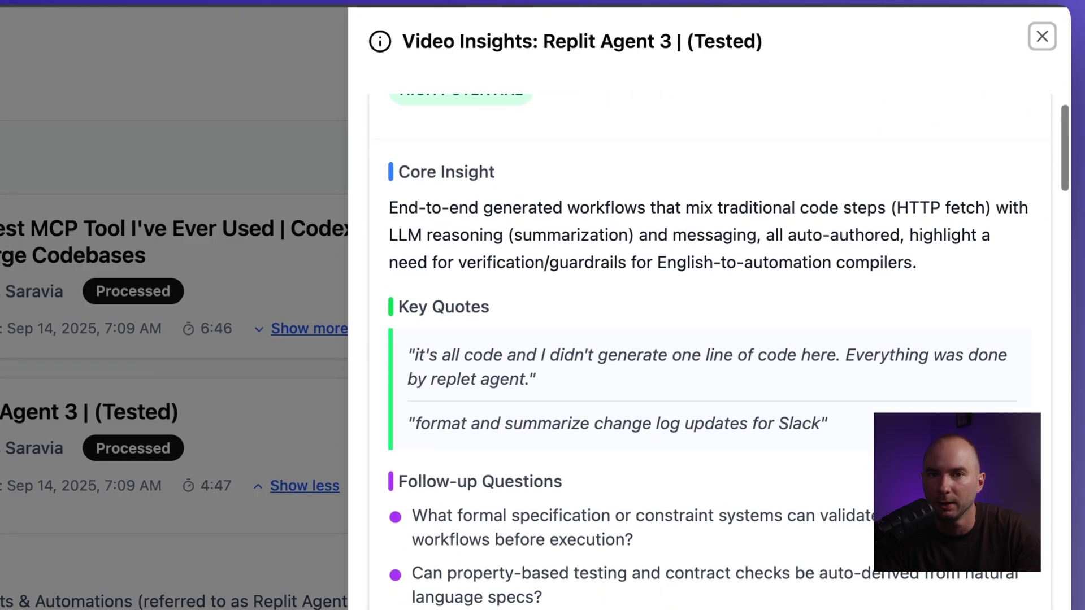
pyautogui.scroll(-5, 707, 339)
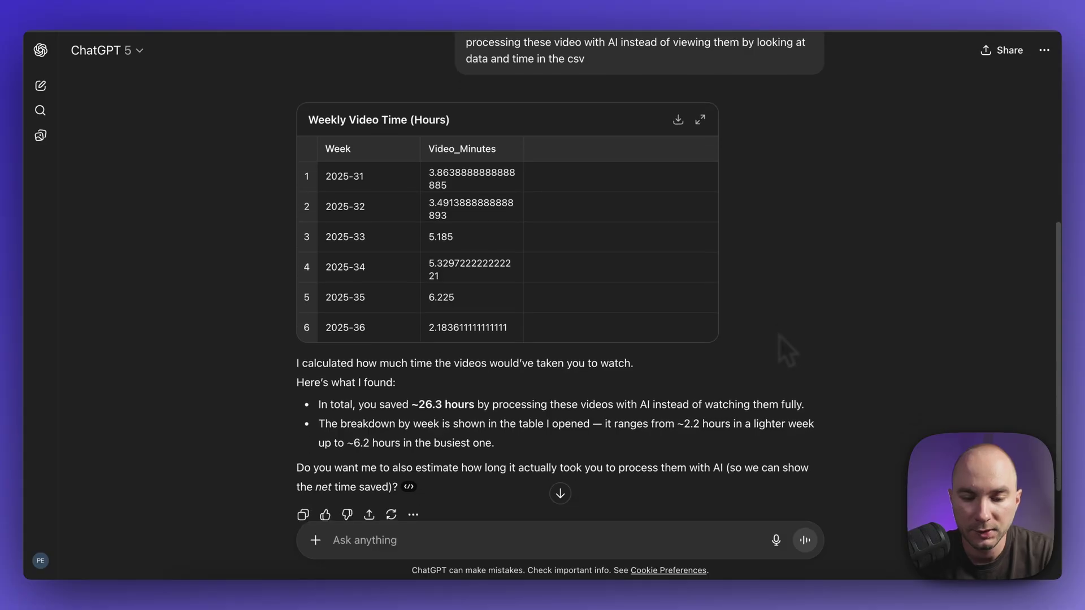
# - Review the weekly video time table and the time-saved summary in the ChatGPT conversation
pyautogui.scroll(-3, 779, 335)
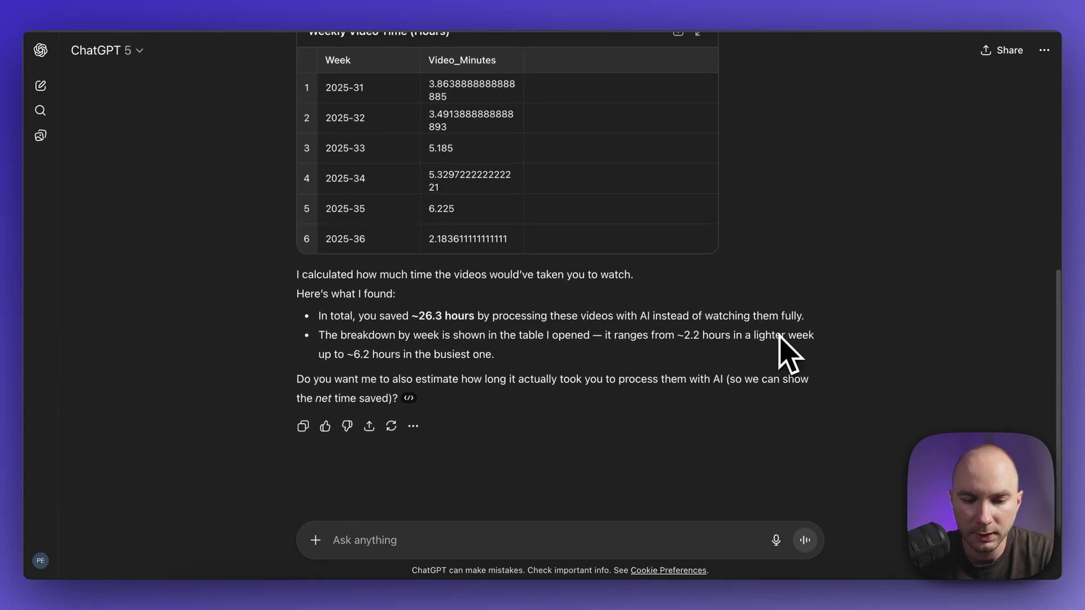
pyautogui.scroll(3, 780, 335)
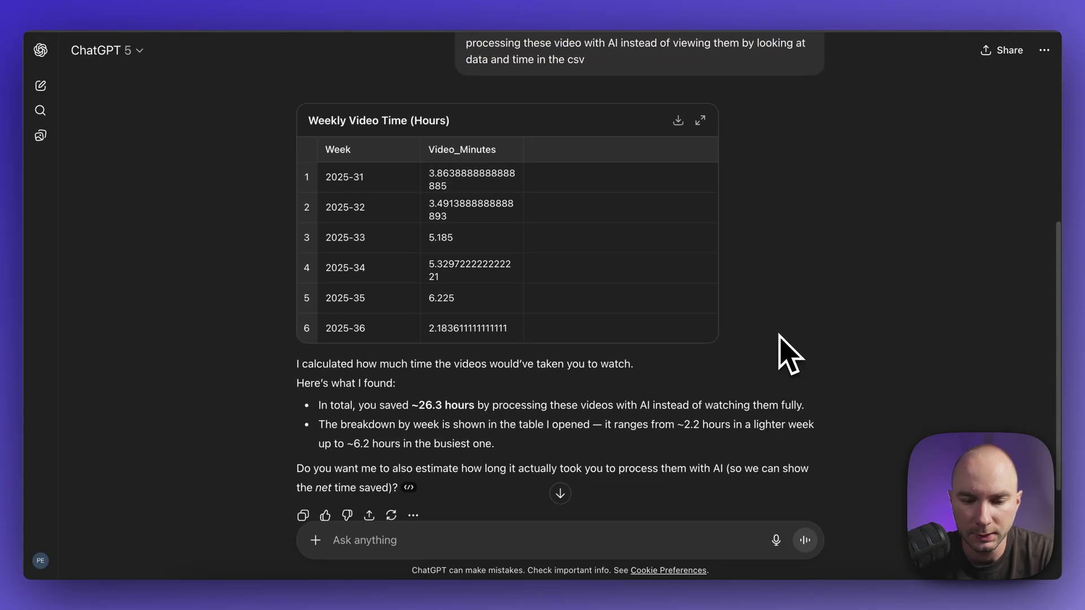
pyautogui.scroll(-1, 780, 335)
pyautogui.scroll(1, 780, 335)
pyautogui.scroll(-1, 780, 334)
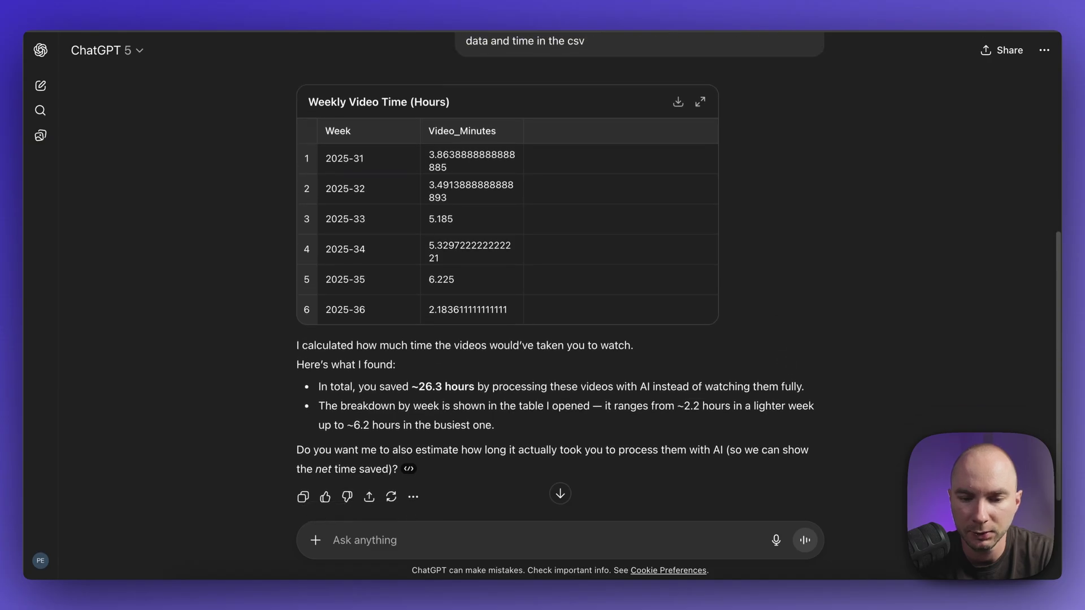
pyautogui.scroll(-1, 780, 335)
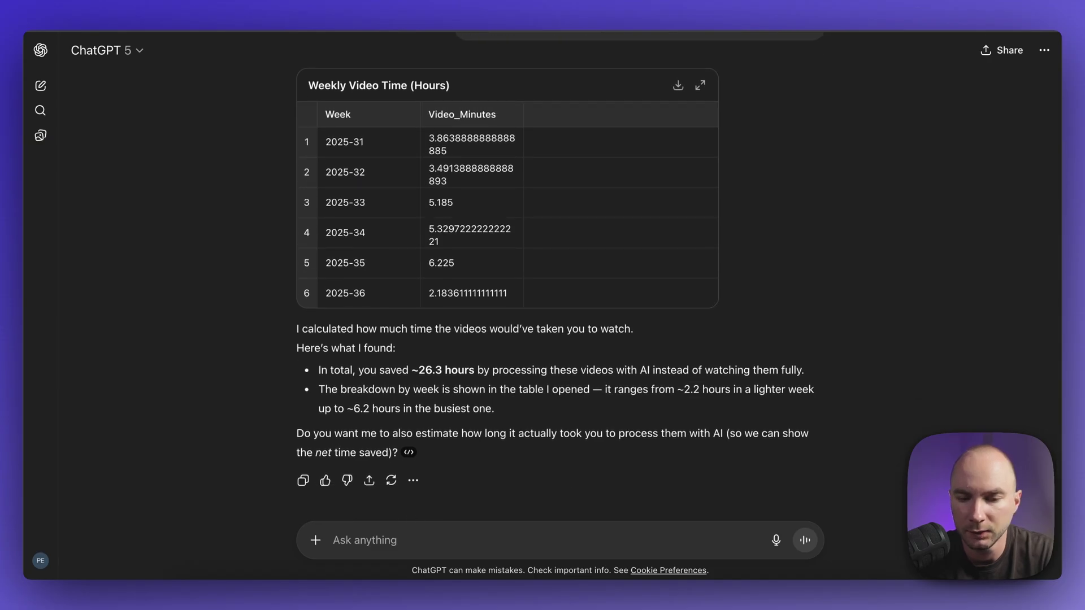
pyautogui.scroll(-1, 780, 335)
pyautogui.scroll(1, 780, 335)
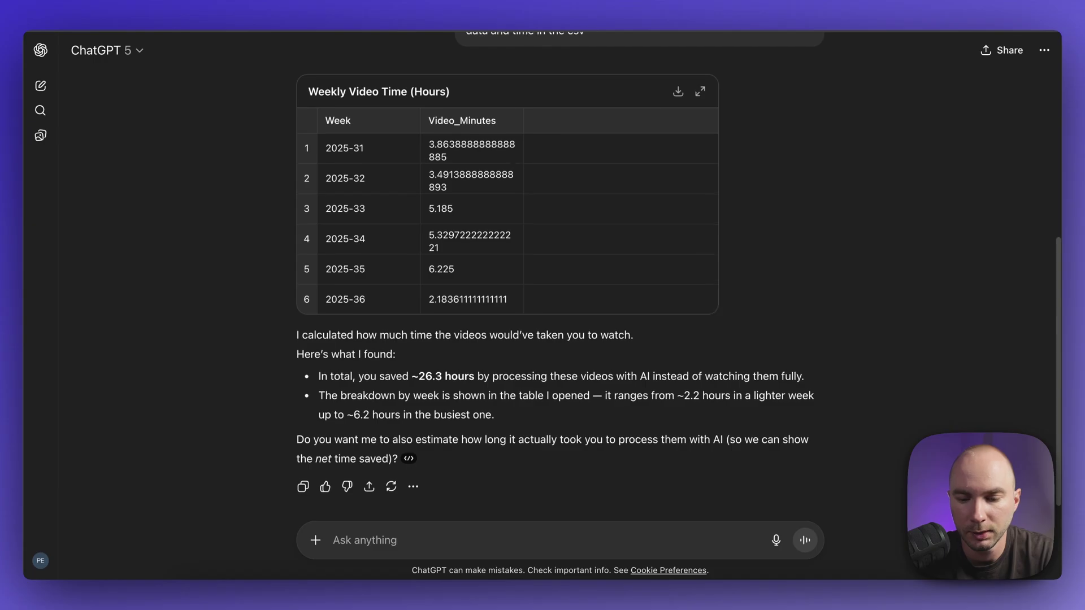
pyautogui.moveTo(423, 376); pyautogui.dragTo(451, 370)
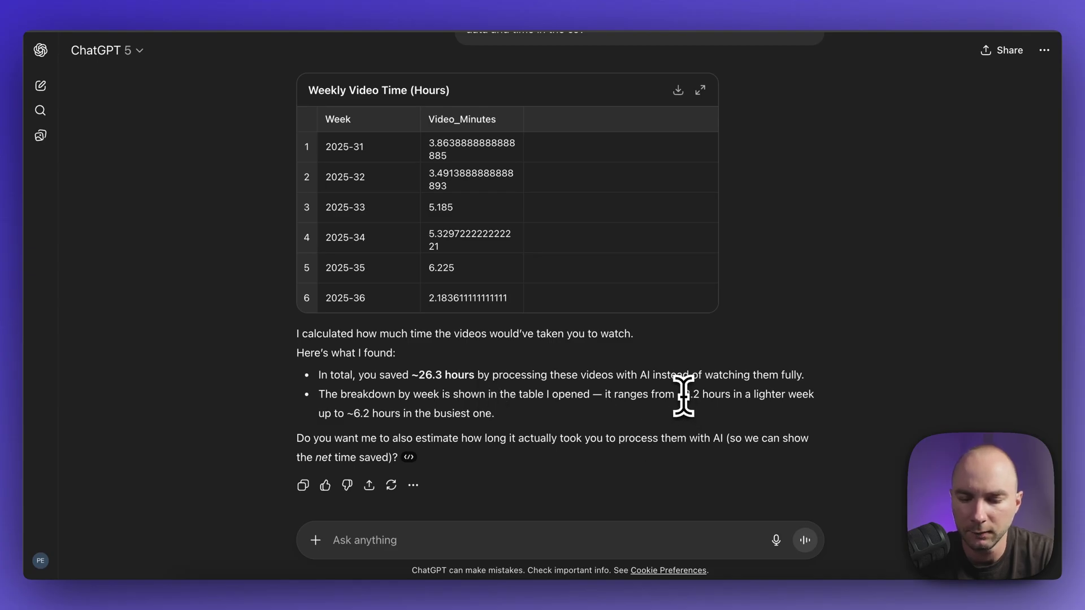
pyautogui.click(775, 394)
pyautogui.moveTo(382, 414); pyautogui.dragTo(382, 414)
pyautogui.click(420, 415)
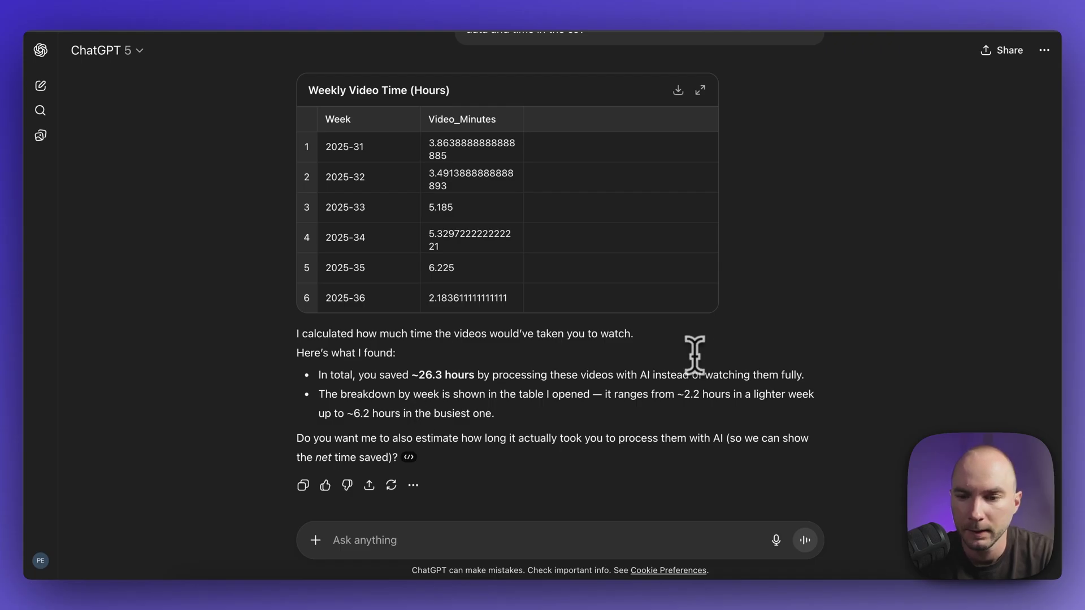
# - Switch to the YT DB base in Airtable and look through the Processing_Tracking, YT_insights and Workflow_Errors tables
pyautogui.click(142, 3)
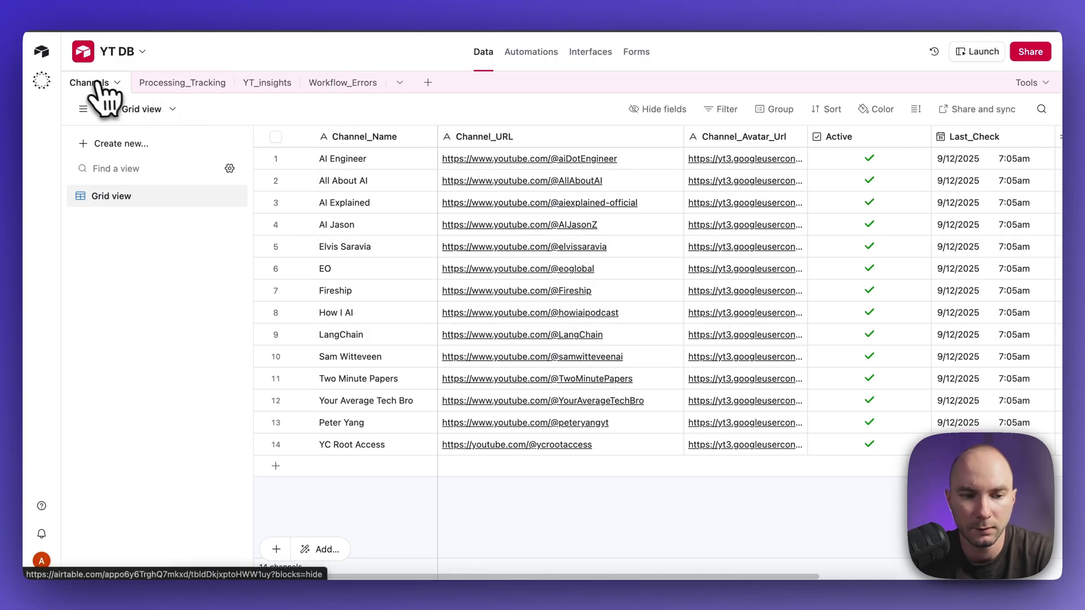
pyautogui.click(194, 85)
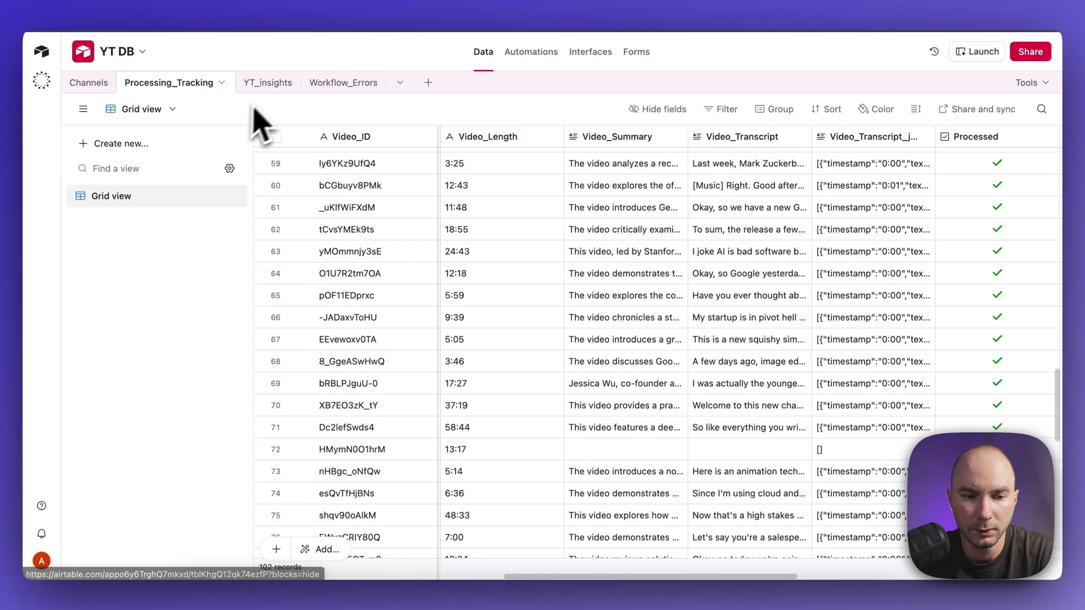
pyautogui.click(266, 86)
pyautogui.click(339, 85)
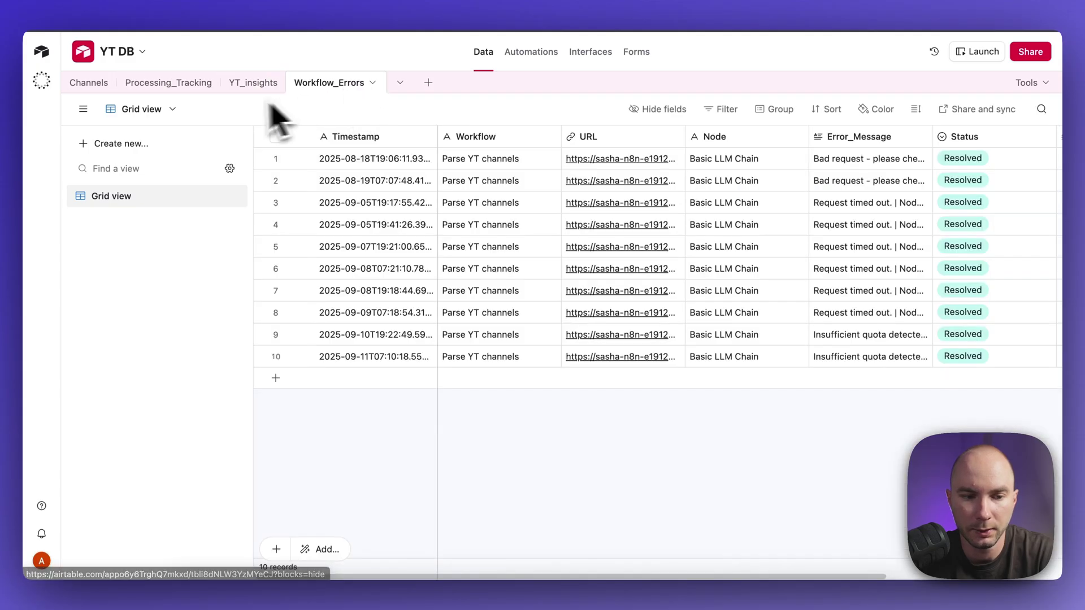
# - Open the Channels table and examine its columns from the channel URL to the last available date
pyautogui.click(91, 85)
pyautogui.hscroll(5, 563, 331)
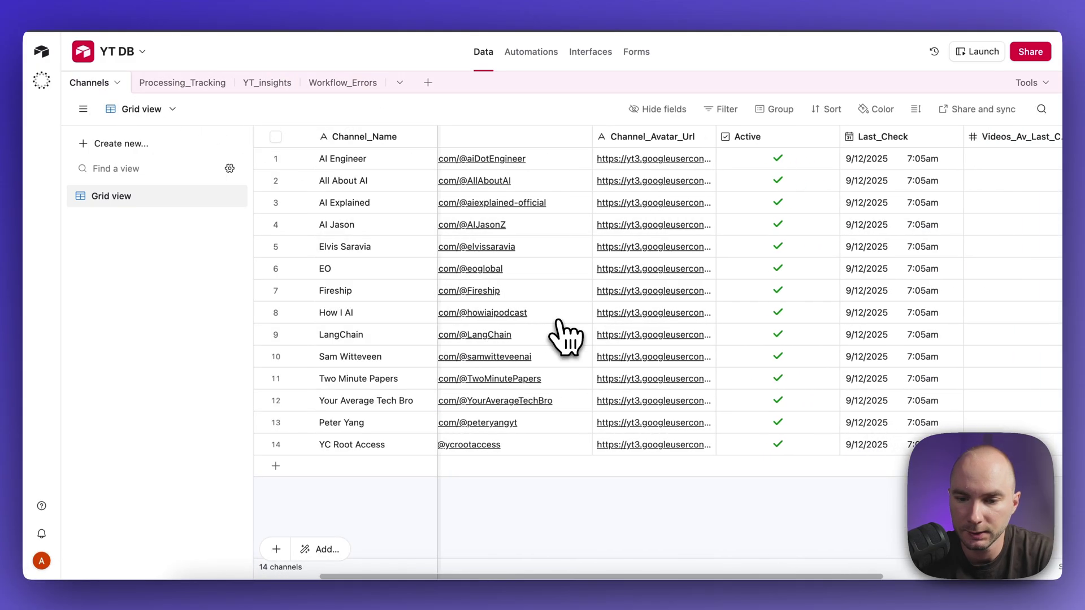
pyautogui.hscroll(3, 562, 336)
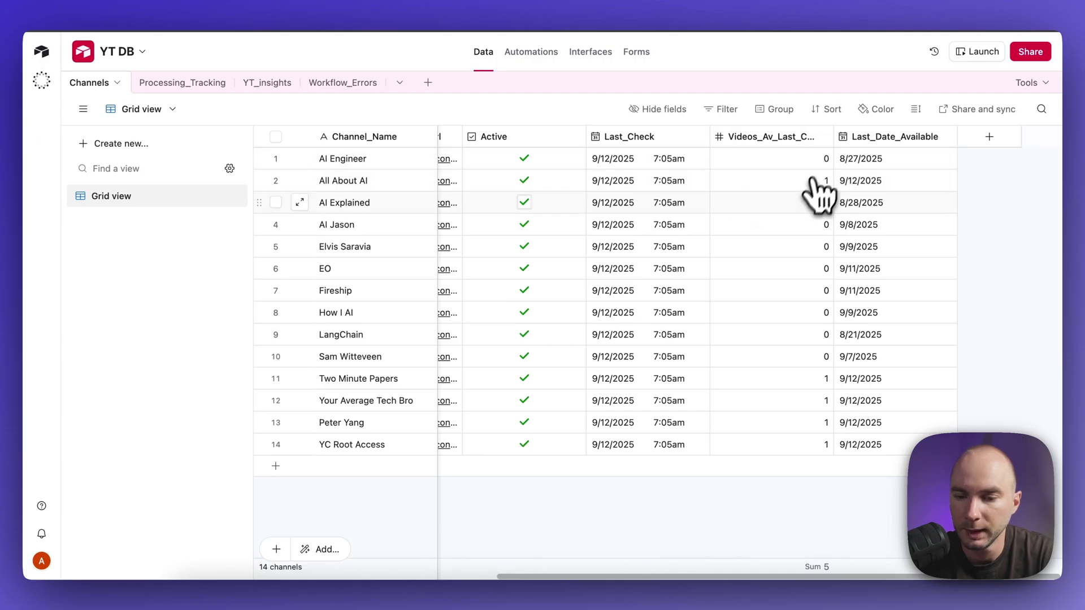
pyautogui.hscroll(-8, 768, 266)
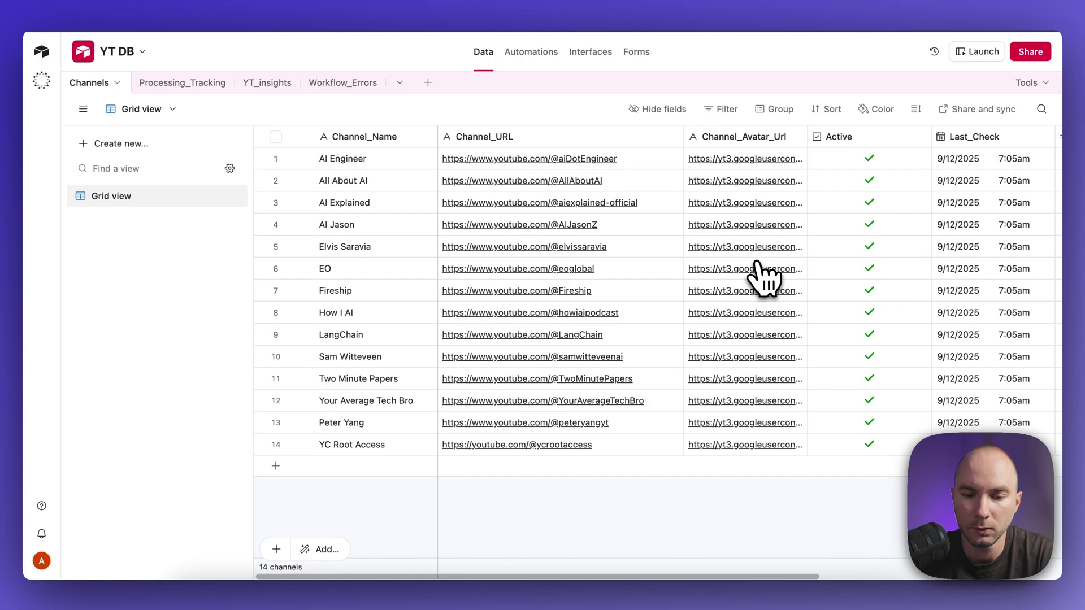
pyautogui.hscroll(2, 650, 297)
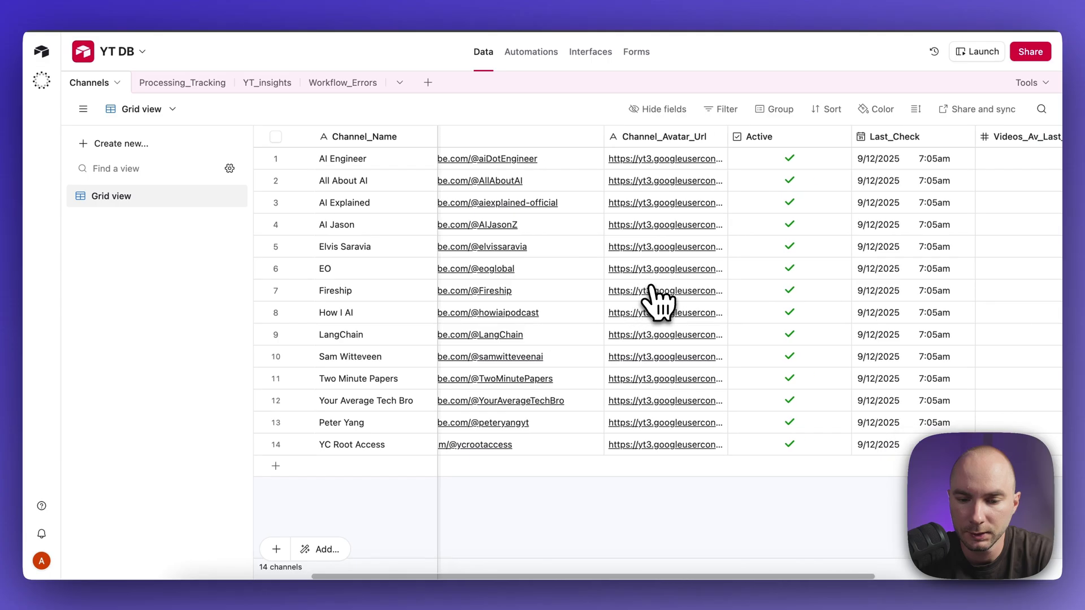
pyautogui.hscroll(-2, 659, 302)
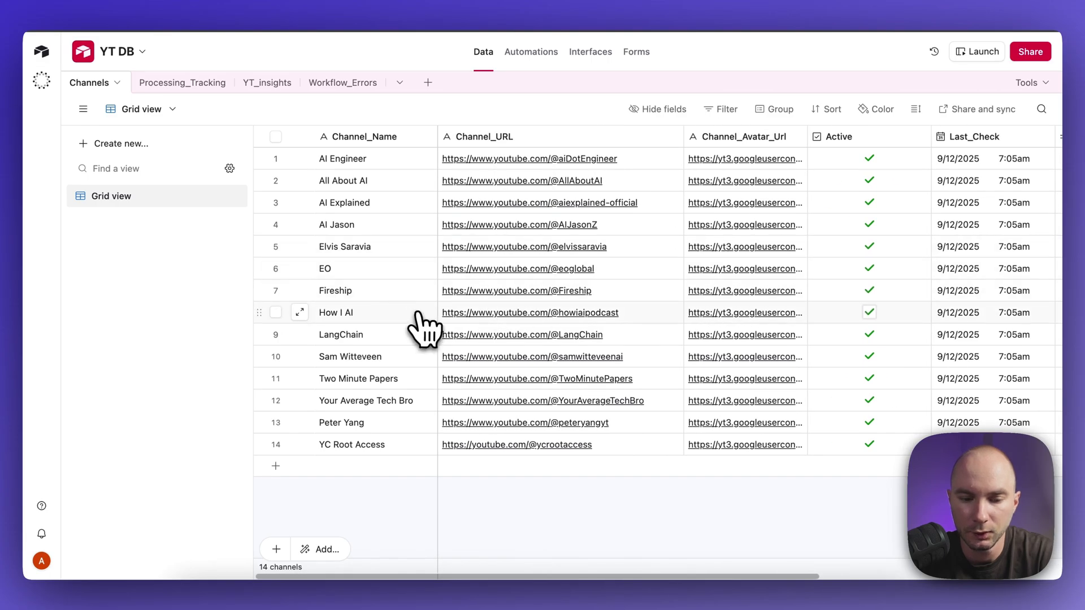
# - Switch to Telegram to view the My n8n comms bot chat, and return to the Channels table in Airtable
pyautogui.press('super+Tab')
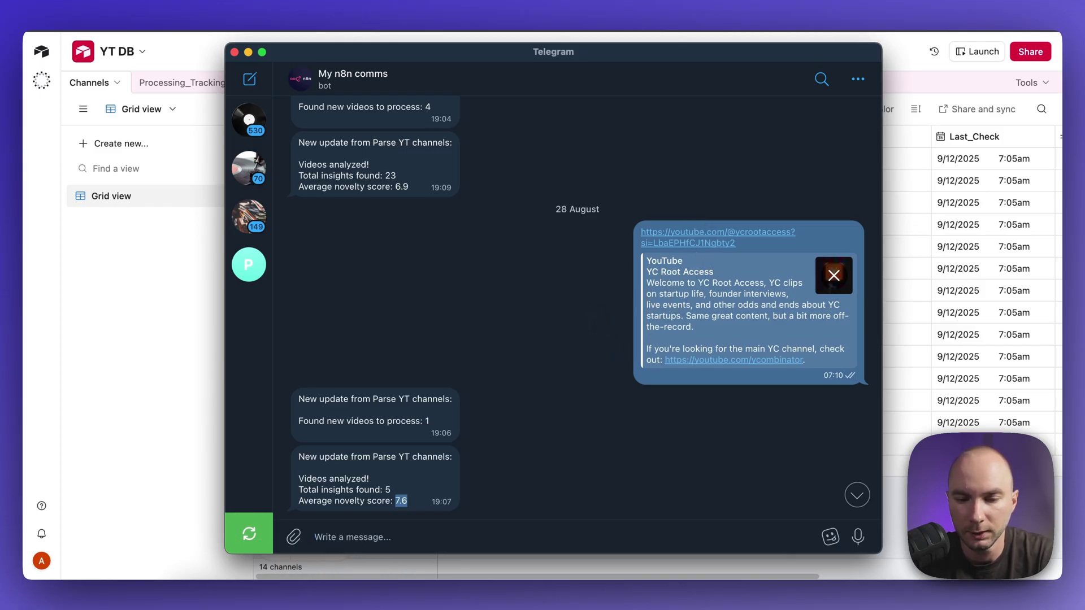
pyautogui.click(150, 322)
pyautogui.hscroll(1, 656, 469)
pyautogui.hscroll(3, 656, 466)
pyautogui.hscroll(-4, 654, 460)
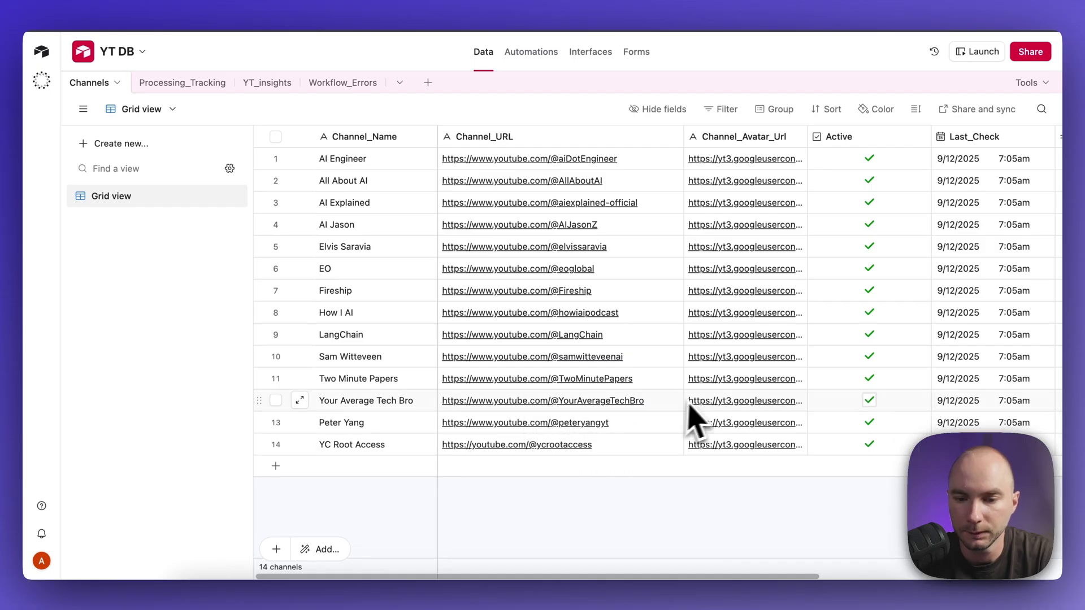
# - Open the Processing_Tracking table and examine the video links, channels and added dates of the recent records
pyautogui.click(181, 84)
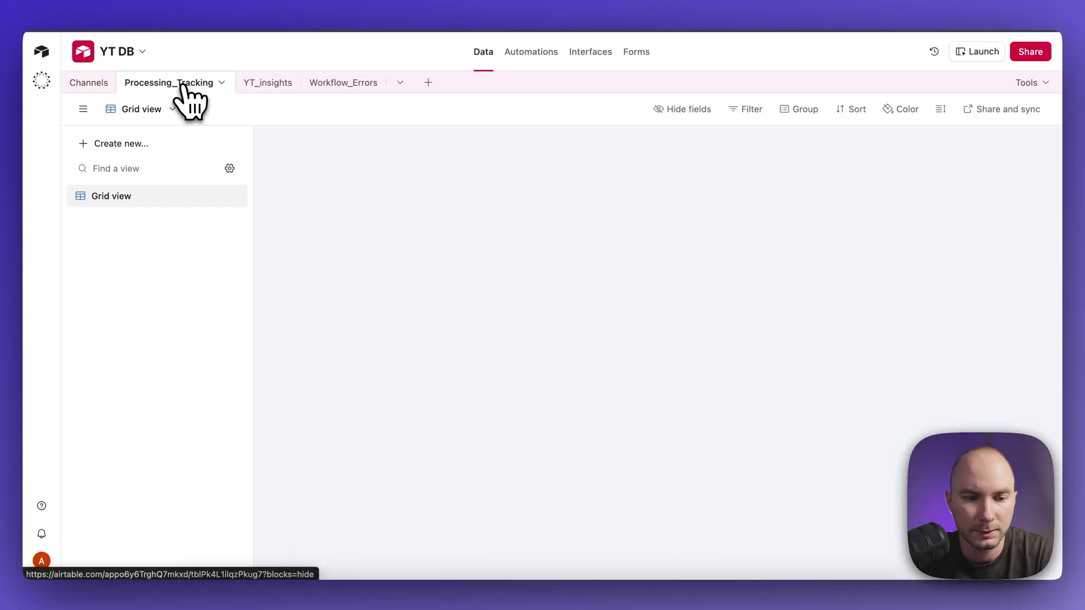
pyautogui.scroll(-5, 704, 381)
pyautogui.hscroll(-10, 726, 400)
pyautogui.scroll(-2, 658, 339)
pyautogui.hscroll(5, 658, 339)
pyautogui.hscroll(-5, 659, 339)
pyautogui.hscroll(6, 658, 339)
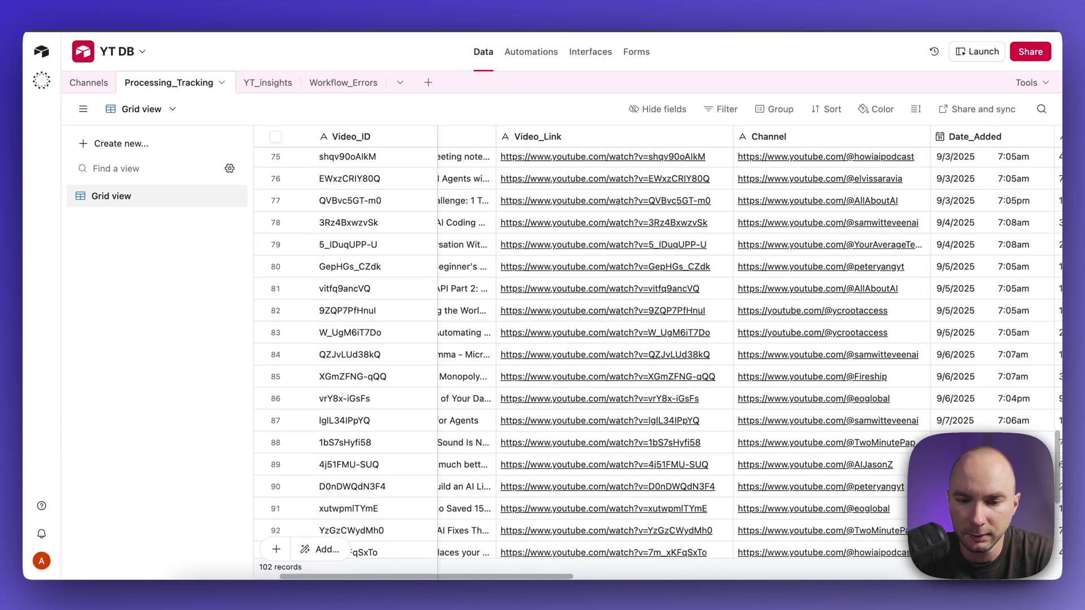
# - Examine the summary, transcript, processed status, top insight, action item and thumbnail columns in Processing_Tracking
pyautogui.scroll(3, 637, 333)
pyautogui.hscroll(8, 637, 334)
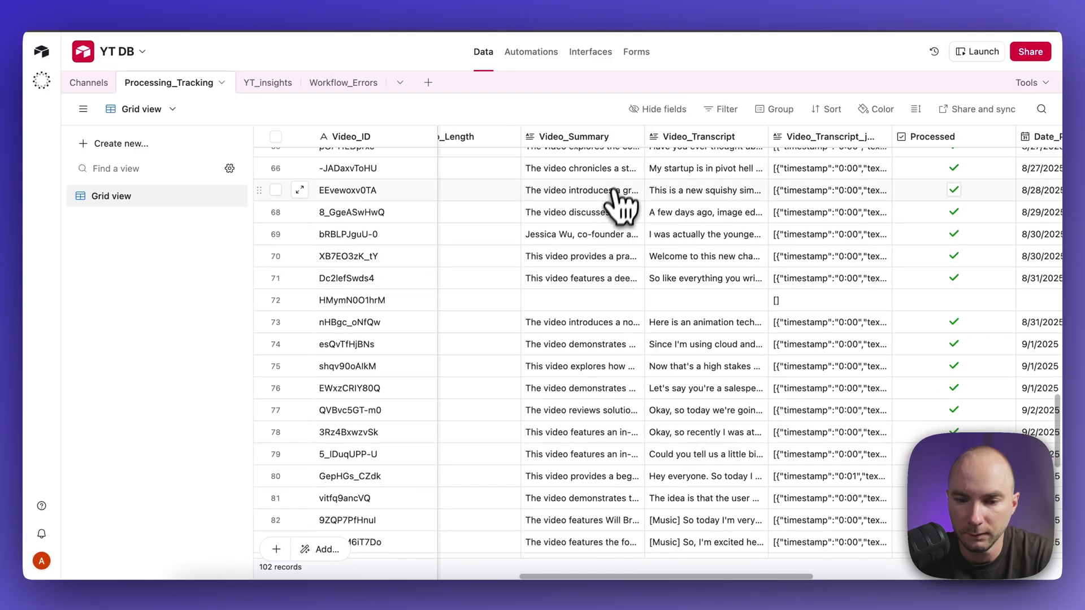
pyautogui.scroll(1, 711, 199)
pyautogui.hscroll(5, 712, 199)
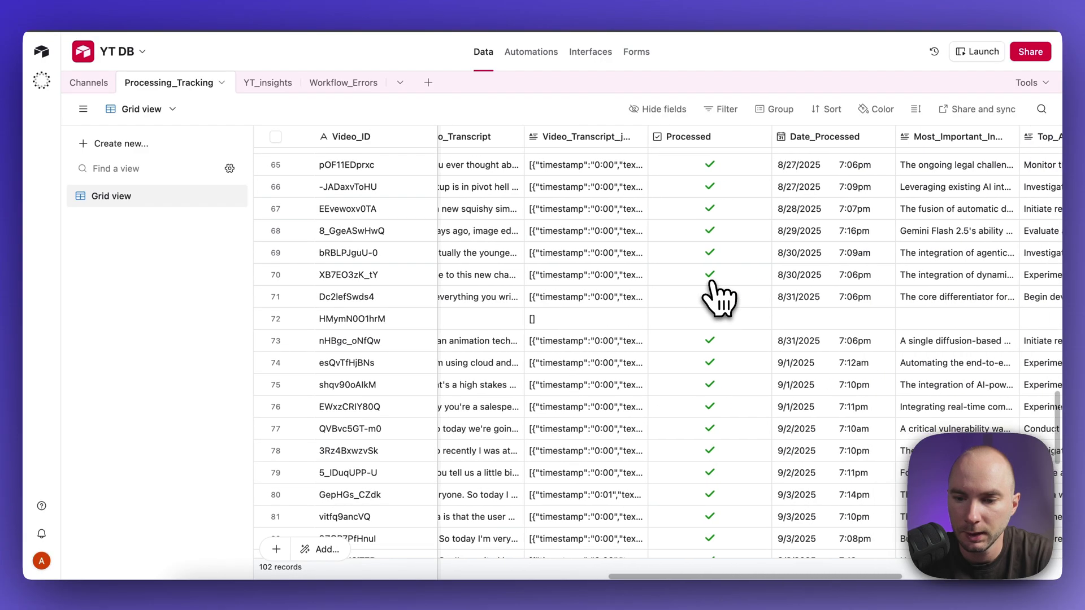
pyautogui.hscroll(5, 682, 288)
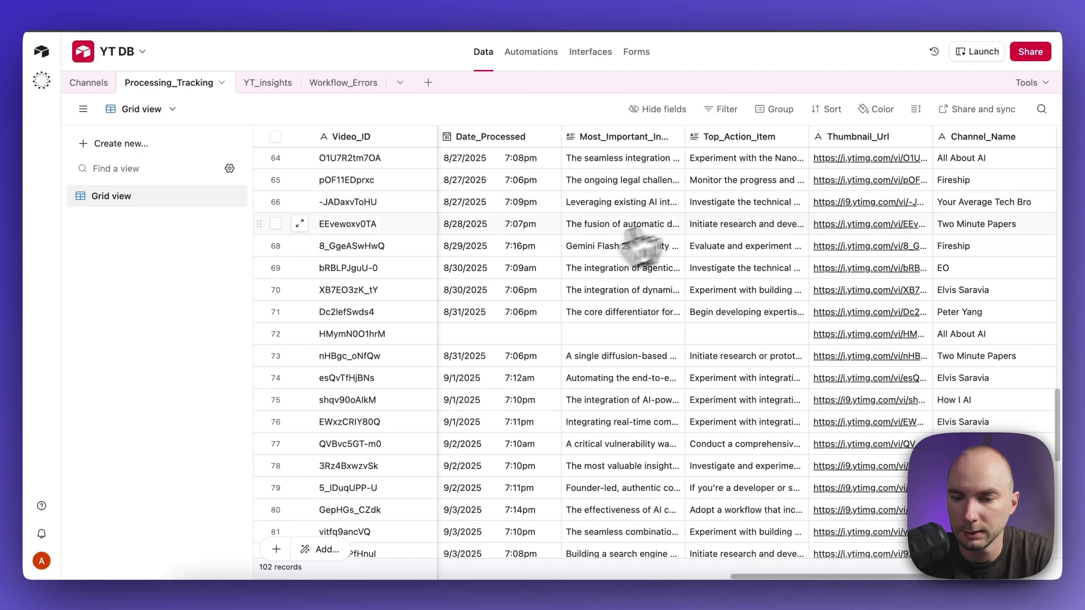
pyautogui.scroll(1, 752, 294)
pyautogui.hscroll(4, 752, 294)
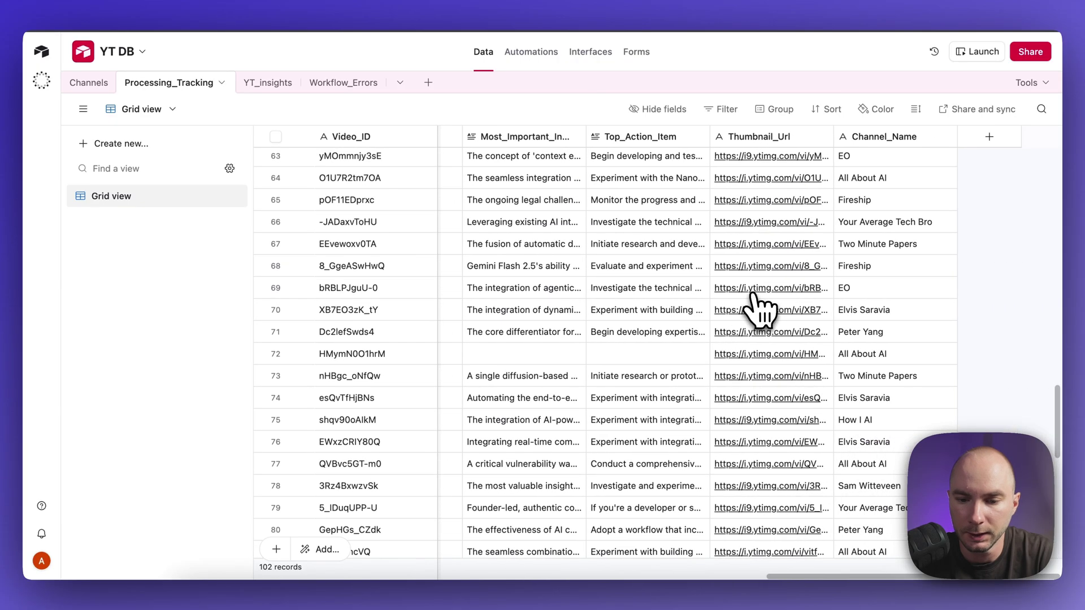
# - Open the YT_insights table and browse its insight records with their video links, texts and categories
pyautogui.click(634, 12)
pyautogui.scroll(-5, 605, 302)
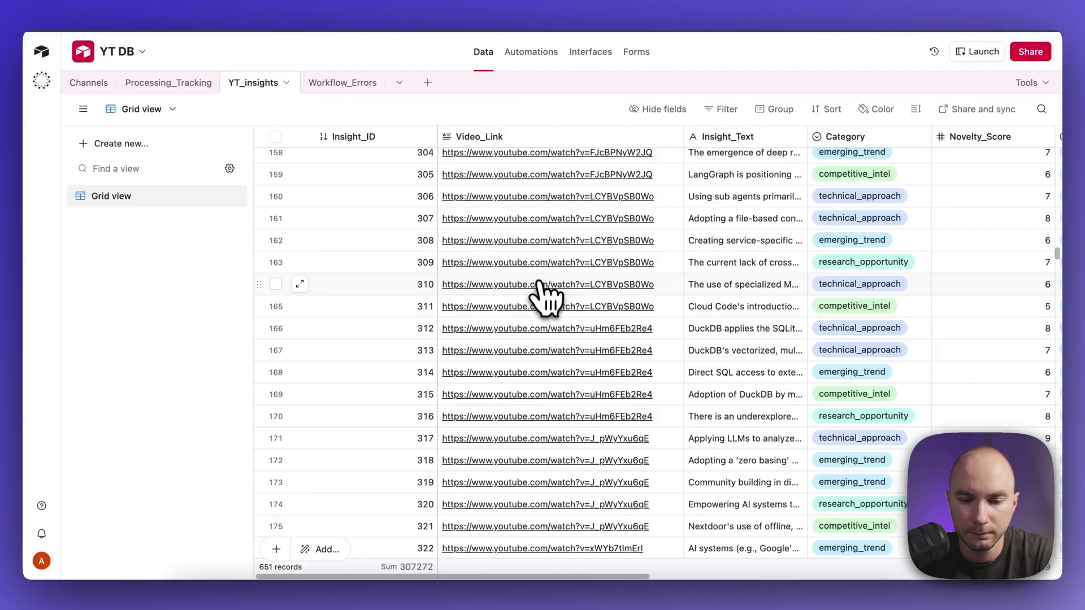
pyautogui.scroll(-2, 602, 330)
pyautogui.scroll(5, 582, 322)
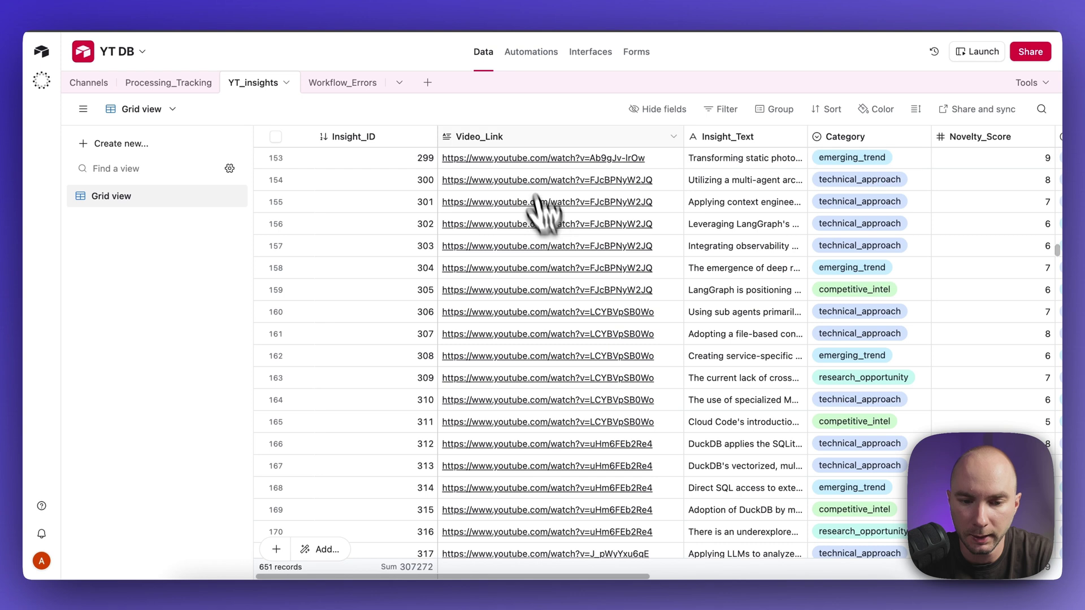
# - Examine the novelty score, exploration potential, key quotes, follow-up questions, urgency and next action columns in YT_insights
pyautogui.hscroll(6, 565, 266)
pyautogui.scroll(3, 678, 332)
pyautogui.hscroll(6, 679, 332)
pyautogui.hscroll(-6, 681, 333)
pyautogui.hscroll(-1, 687, 316)
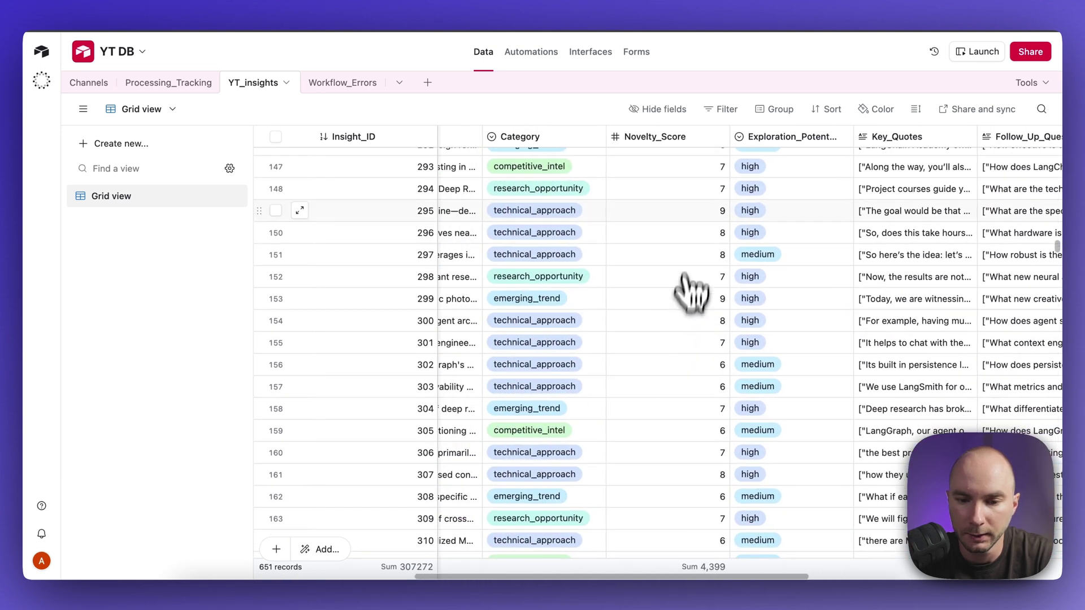
pyautogui.hscroll(10, 687, 243)
pyautogui.scroll(1, 687, 243)
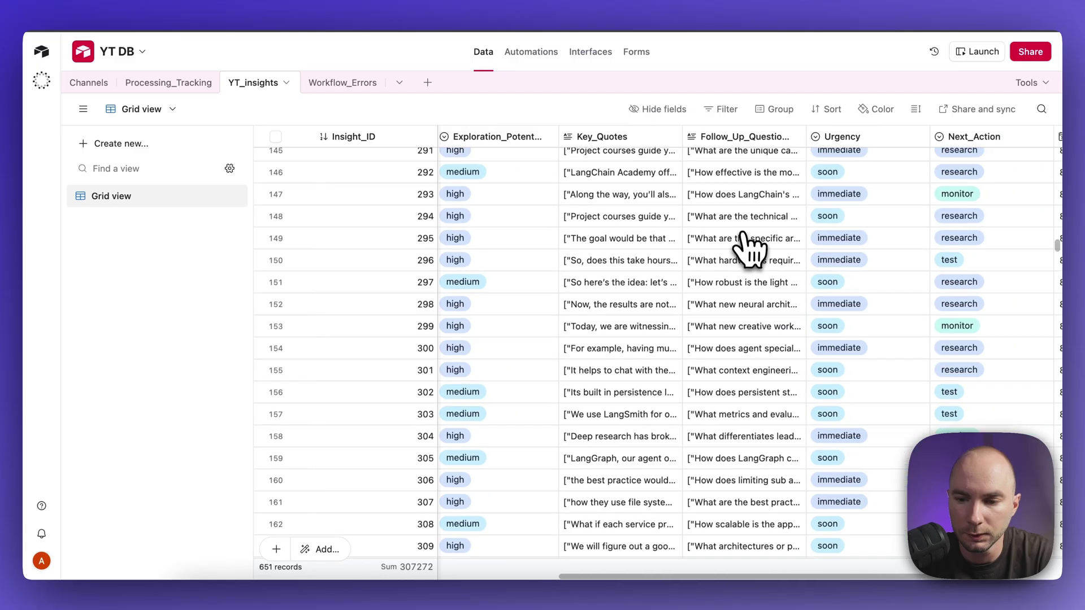
pyautogui.hscroll(2, 717, 210)
pyautogui.scroll(5, 722, 230)
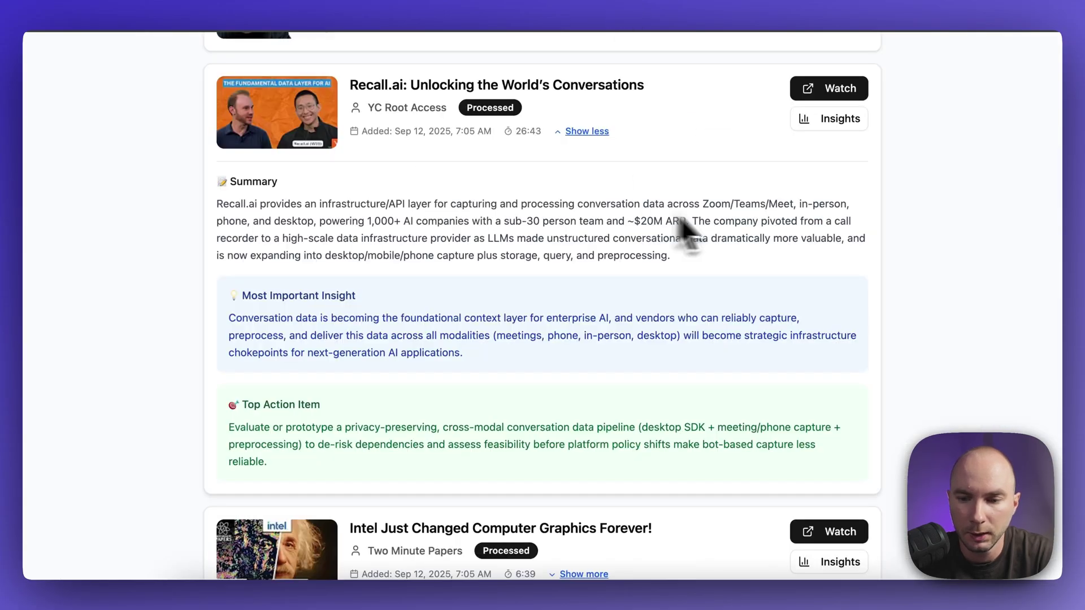
# - Open the insights of the video "Recall.ai: Unlocking the World's Conversations" in the video dashboard and read through them
pyautogui.click(837, 125)
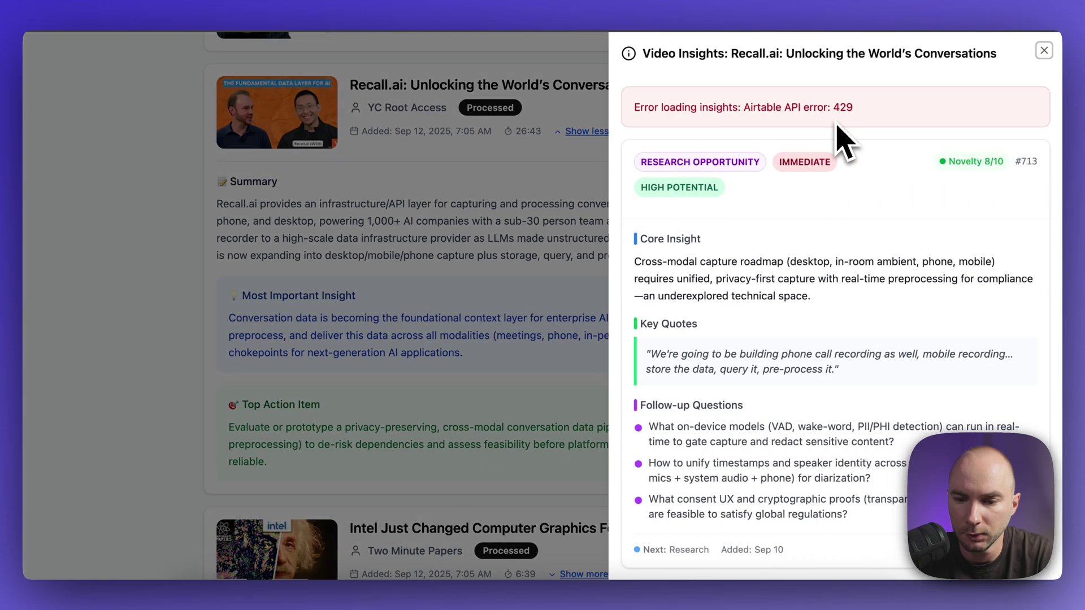
pyautogui.scroll(-10, 776, 317)
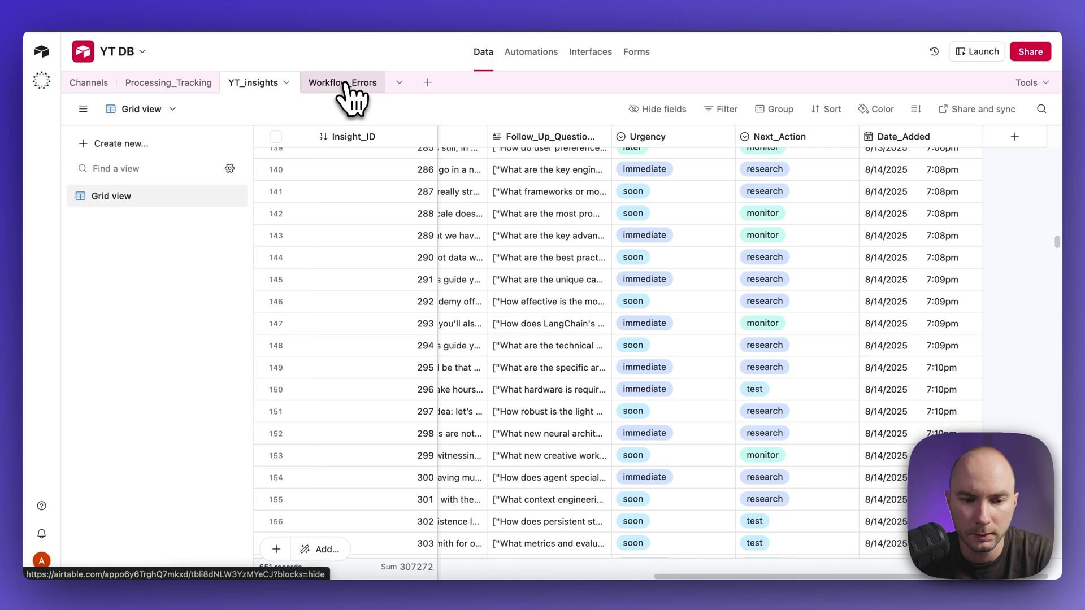
# - Open the Workflow_Errors table in Airtable and examine its workflow, URL, node, error message, status and notes columns
pyautogui.click(342, 84)
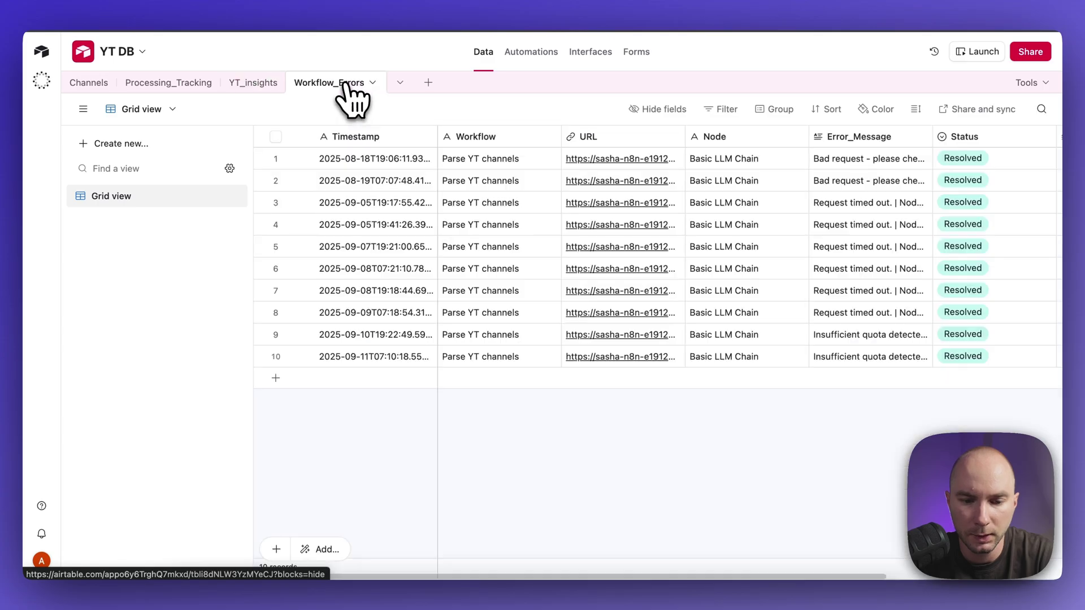
pyautogui.hscroll(5, 650, 330)
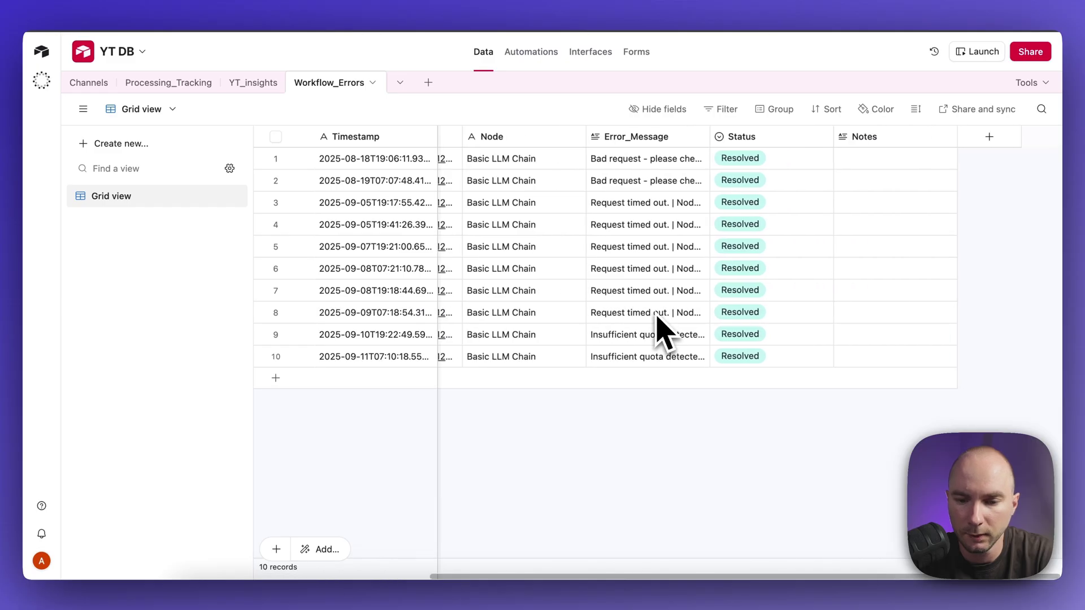
pyautogui.hscroll(-5, 627, 299)
pyautogui.hscroll(5, 601, 281)
pyautogui.hscroll(-5, 601, 281)
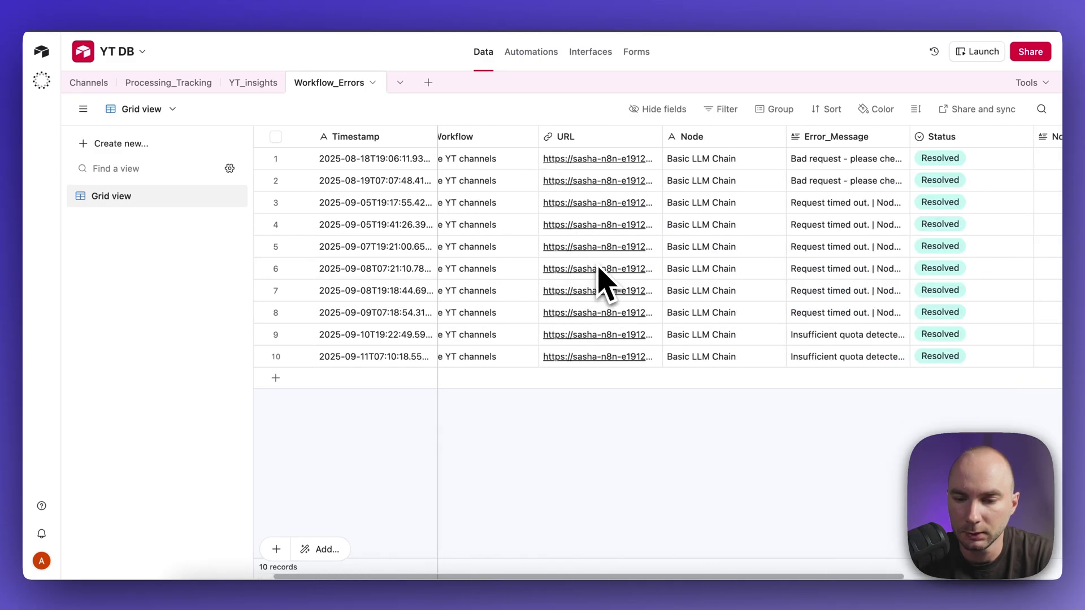
# - View the remaining Status and Notes columns of the Workflow_Errors table
pyautogui.hscroll(5, 601, 281)
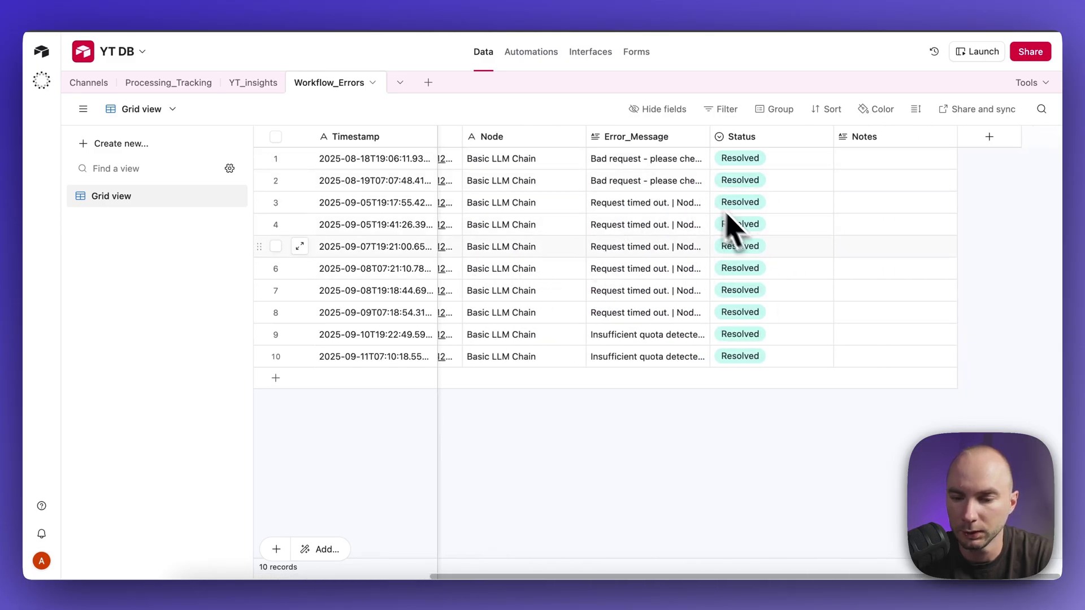
pyautogui.hscroll(-5, 731, 294)
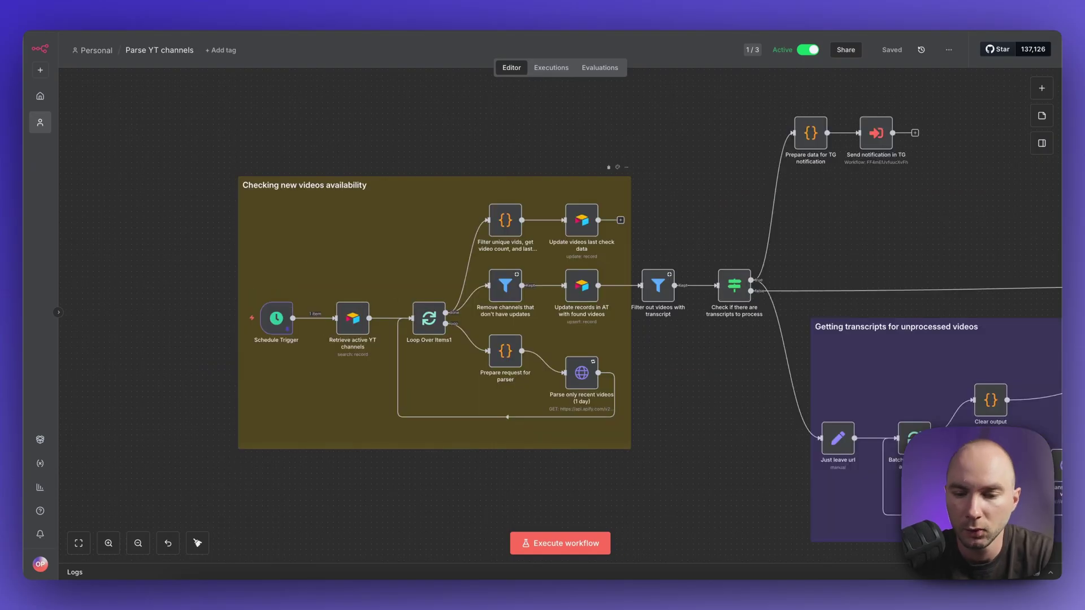
# - Switch to the Parse YT channels workflow in n8n and examine its stages from checking new videos through getting transcripts for unprocessed videos
pyautogui.hscroll(-1, 390, 226)
pyautogui.scroll(3, 390, 226)
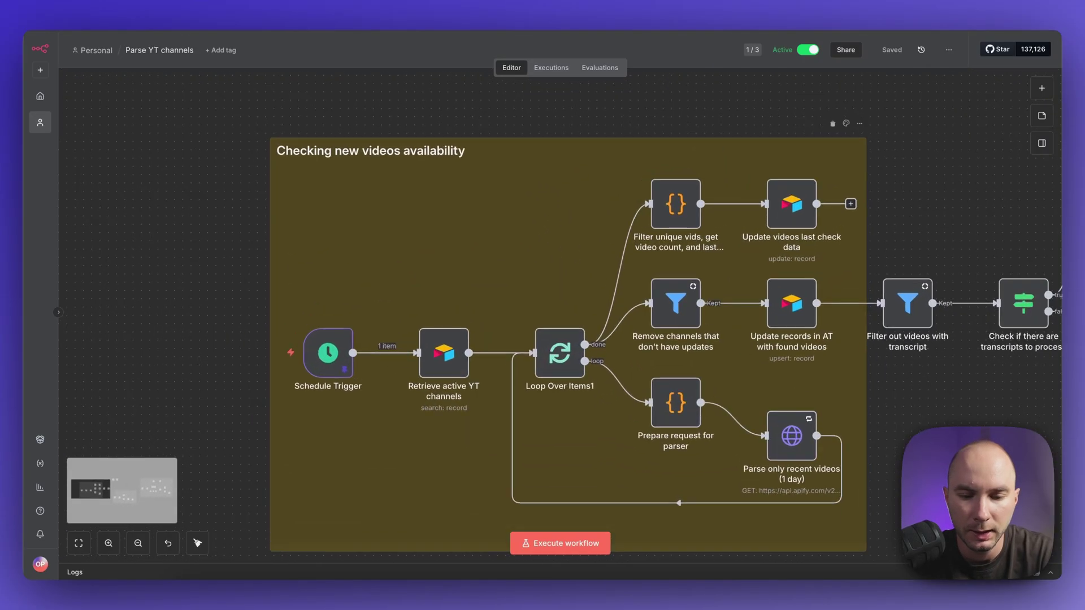
pyautogui.hscroll(1, 390, 226)
pyautogui.scroll(-3, 339, 187)
pyautogui.scroll(2, 407, 209)
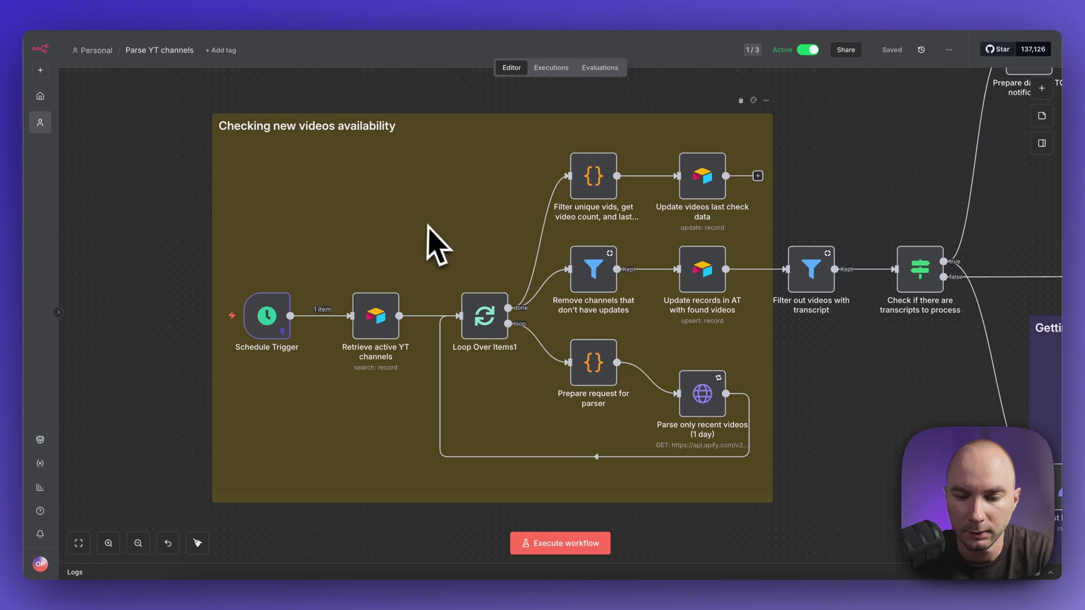
pyautogui.hscroll(10, 497, 260)
pyautogui.scroll(-3, 497, 260)
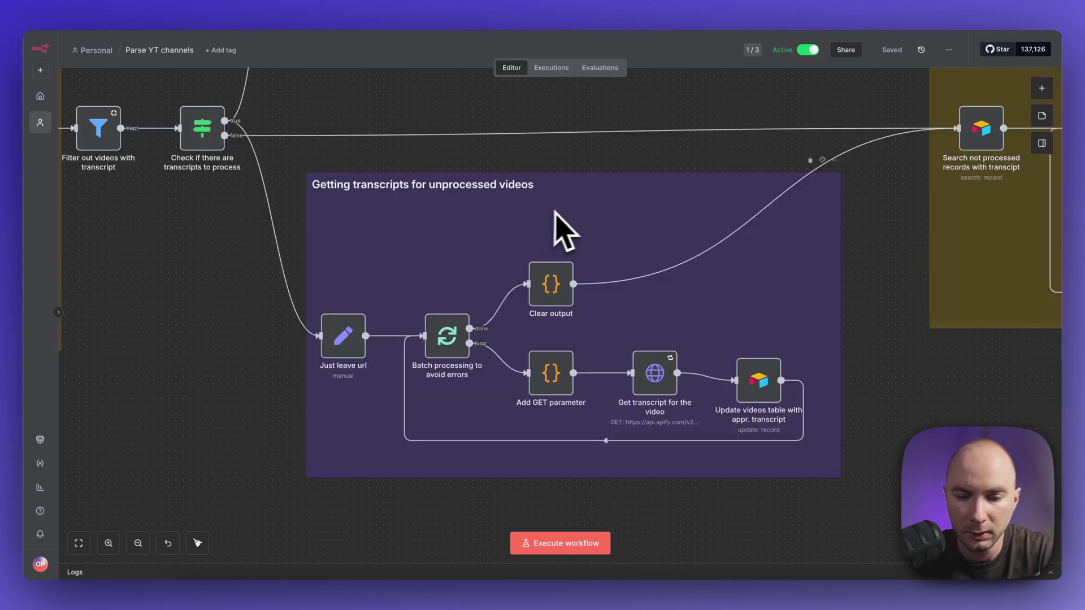
pyautogui.moveTo(552, 255)
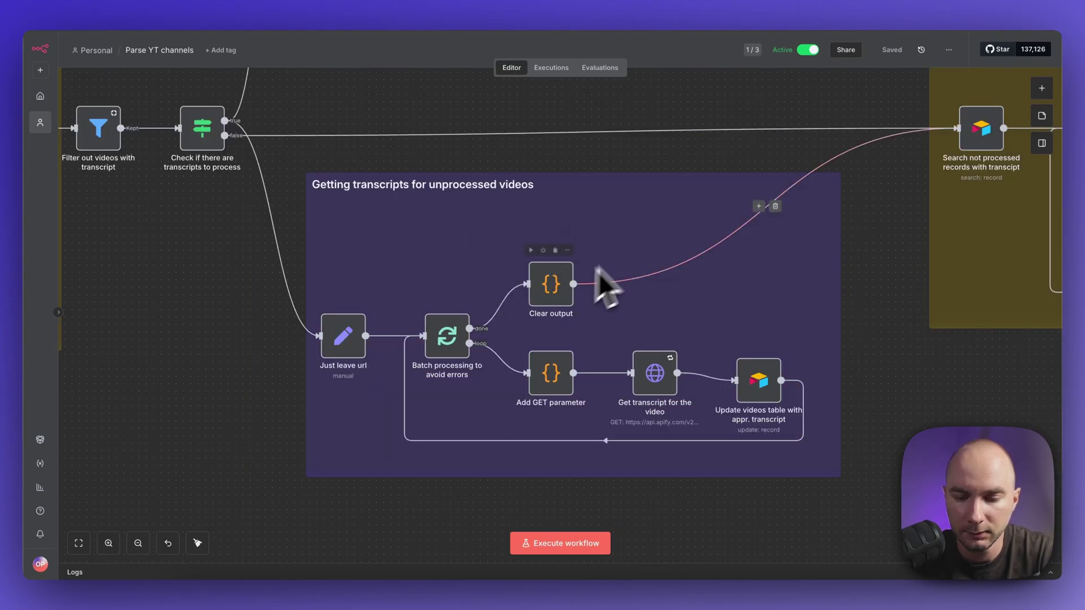
pyautogui.scroll(-3, 746, 330)
pyautogui.hscroll(10, 771, 332)
pyautogui.scroll(3, 1009, 257)
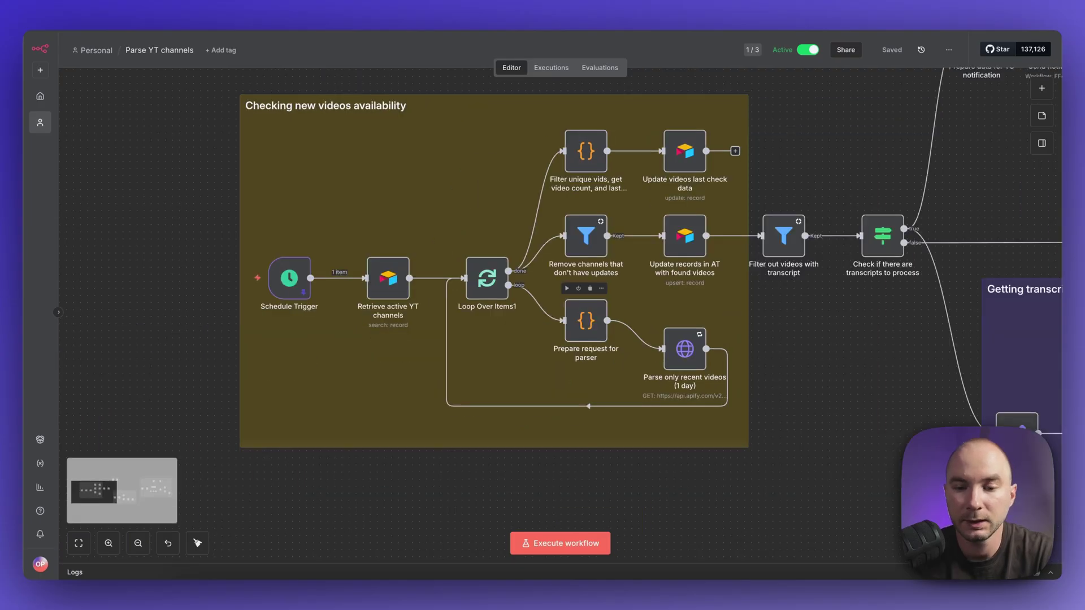
pyautogui.scroll(1, 501, 255)
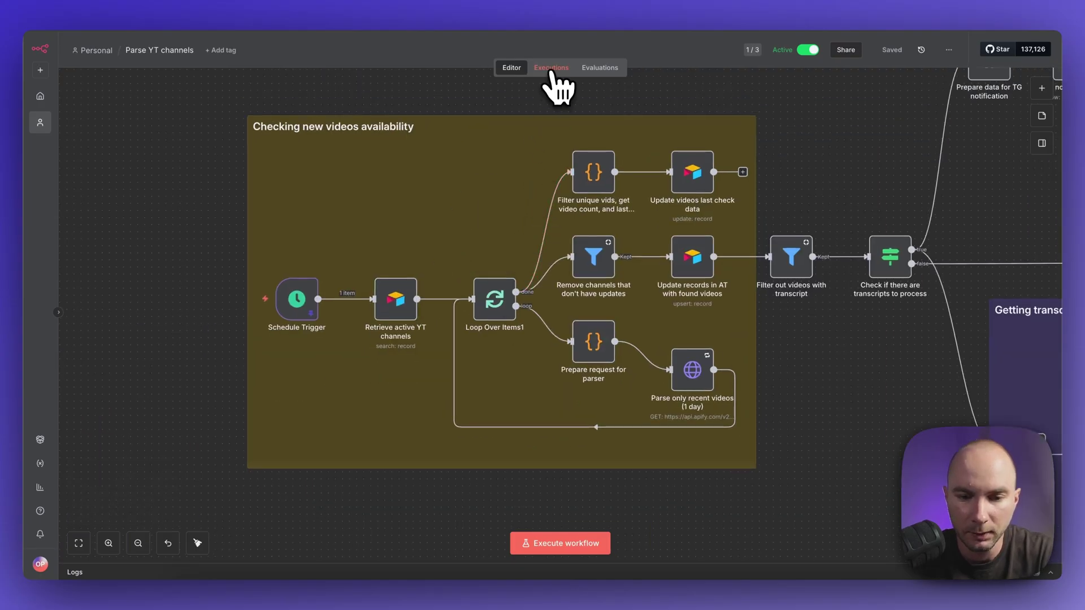
# - Open the workflow's Sep 11, 08:00:37 execution and examine its Checking new videos availability section
pyautogui.click(551, 67)
pyautogui.click(149, 223)
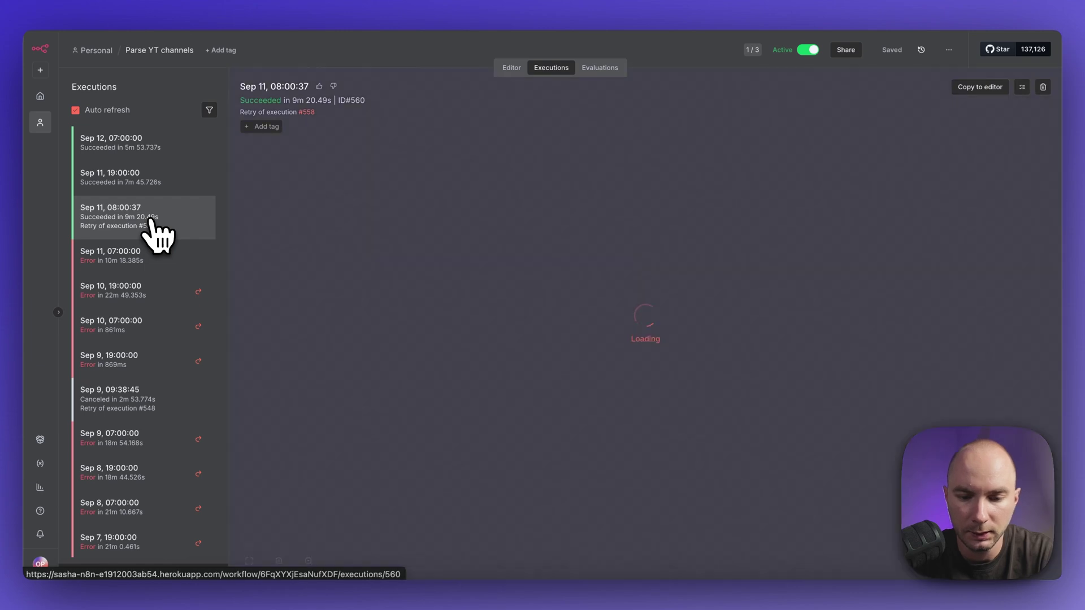
pyautogui.hscroll(-2, 515, 371)
pyautogui.scroll(6, 515, 370)
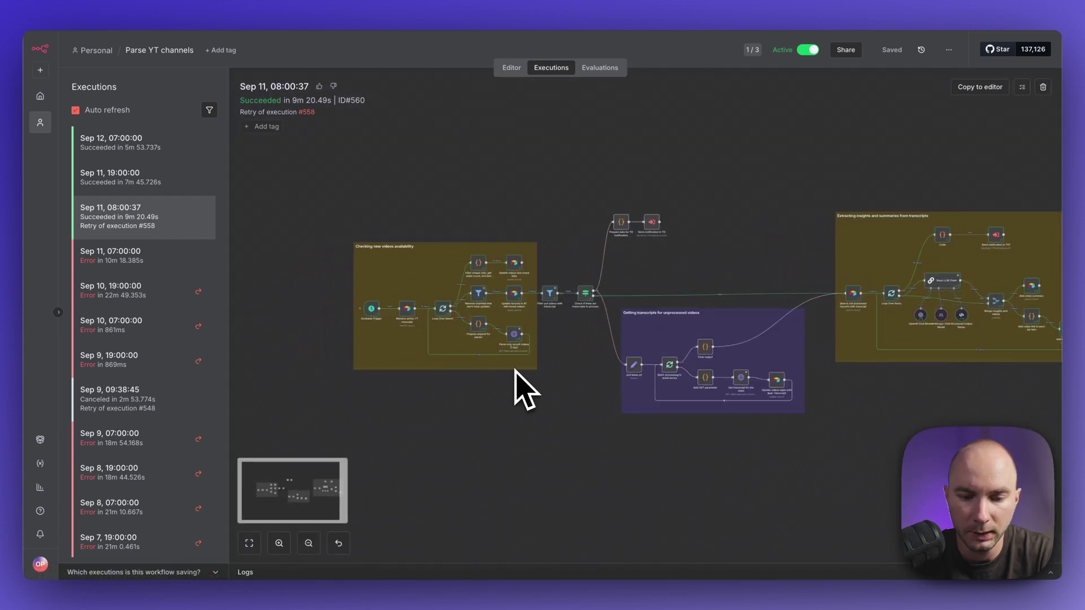
pyautogui.hscroll(-4, 515, 371)
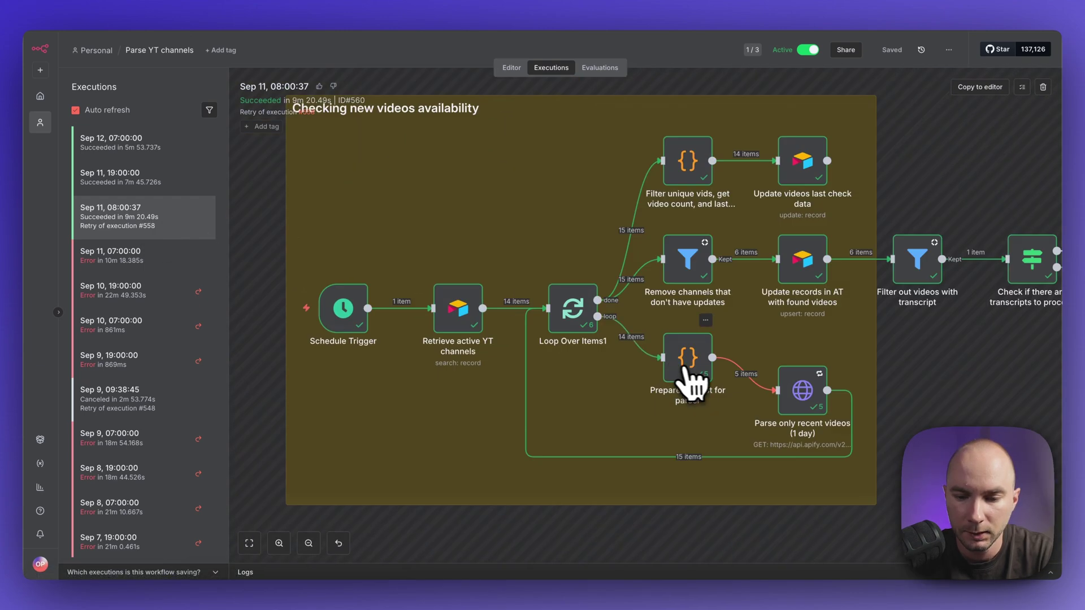
# - Inspect the Schedule Trigger's custom cron setting and compare it with the explanation of 0 7,19 * * * in the Claude chat
pyautogui.doubleClick(353, 315)
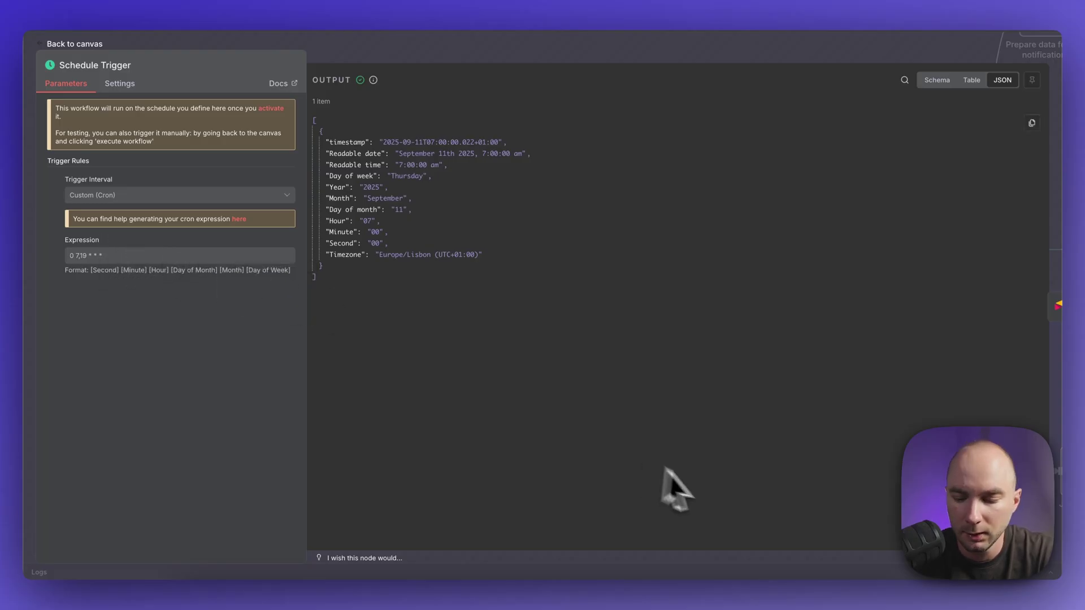
pyautogui.click(827, 606)
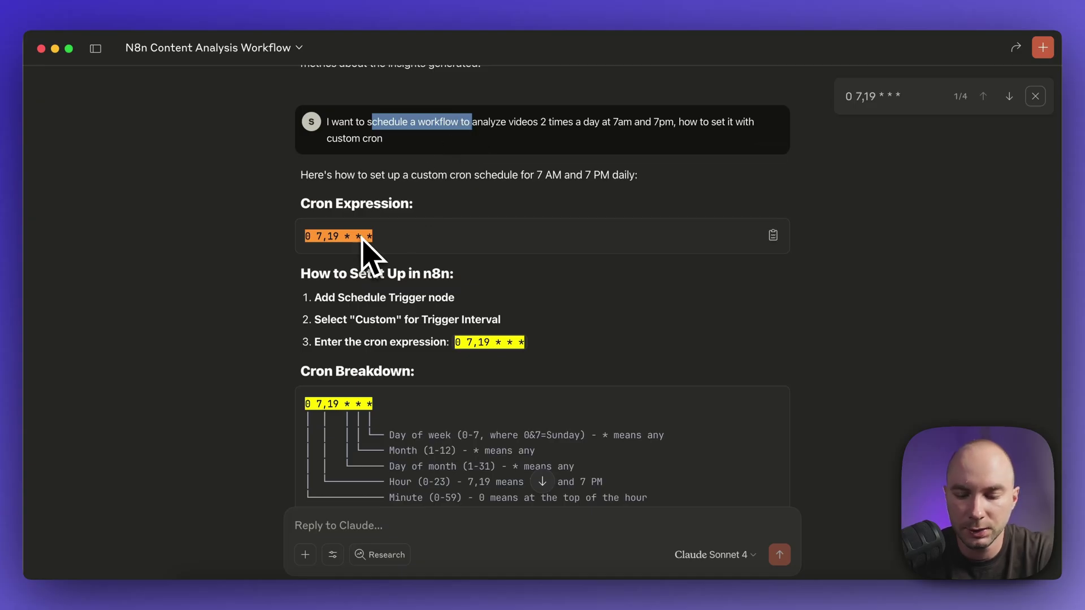
pyautogui.click(758, 598)
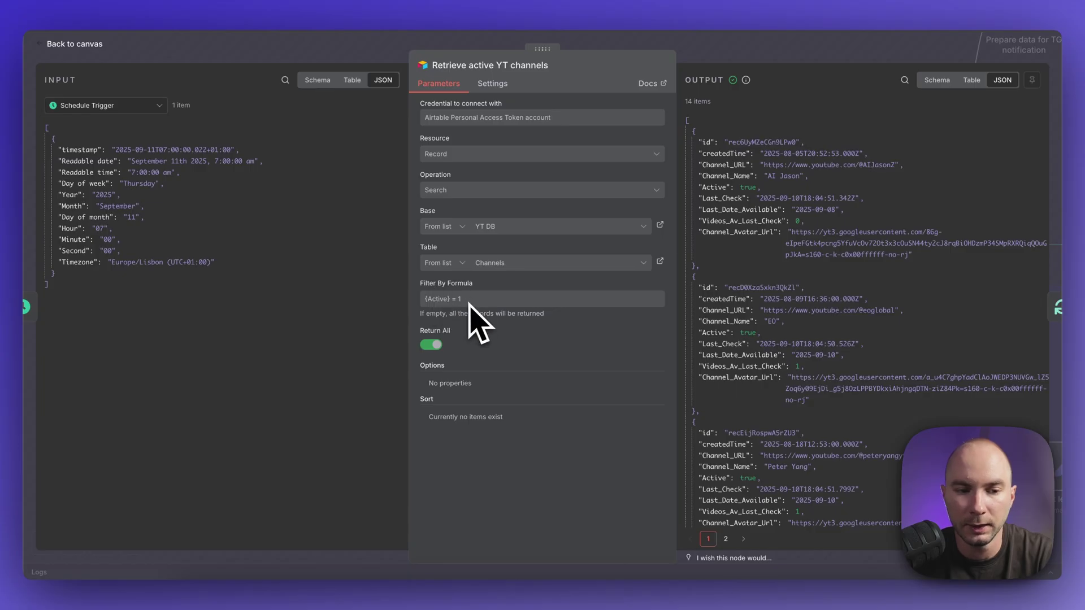
# - Review the Retrieve active YT channels node's Airtable search settings and its channel records output, and return to the canvas
pyautogui.click(192, 6)
pyautogui.hscroll(3, 763, 206)
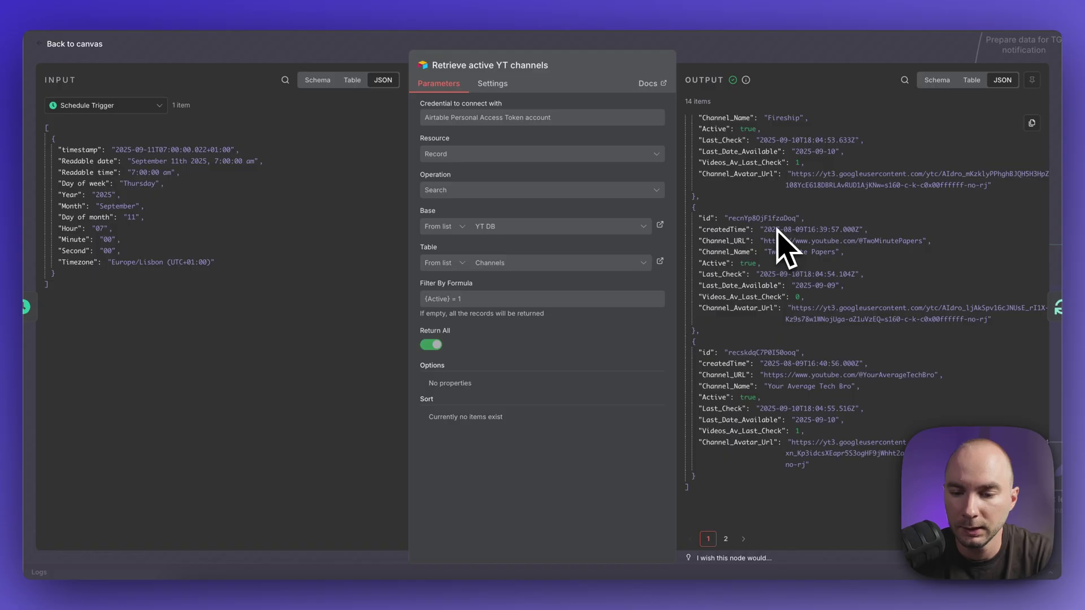
pyautogui.scroll(10, 779, 230)
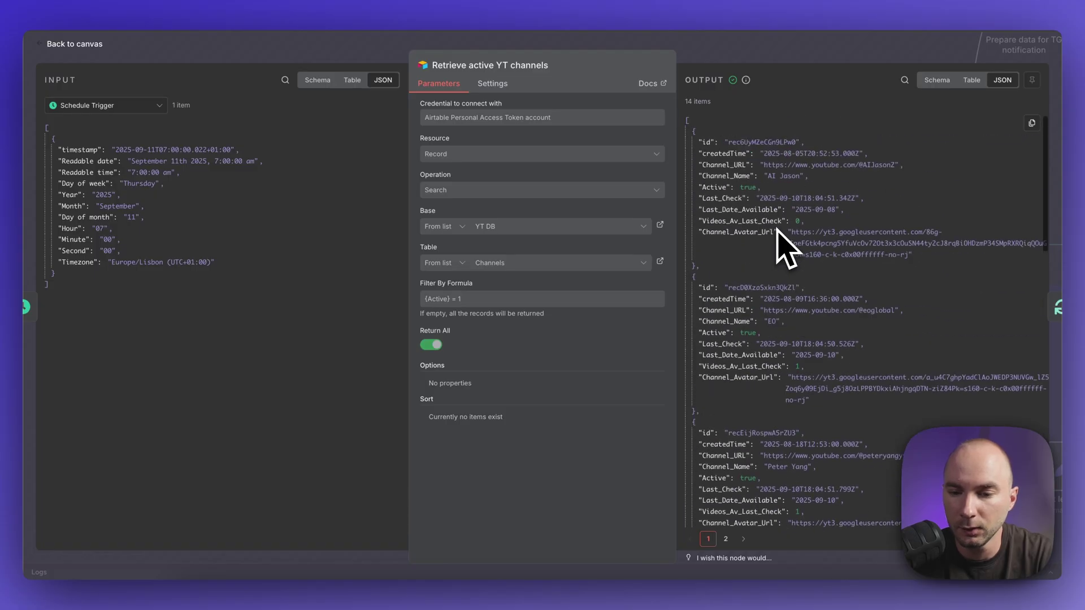
pyautogui.click(87, 44)
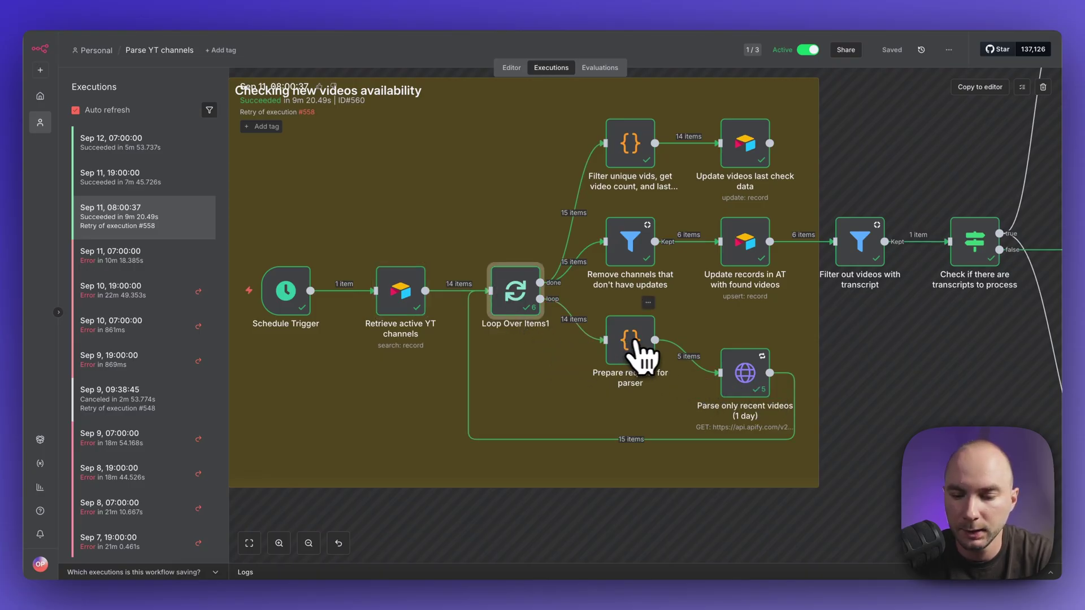
# - Open the Parse only recent videos (1 day) node and look up the synchronous dataset items API endpoint of Apify's Fast YouTube Channel Scraper
pyautogui.doubleClick(745, 373)
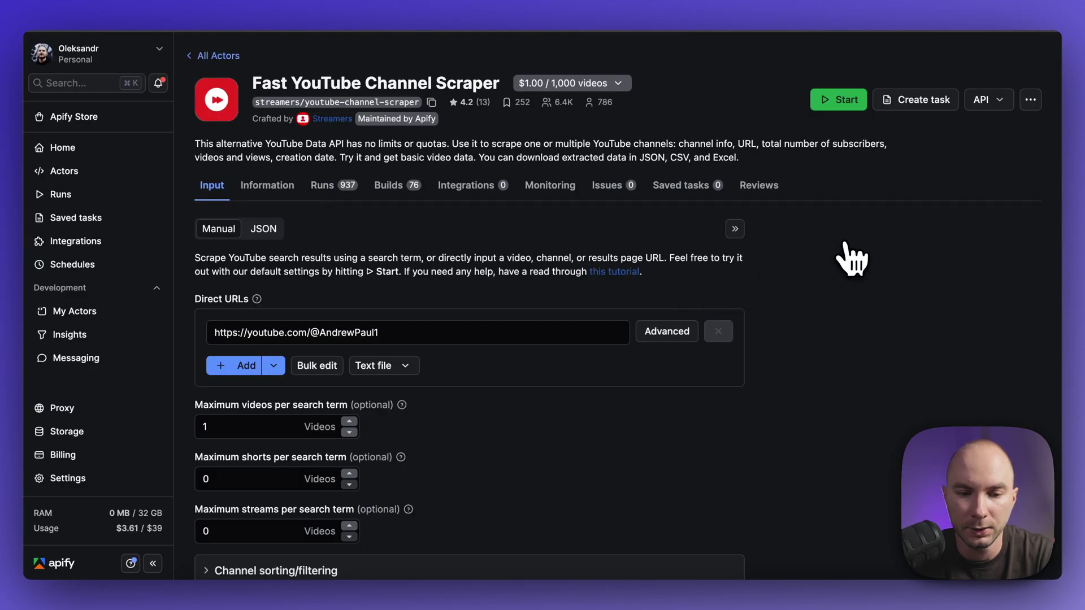
pyautogui.click(998, 99)
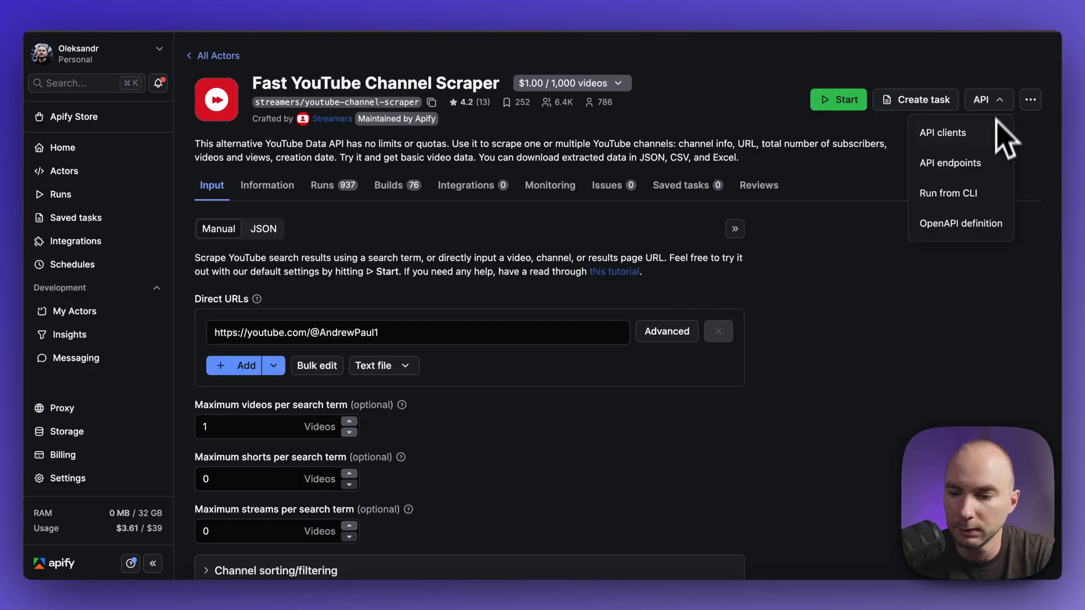
pyautogui.click(983, 165)
pyautogui.scroll(-8, 620, 339)
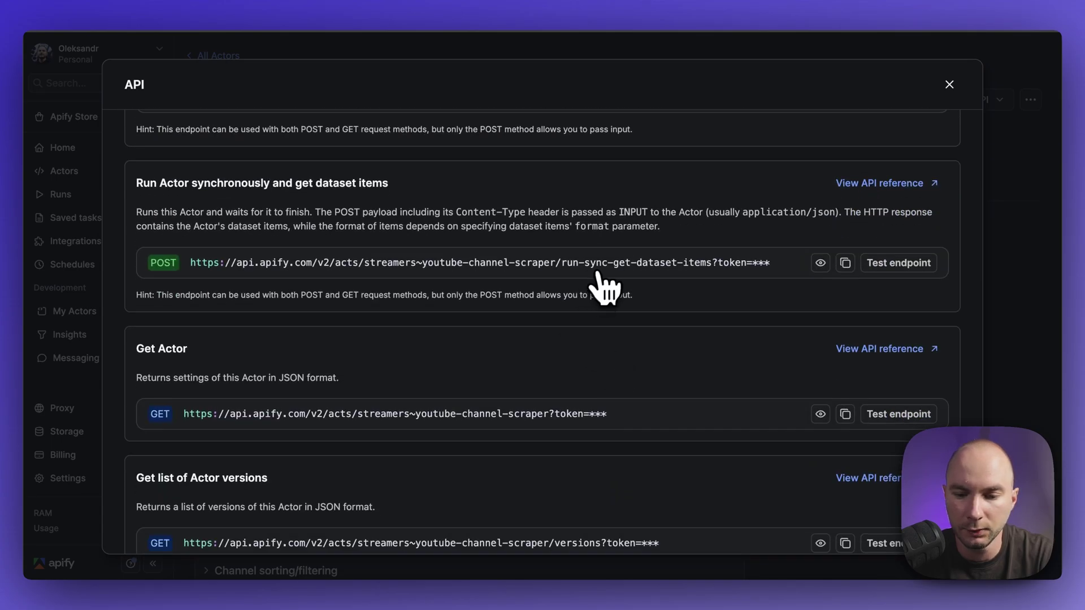
# - Return to n8n and review the Parse only recent videos (1 day) node's authentication, JSON body and input parameters, and close it
pyautogui.click(446, 2)
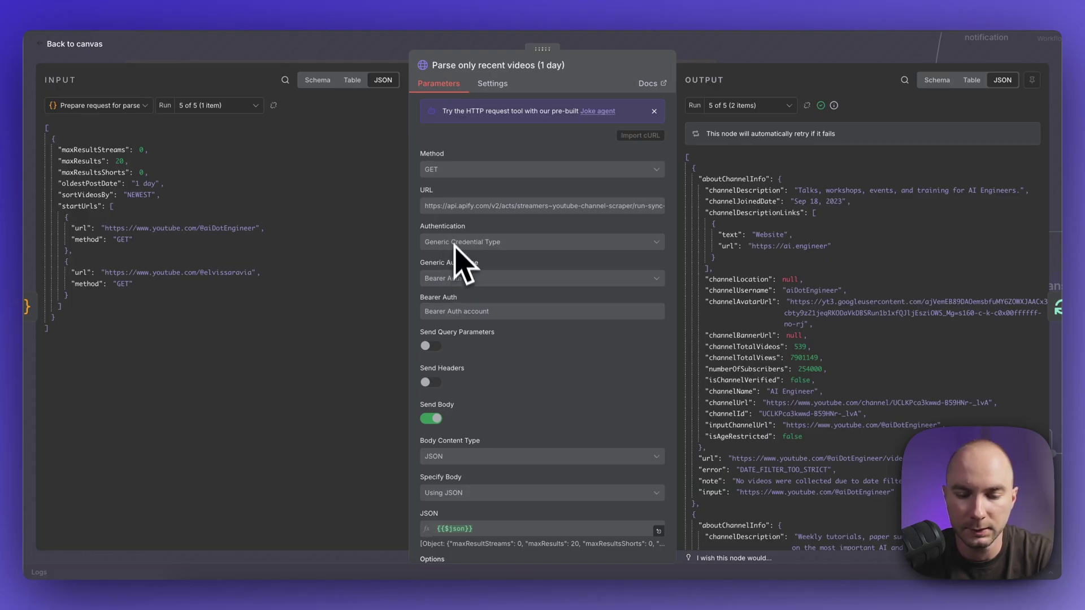
pyautogui.scroll(-2, 497, 315)
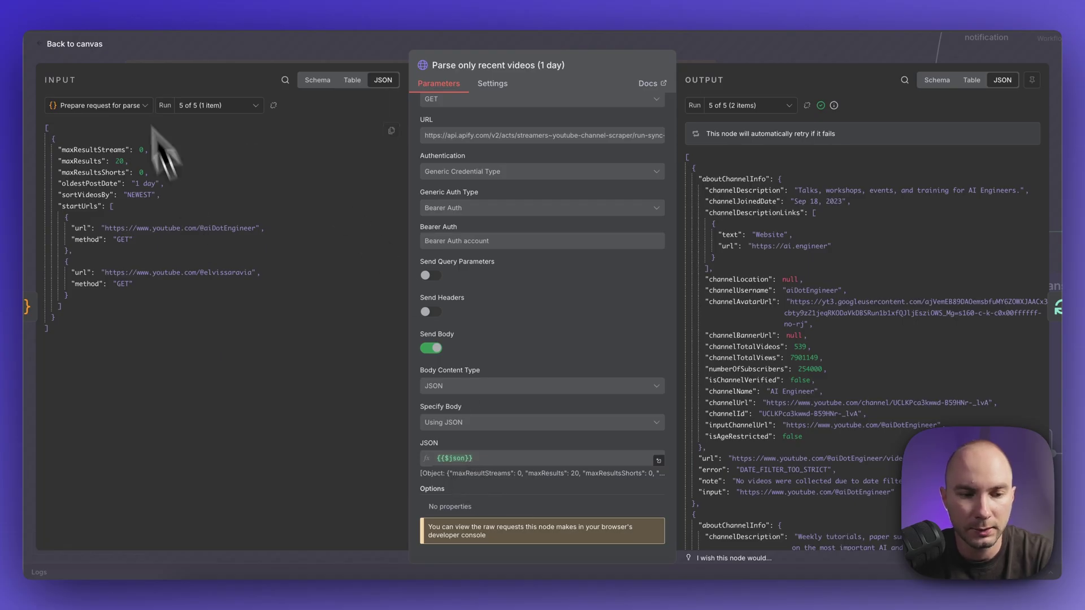
pyautogui.click(76, 45)
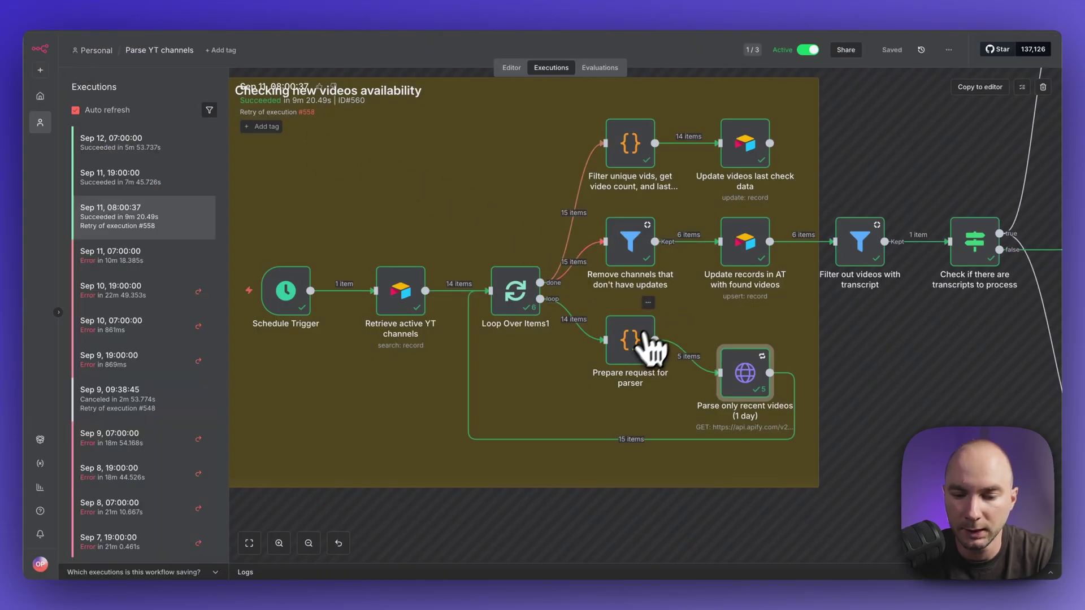
# - Open the Prepare request for parser node and find its "maxResultStreams: 0," code in the Claude chat
pyautogui.doubleClick(635, 349)
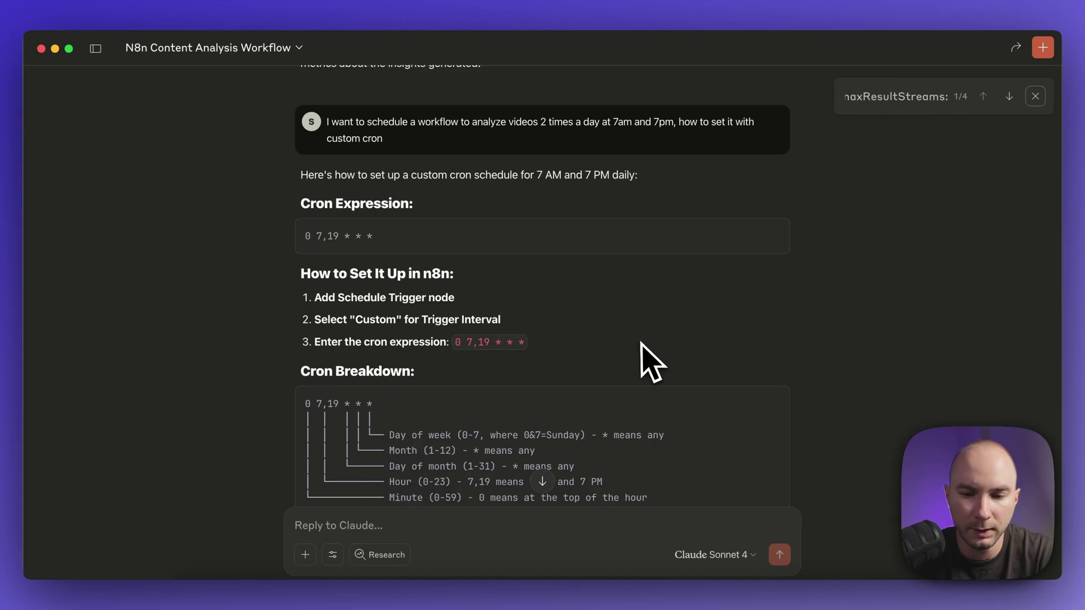
pyautogui.press('Return')
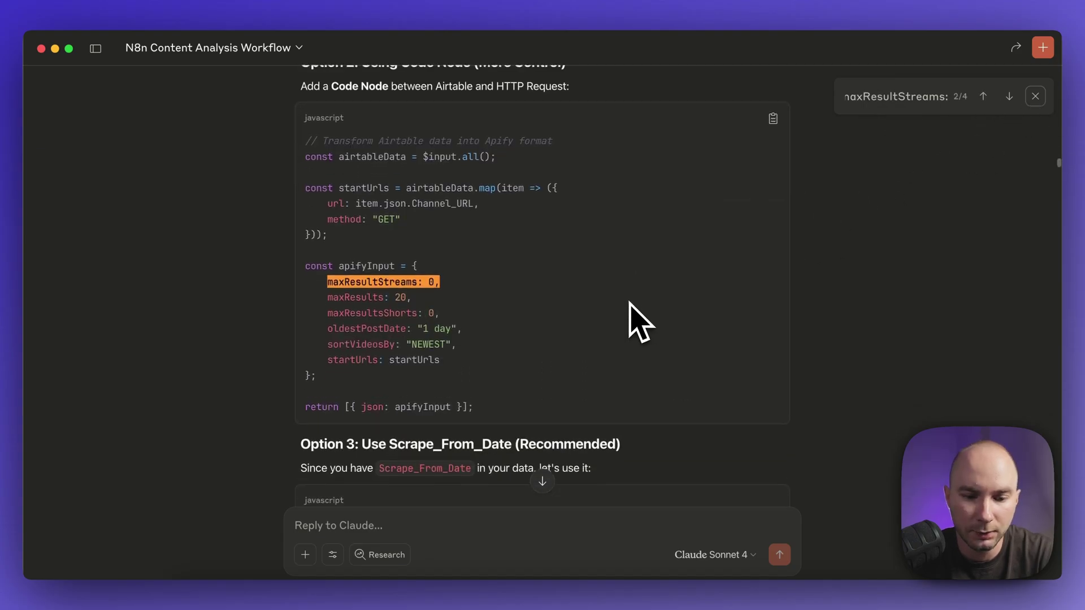
pyautogui.scroll(-2, 424, 396)
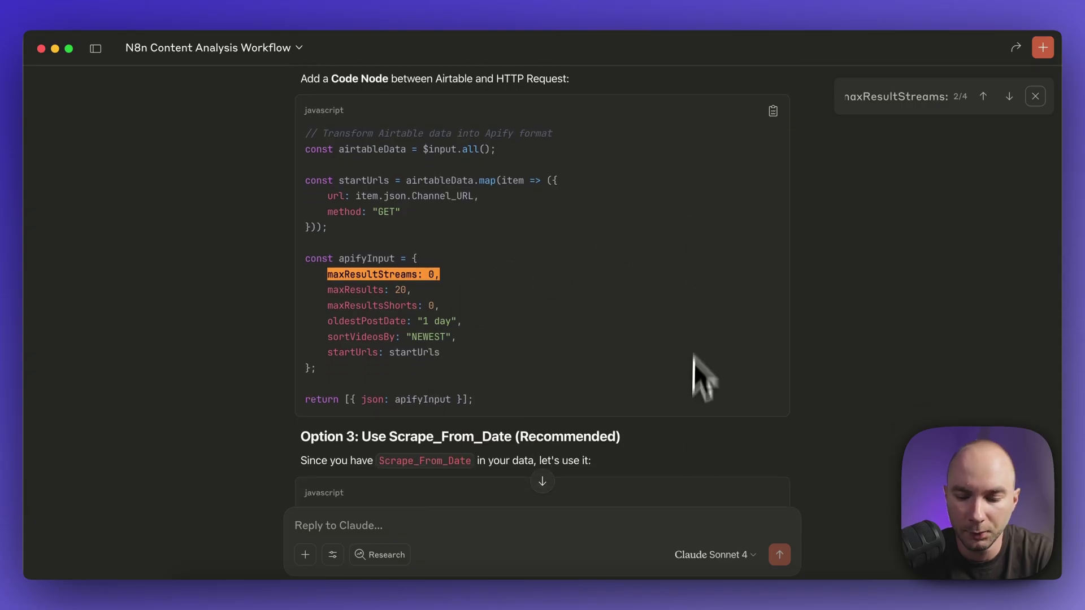
# - Return to the Prepare request for parser code in n8n, examine its "oldestPostDate" line and close the node
pyautogui.press('super+Tab')
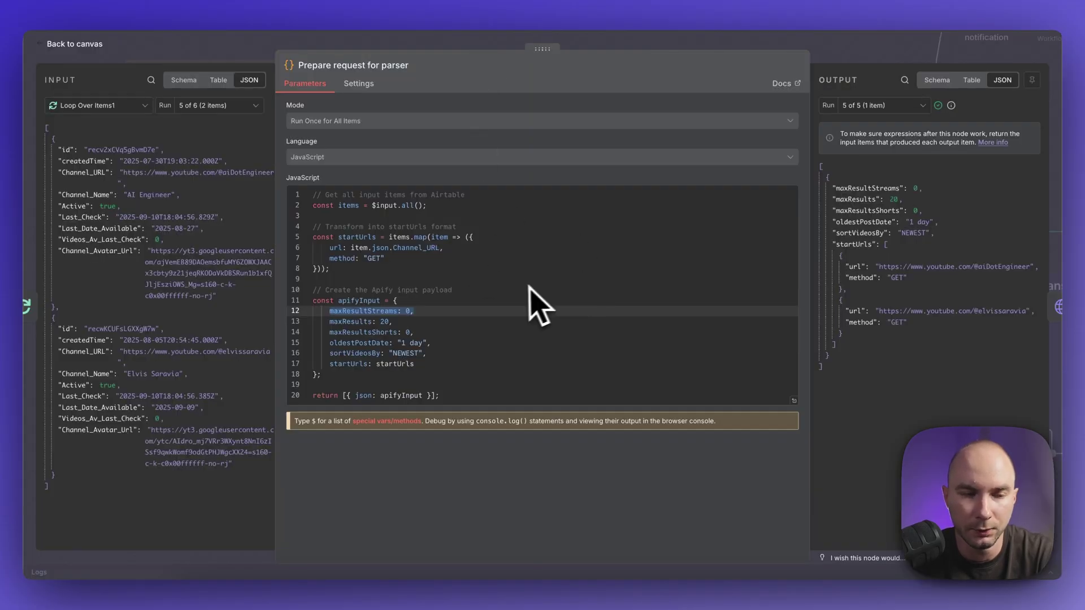
pyautogui.click(445, 345)
pyautogui.moveTo(431, 343); pyautogui.dragTo(330, 343)
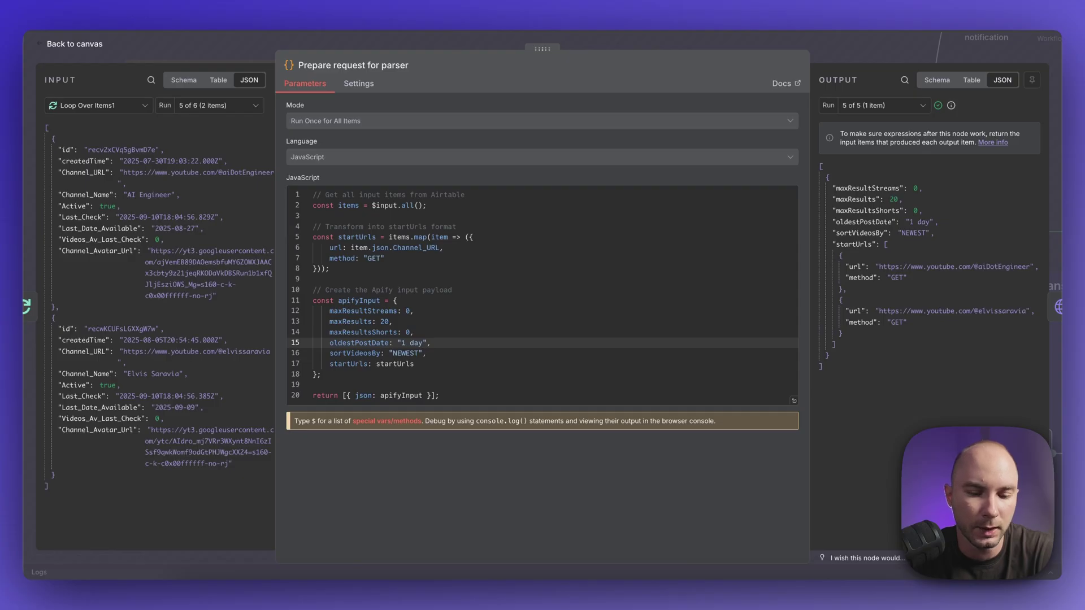
pyautogui.press('Escape')
# - Check the Loop Over Items1 node's batch size and the Parse only recent videos (1 day) node's request and output
pyautogui.doubleClick(513, 294)
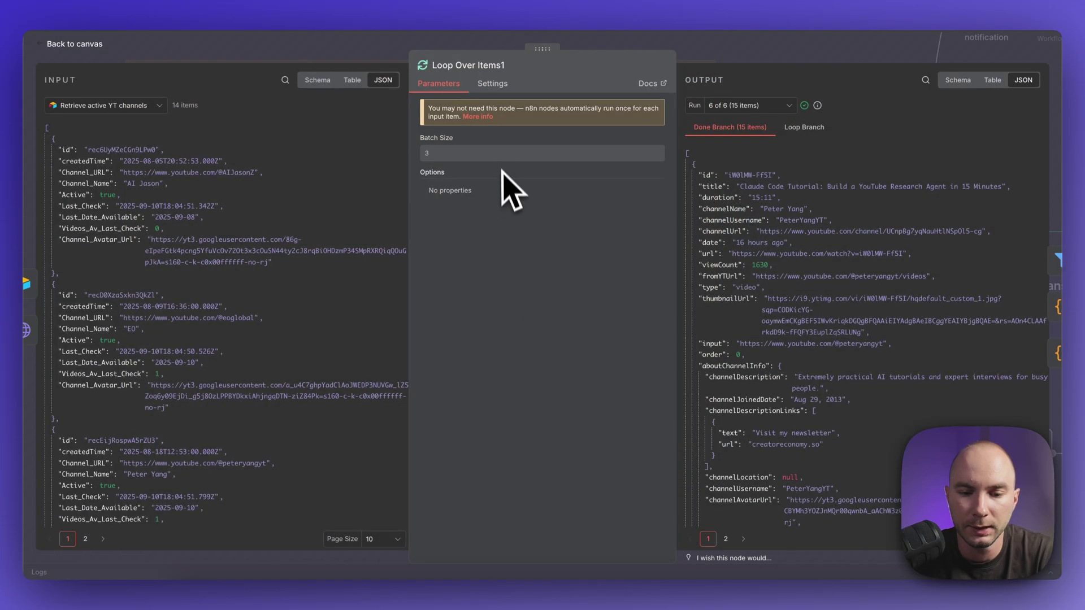
pyautogui.press('Escape')
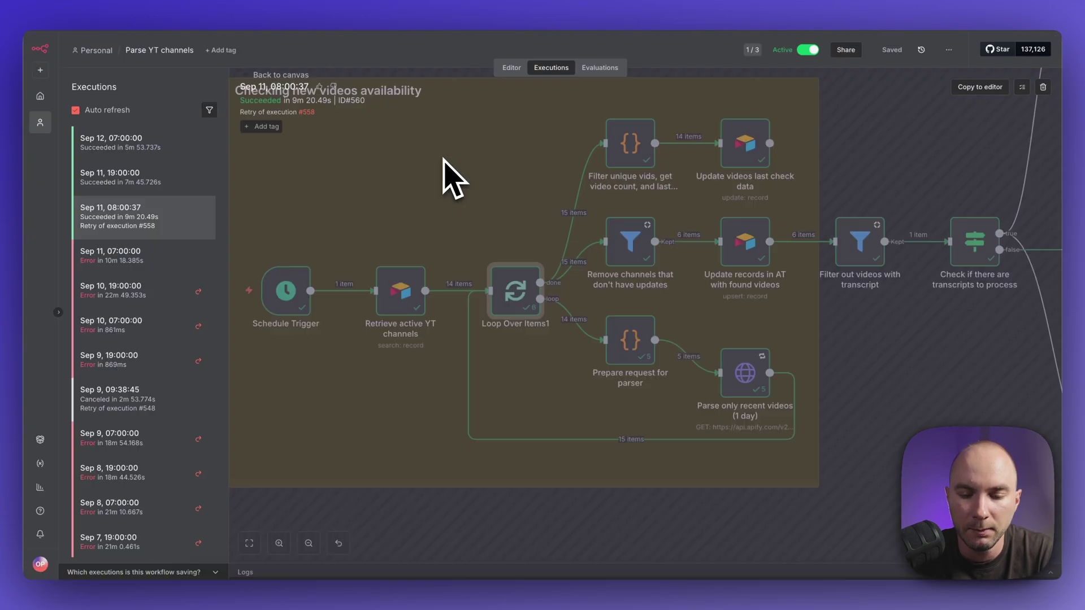
pyautogui.doubleClick(743, 372)
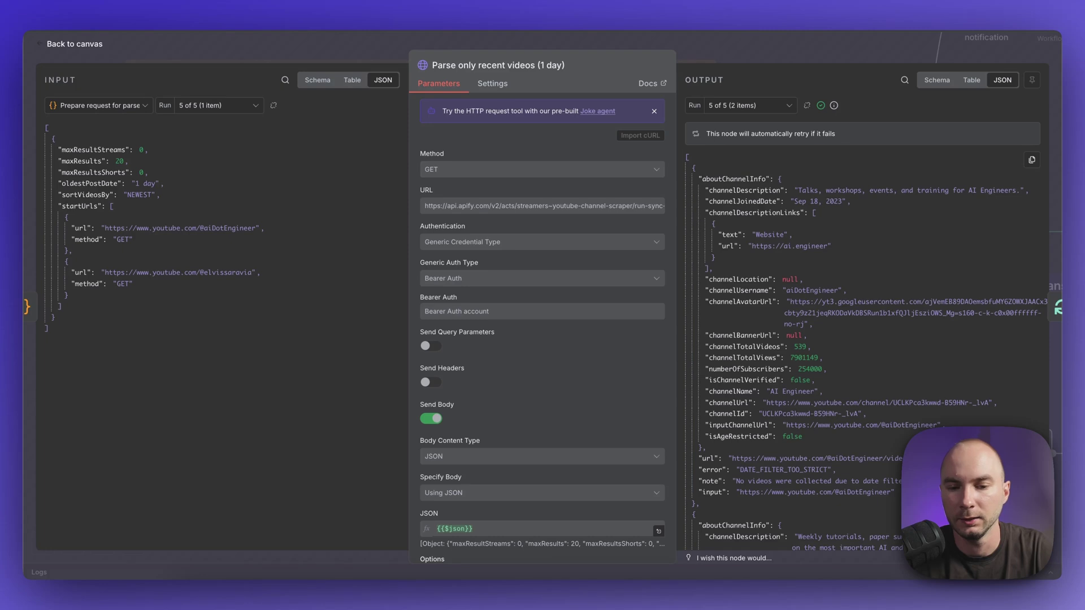
pyautogui.press('Escape')
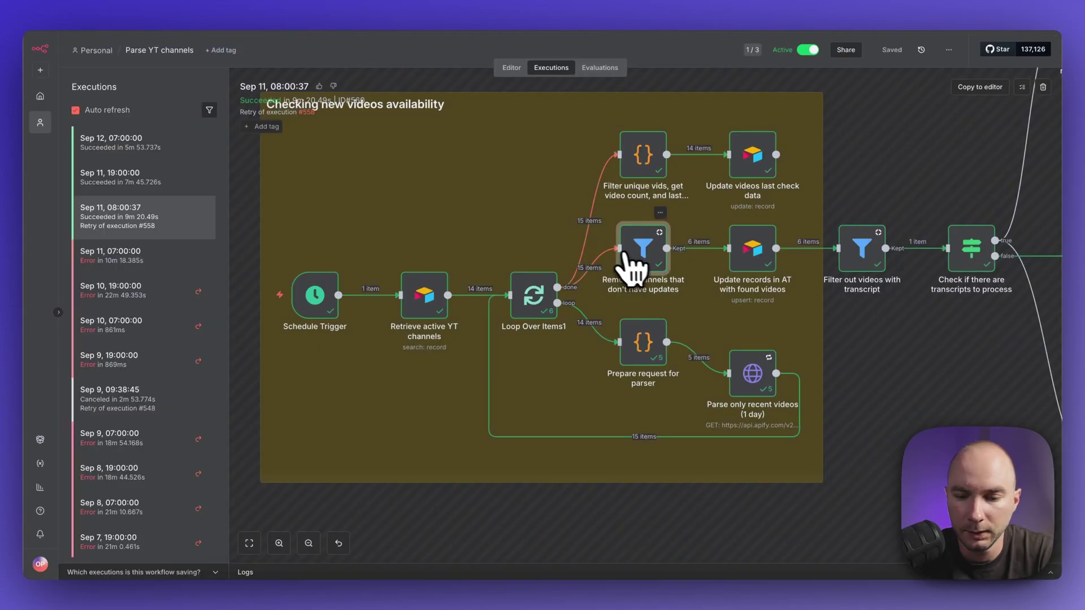
# - Inspect the Remove channels that don't have updates node's filter condition with its kept and discarded items, and close it
pyautogui.doubleClick(650, 251)
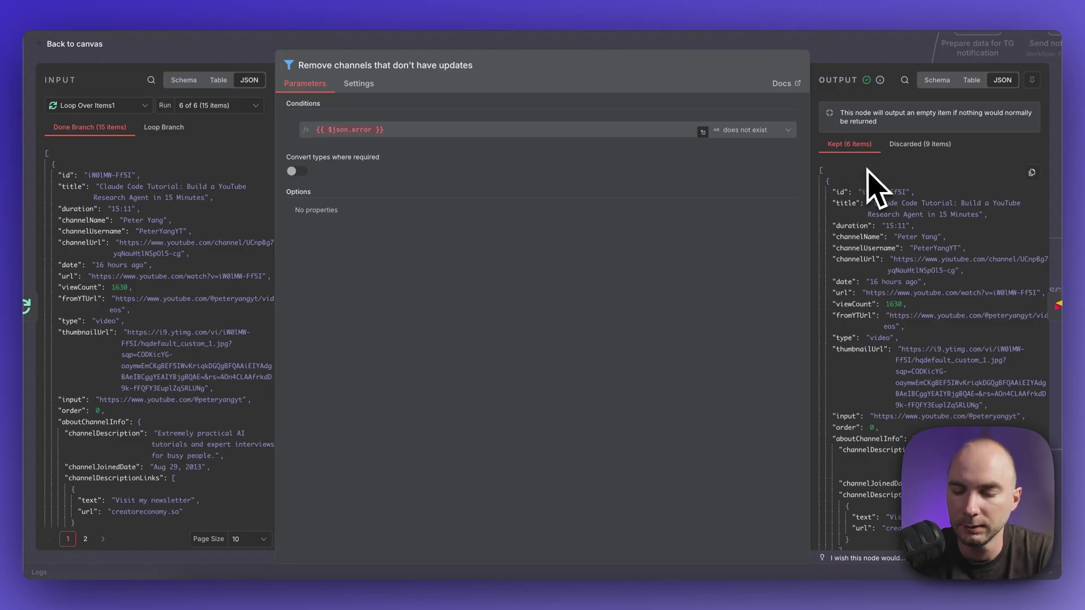
pyautogui.click(908, 145)
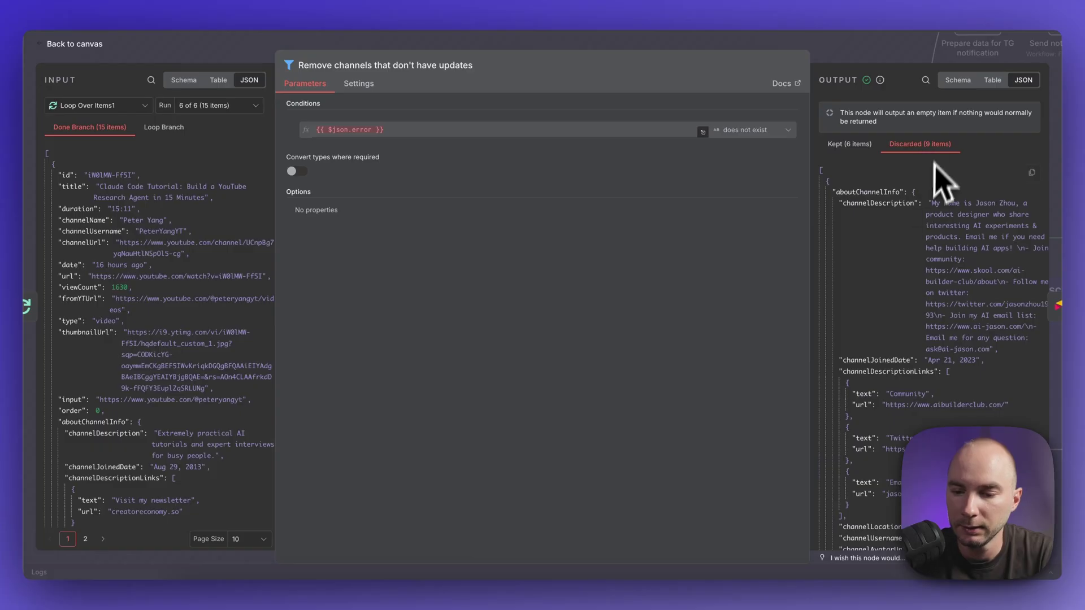
pyautogui.scroll(-1, 908, 283)
pyautogui.press('Escape')
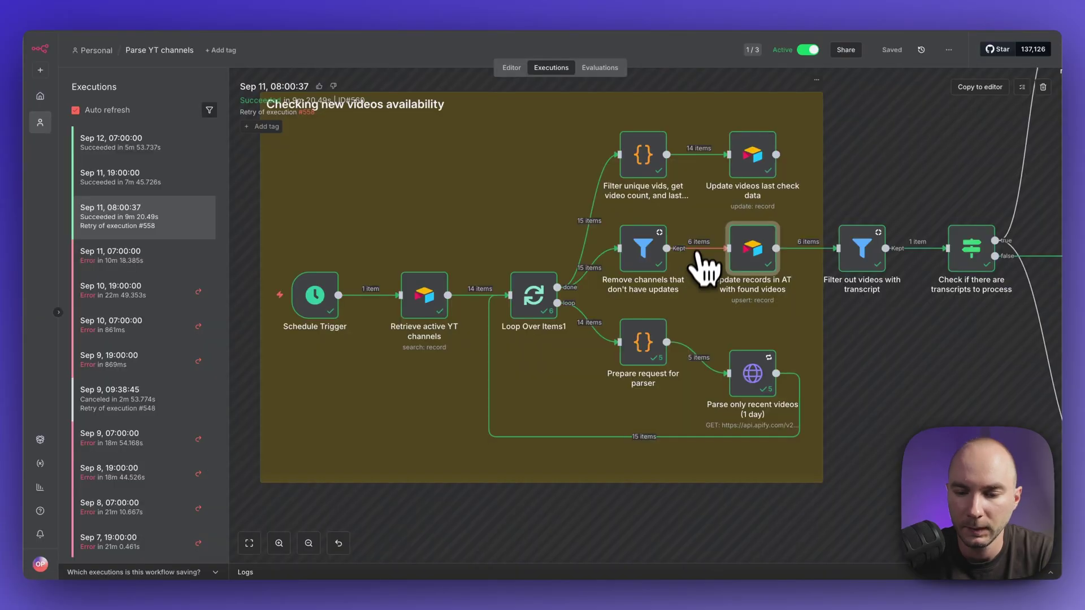
# - Open the Update records in AT with found videos node, examine its Create or Update operation, column mappings and output, and close it
pyautogui.doubleClick(758, 255)
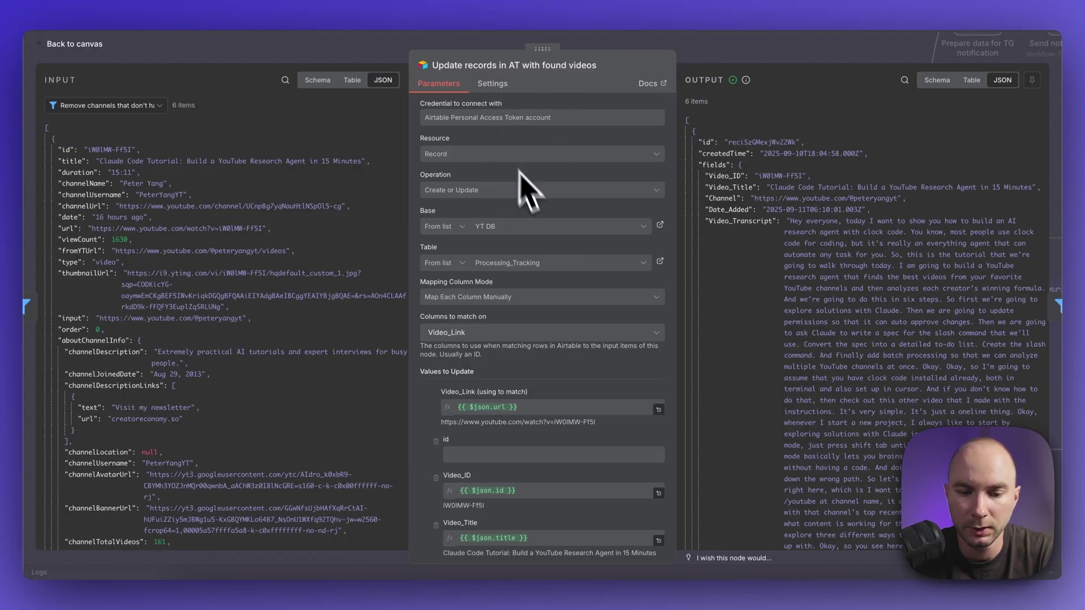
pyautogui.scroll(-1, 565, 294)
pyautogui.scroll(1, 570, 302)
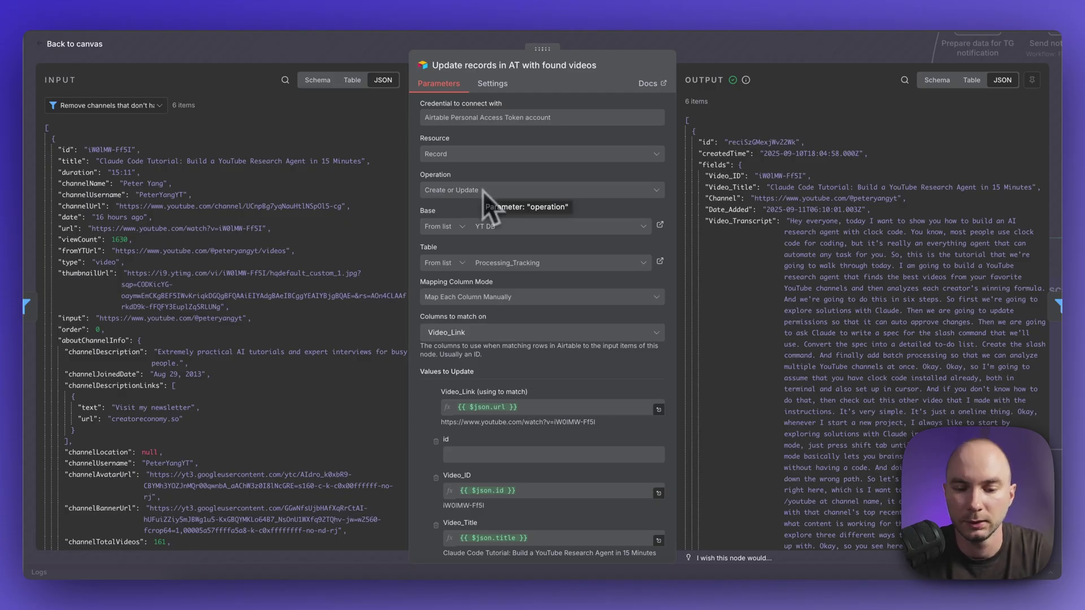
pyautogui.scroll(-5, 484, 192)
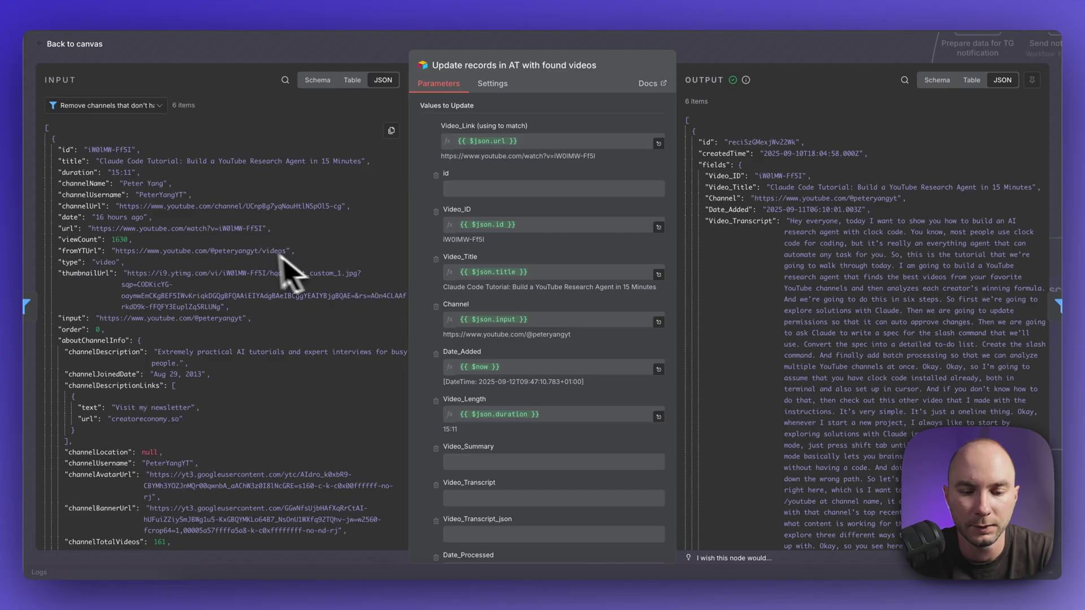
pyautogui.scroll(-1, 556, 291)
pyautogui.scroll(-1, 555, 297)
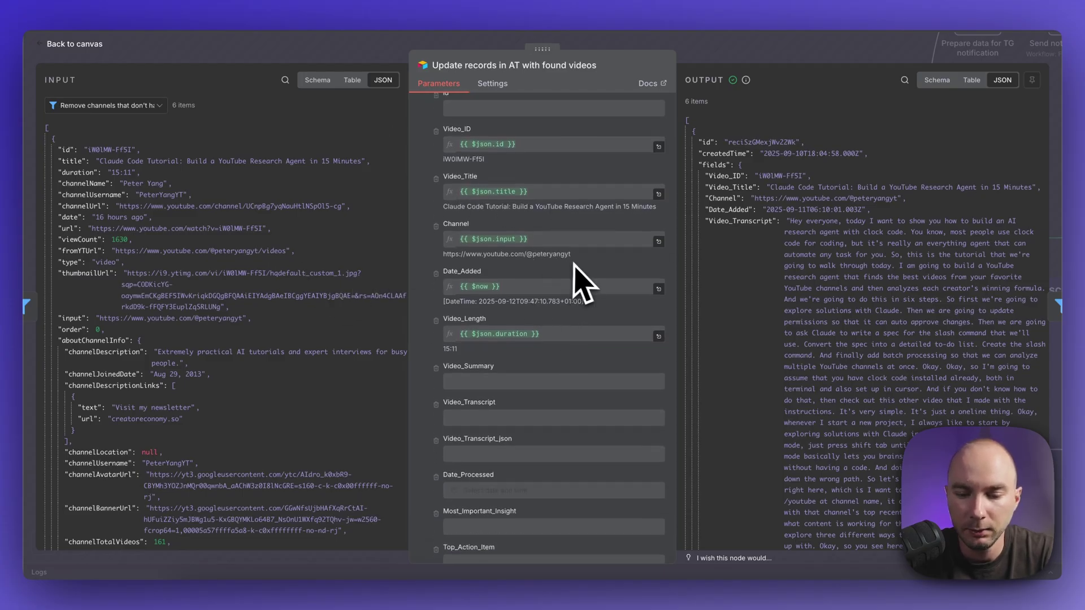
pyautogui.scroll(-2, 582, 274)
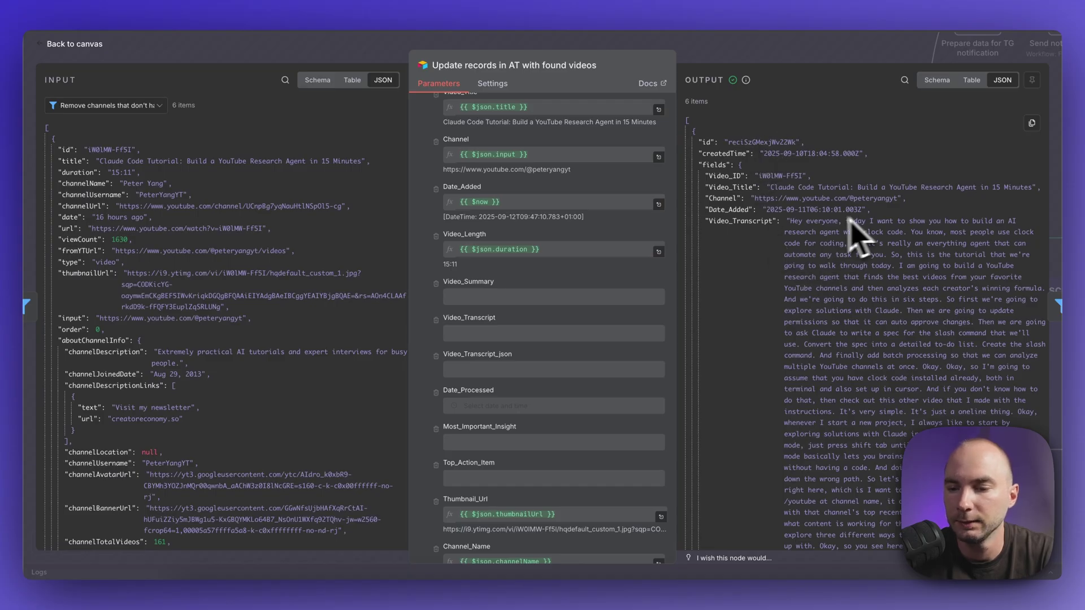
pyautogui.press('Escape')
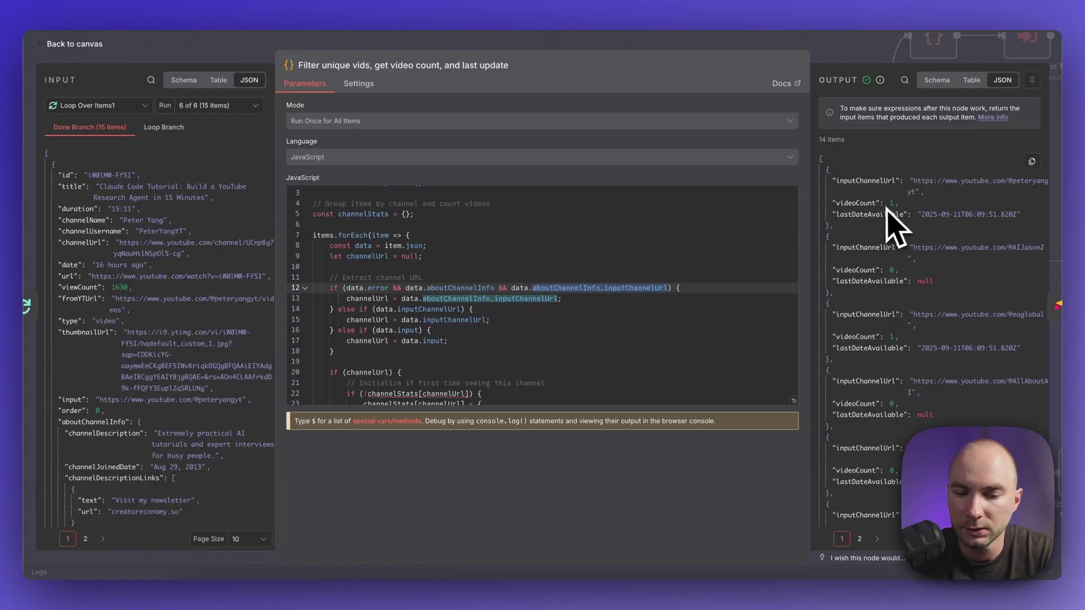
# - Review the Filter unique vids node's output, and compare it with the Last_Check and video count columns of the Airtable Channels table
pyautogui.scroll(-2, 898, 226)
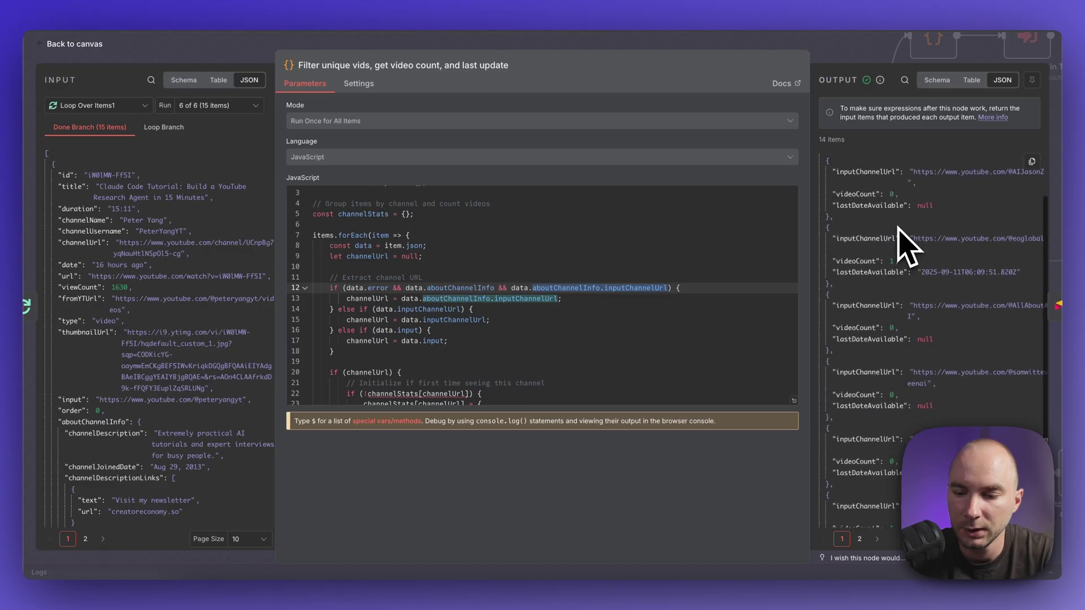
pyautogui.scroll(2, 899, 227)
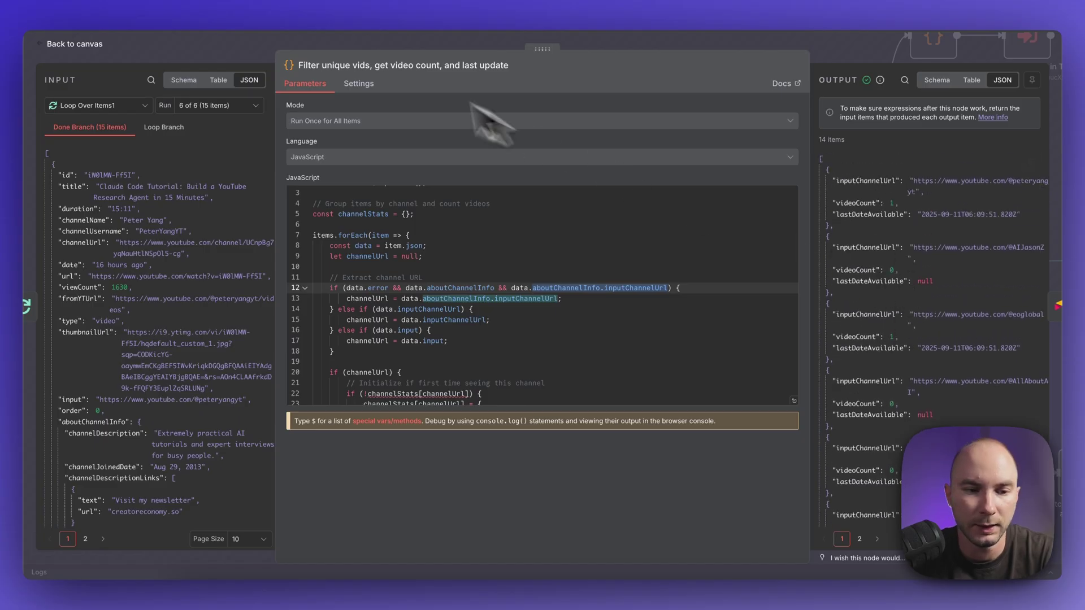
pyautogui.click(163, 2)
pyautogui.hscroll(10, 622, 212)
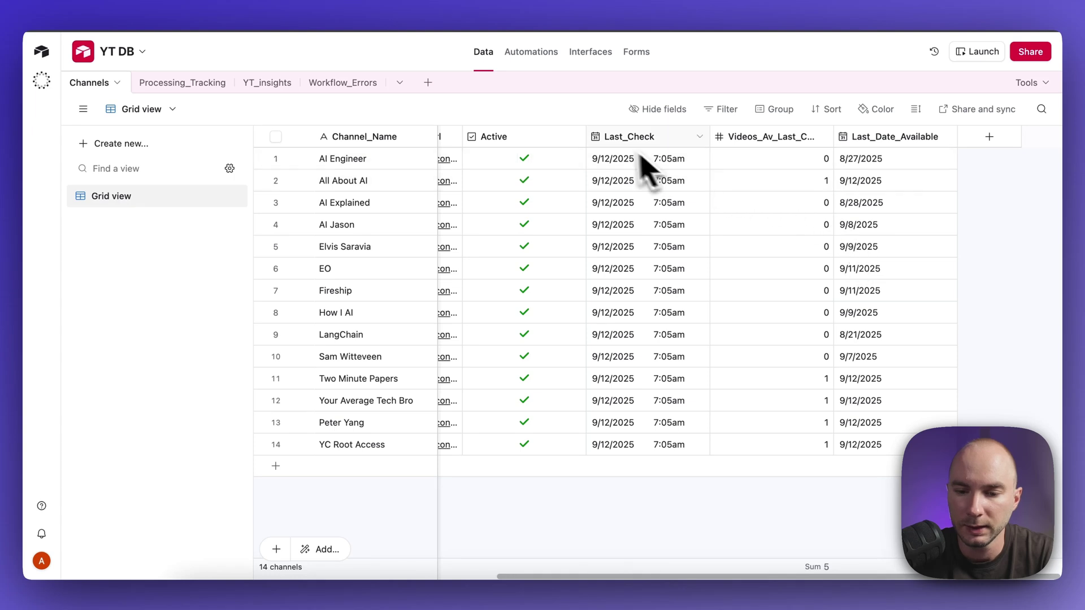
pyautogui.doubleClick(755, 141)
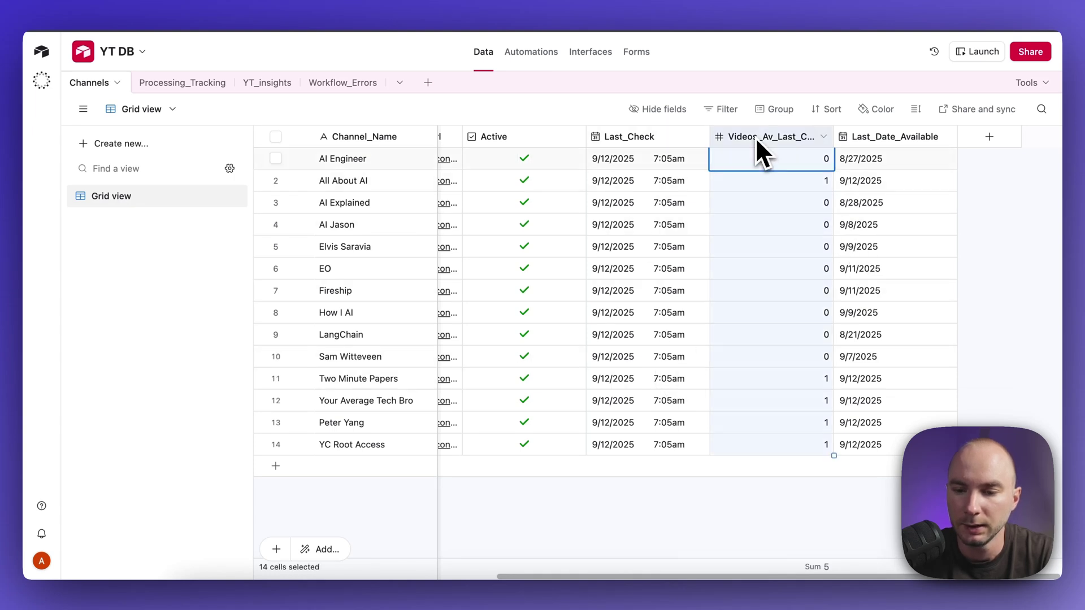
pyautogui.press('Escape')
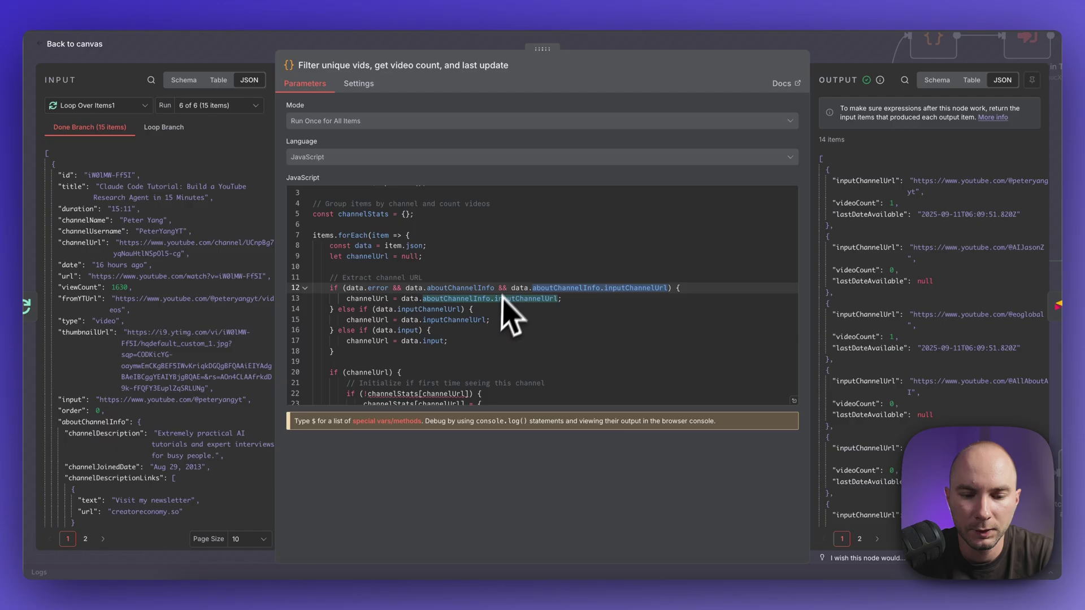
# - Read through the Filter unique vids node's JavaScript, copy a snippet of it and look it up in the Claude chat
pyautogui.scroll(-6, 511, 320)
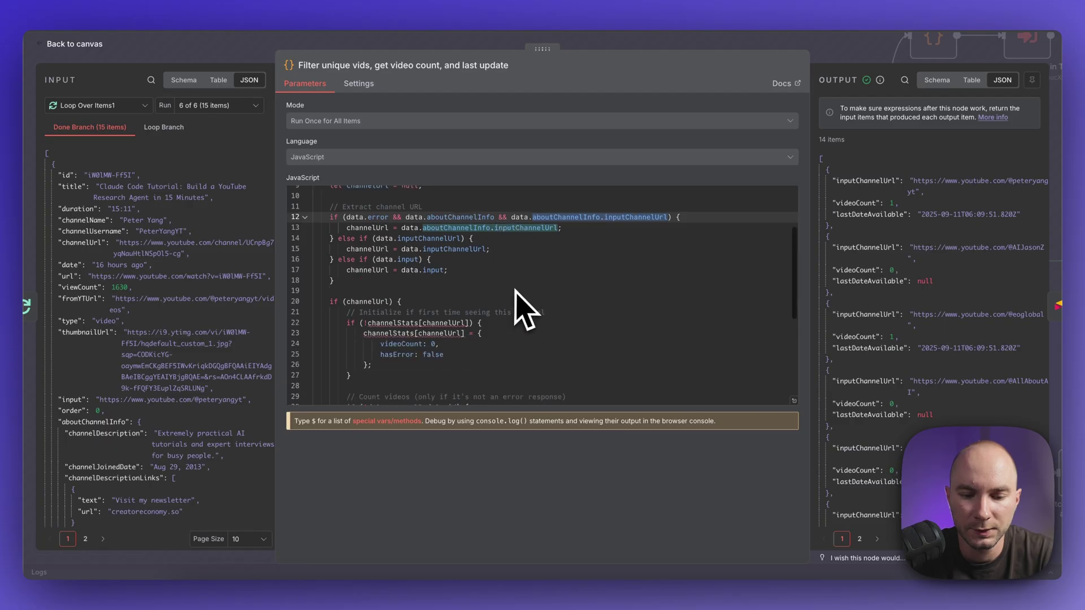
pyautogui.scroll(8, 516, 308)
pyautogui.click(576, 311)
pyautogui.moveTo(534, 313); pyautogui.dragTo(668, 312)
pyautogui.press('super+c')
pyautogui.click(828, 608)
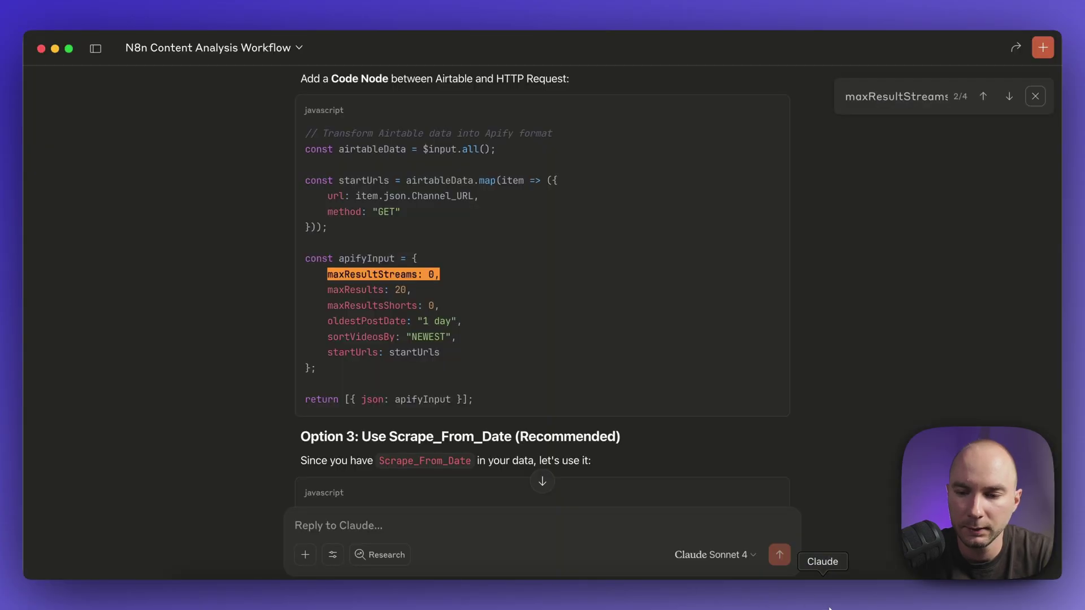
pyautogui.press('super+v')
pyautogui.press('super+Tab')
pyautogui.scroll(-5, 483, 283)
pyautogui.scroll(5, 484, 320)
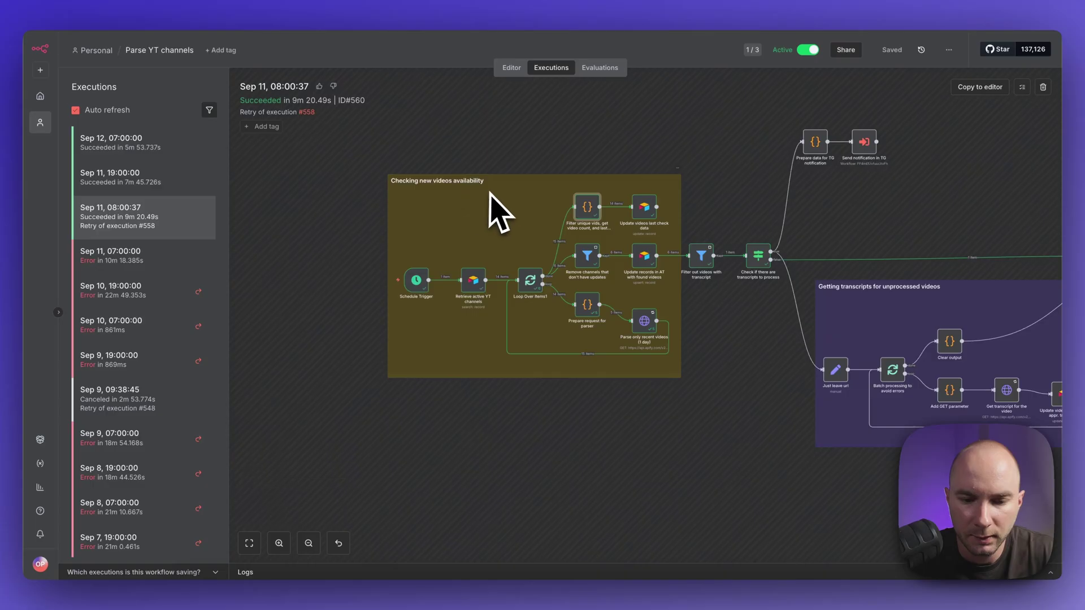
# - Open the Filter out videos with transcript node, examine its Video_Transcript "does not exist" condition and kept items, and close it
pyautogui.hscroll(2, 497, 218)
pyautogui.hscroll(4, 526, 232)
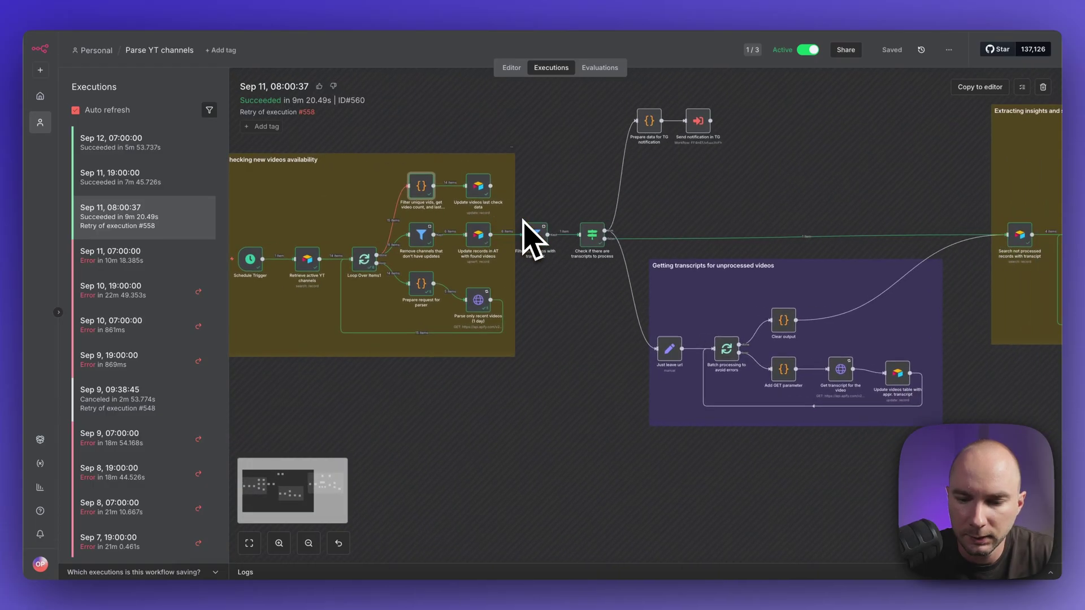
pyautogui.scroll(3, 707, 294)
pyautogui.scroll(-3, 670, 311)
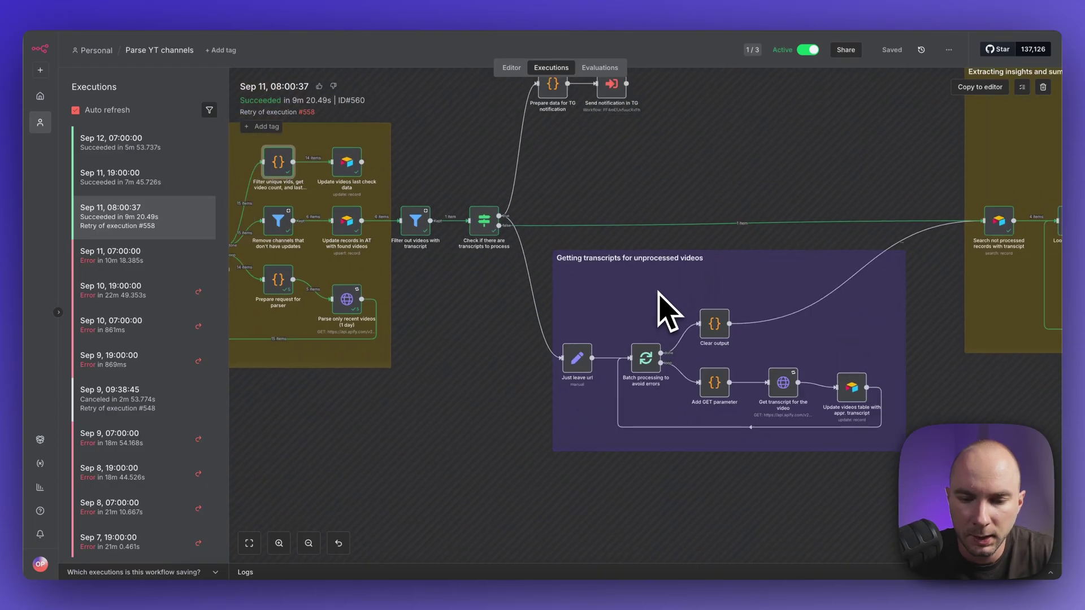
pyautogui.hscroll(-4, 659, 308)
pyautogui.scroll(2, 554, 293)
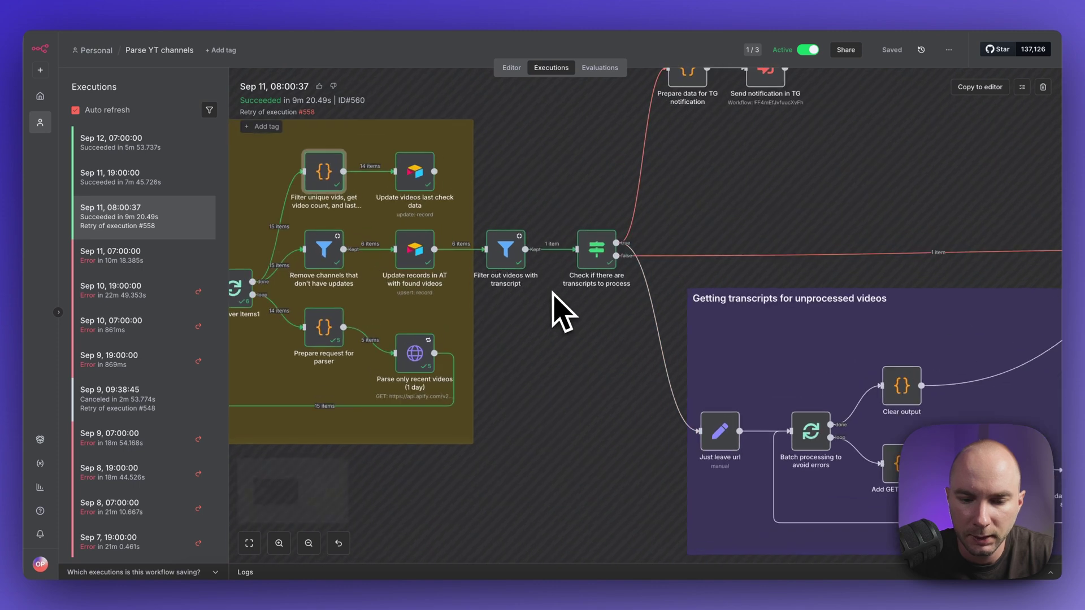
pyautogui.doubleClick(511, 266)
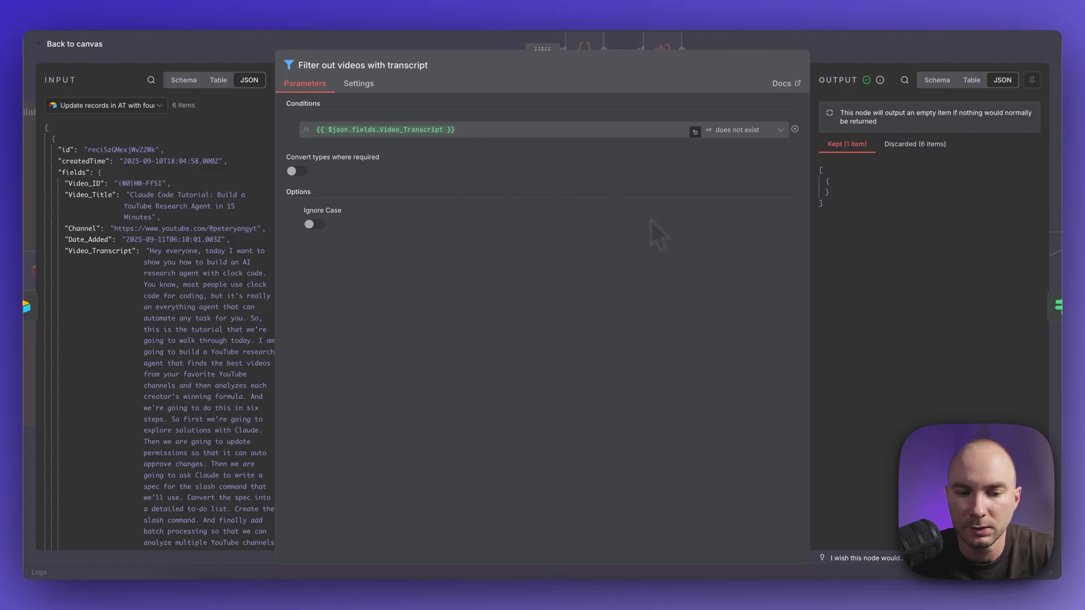
pyautogui.press('Escape')
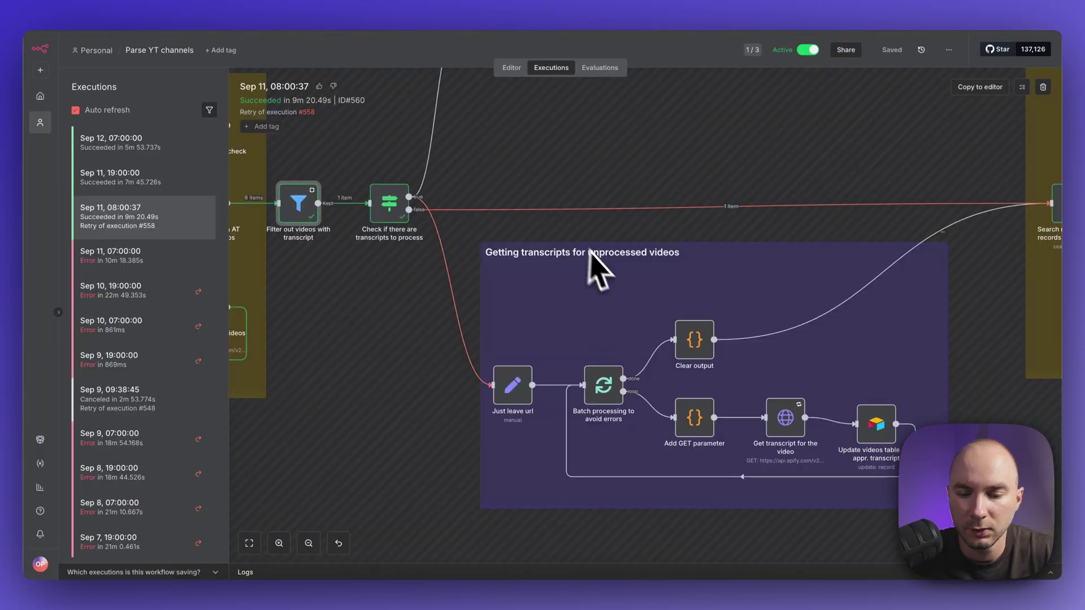
# - Inspect the Check if there are transcripts to process node's "is not empty" condition with its input and False Branch output, and close it
pyautogui.scroll(-2, 588, 266)
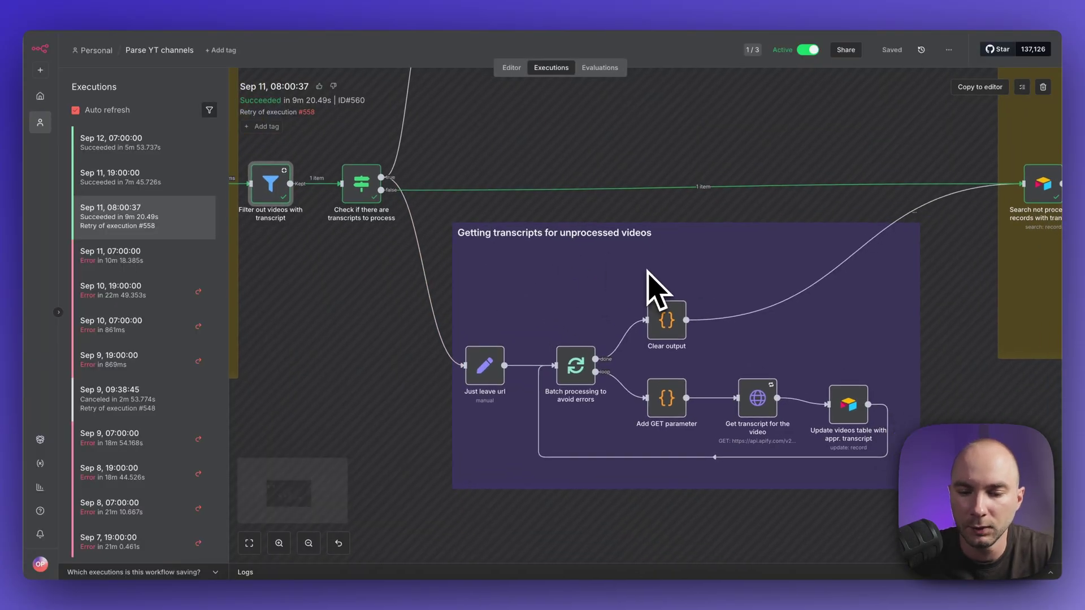
pyautogui.hscroll(-5, 588, 254)
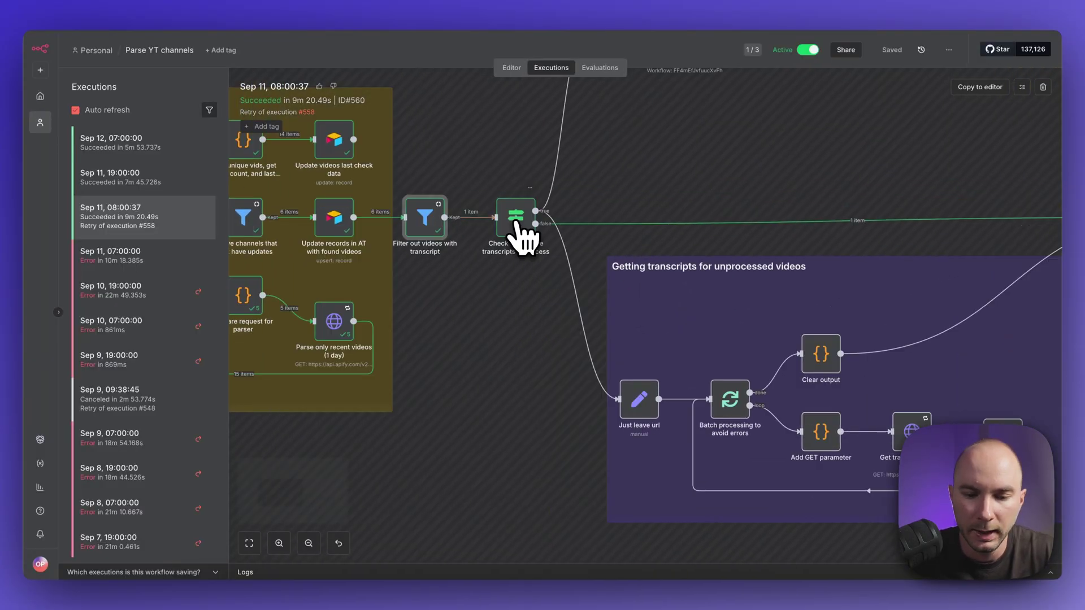
pyautogui.doubleClick(519, 232)
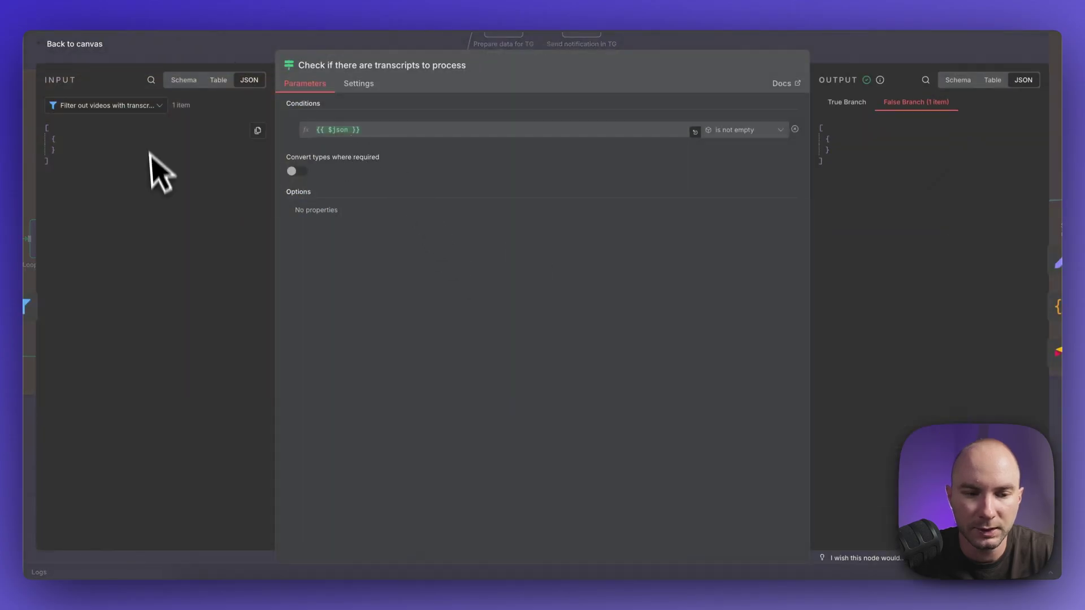
pyautogui.press('Escape')
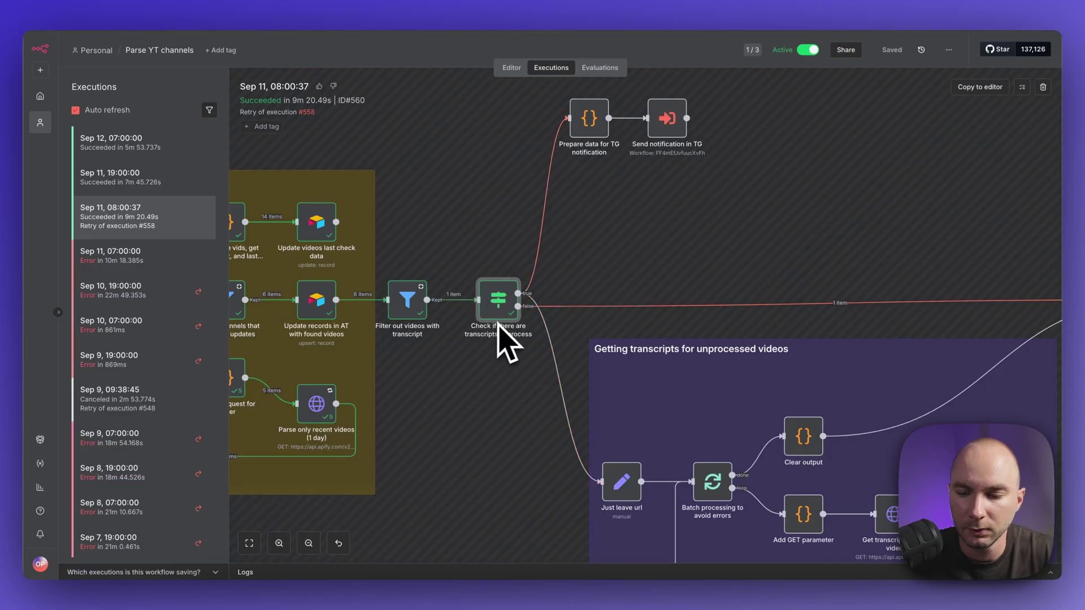
# - View the Extracting insights and summaries from transcripts section, and check the Send notification in TG node's target workflow and inputs
pyautogui.hscroll(15, 500, 321)
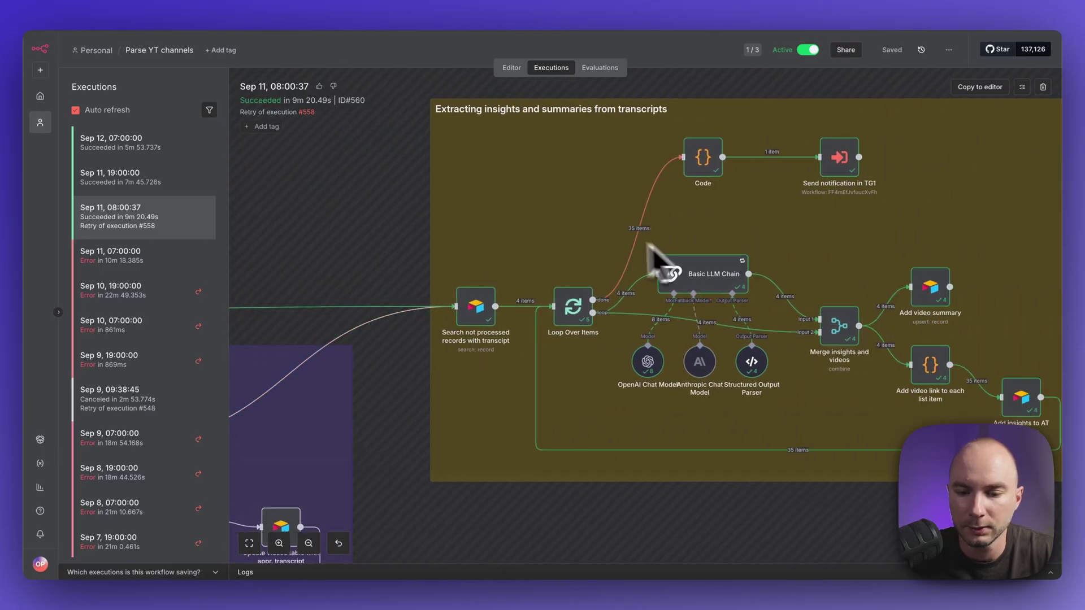
pyautogui.scroll(1, 701, 238)
pyautogui.hscroll(-2, 679, 226)
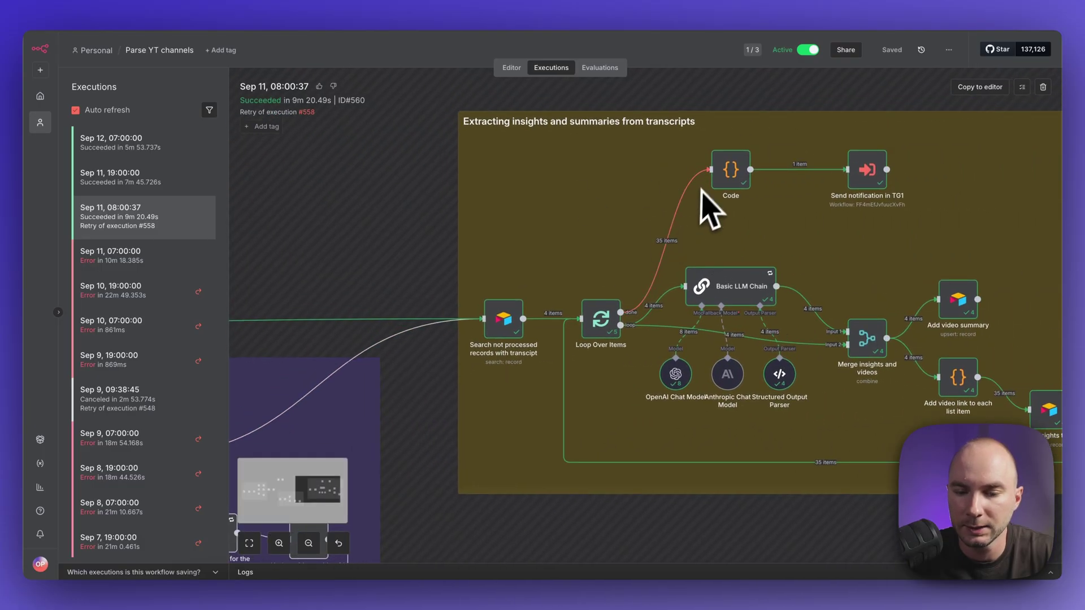
pyautogui.hscroll(-10, 703, 223)
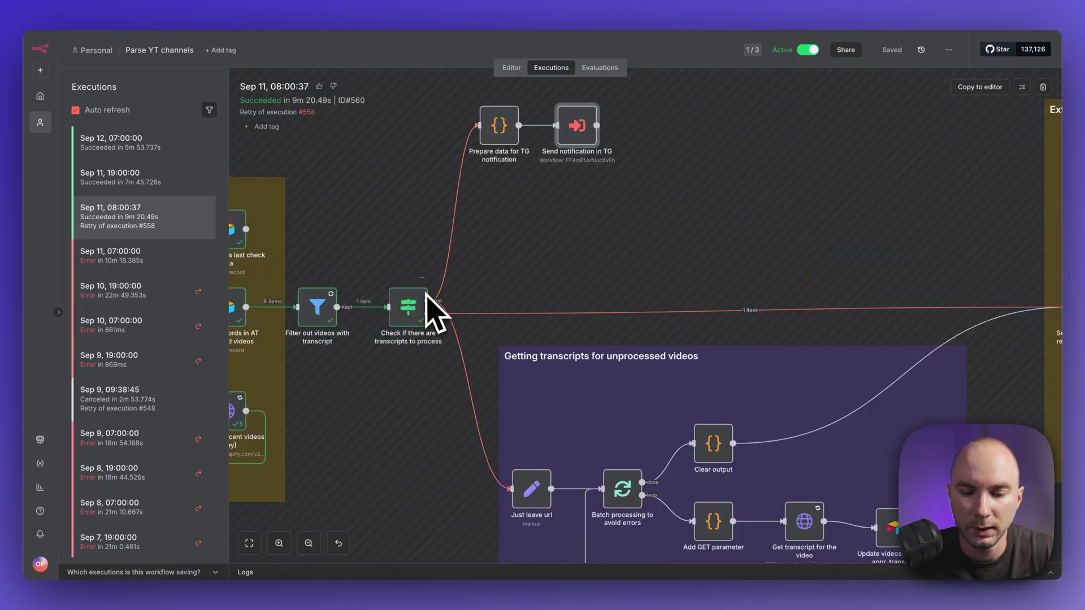
pyautogui.doubleClick(582, 132)
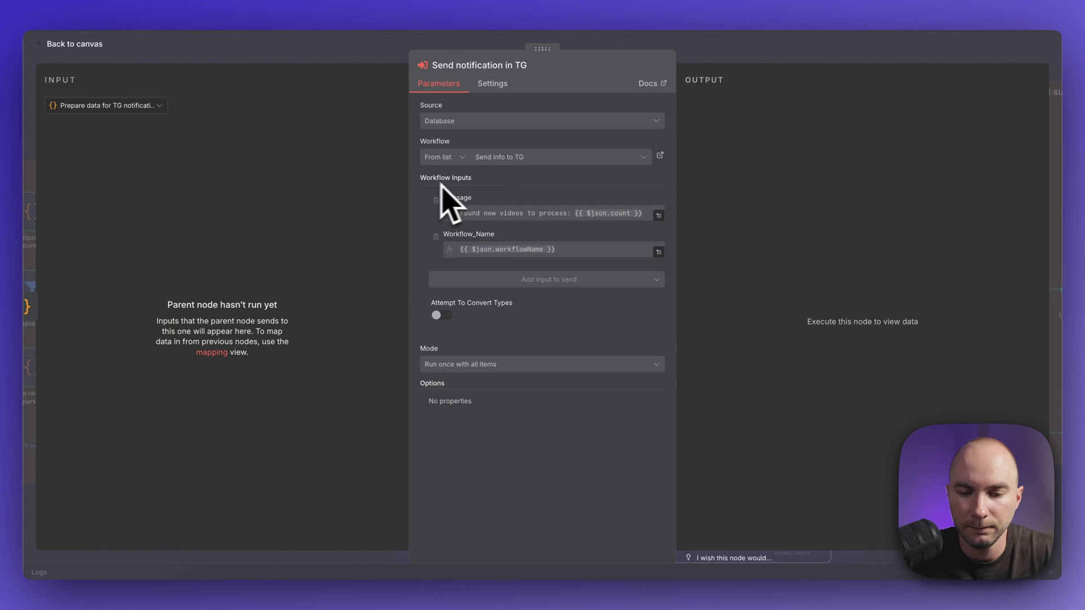
pyautogui.press('Escape')
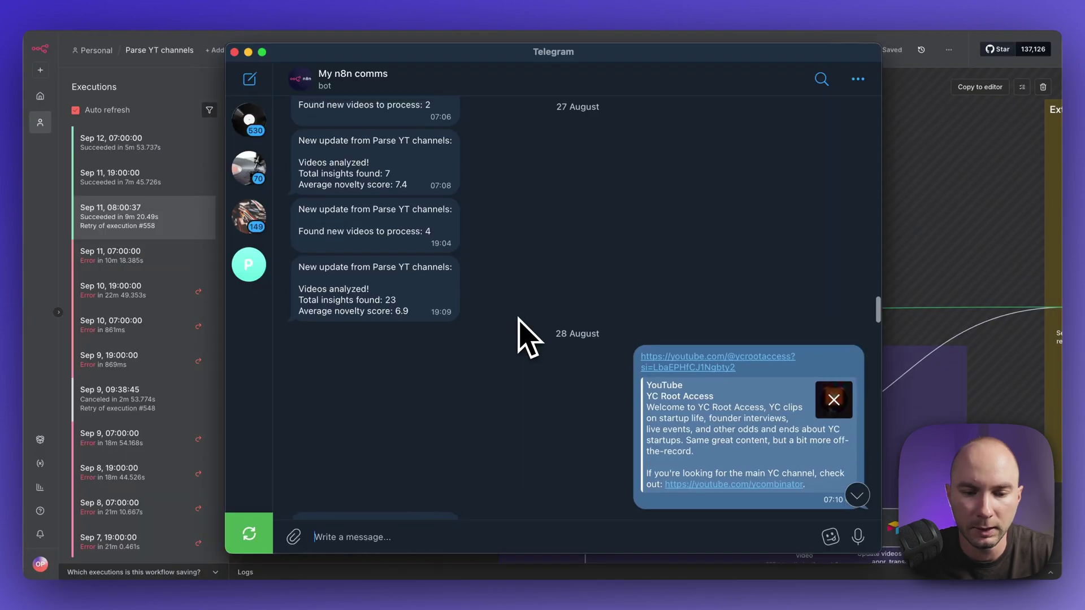
# - Review the Parse YT channels updates in the Telegram bot chat My n8n comms, and return to the n8n workflow
pyautogui.click(683, 565)
pyautogui.scroll(2, 528, 338)
pyautogui.scroll(1, 518, 319)
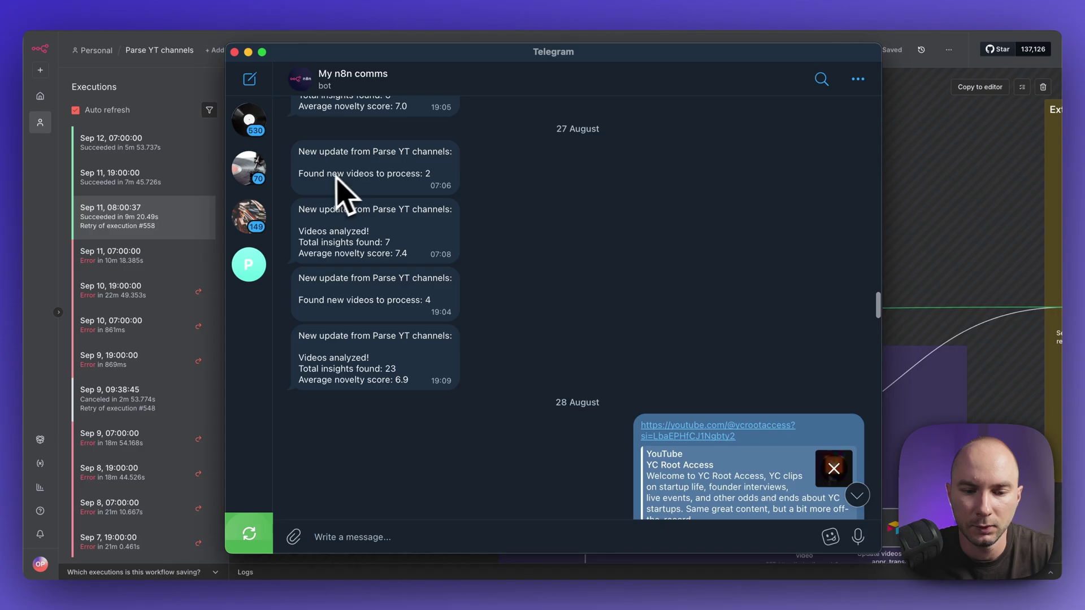
pyautogui.press('super+tab')
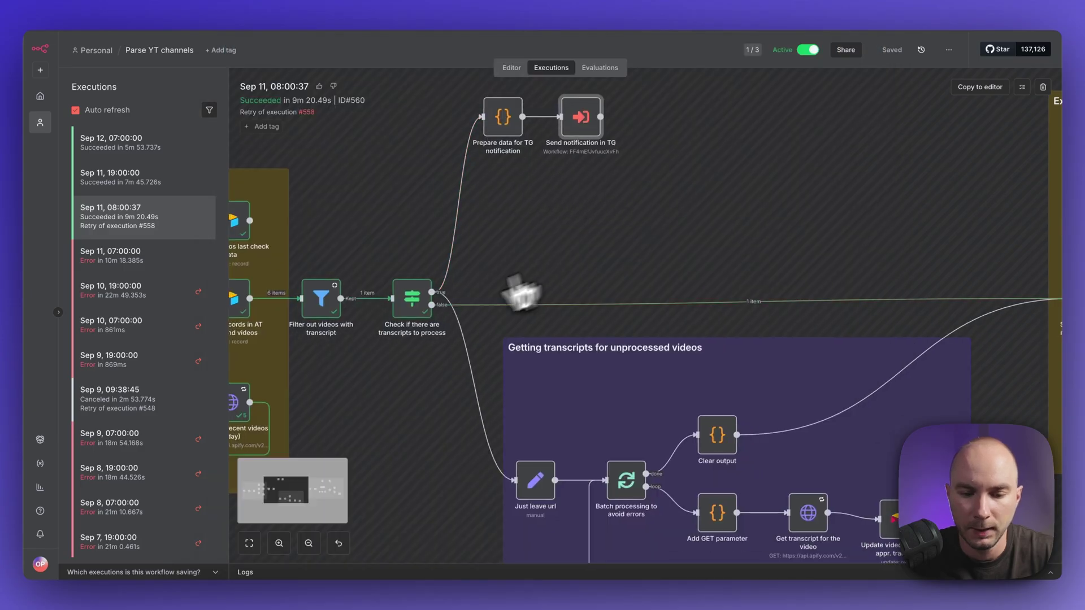
# - Recheck the Check if there are transcripts to process node's condition and branches, and look over the transcript and insight extraction sections
pyautogui.doubleClick(415, 305)
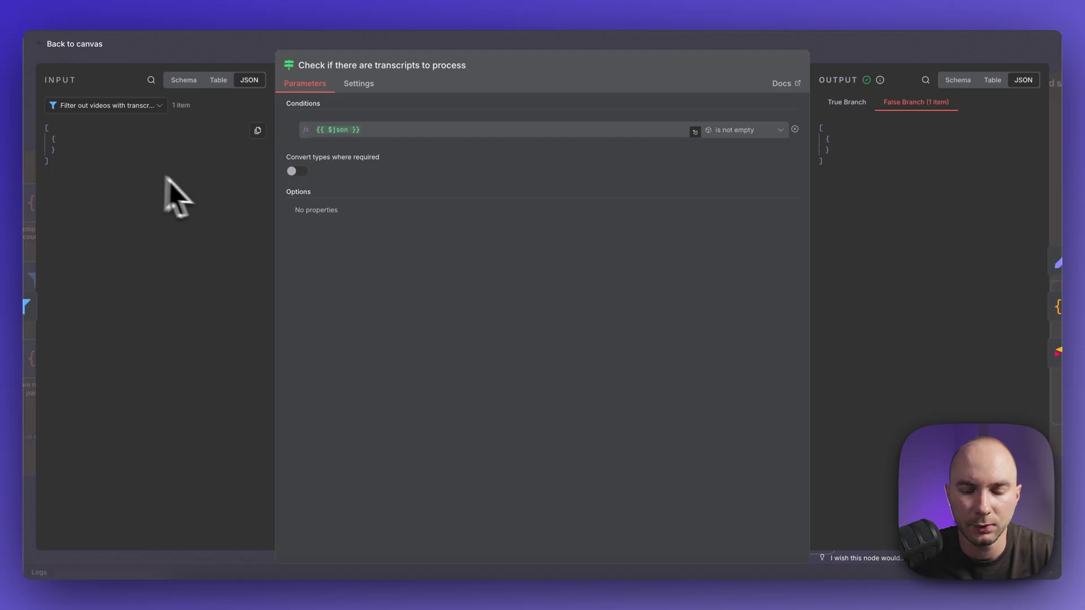
pyautogui.press('Escape')
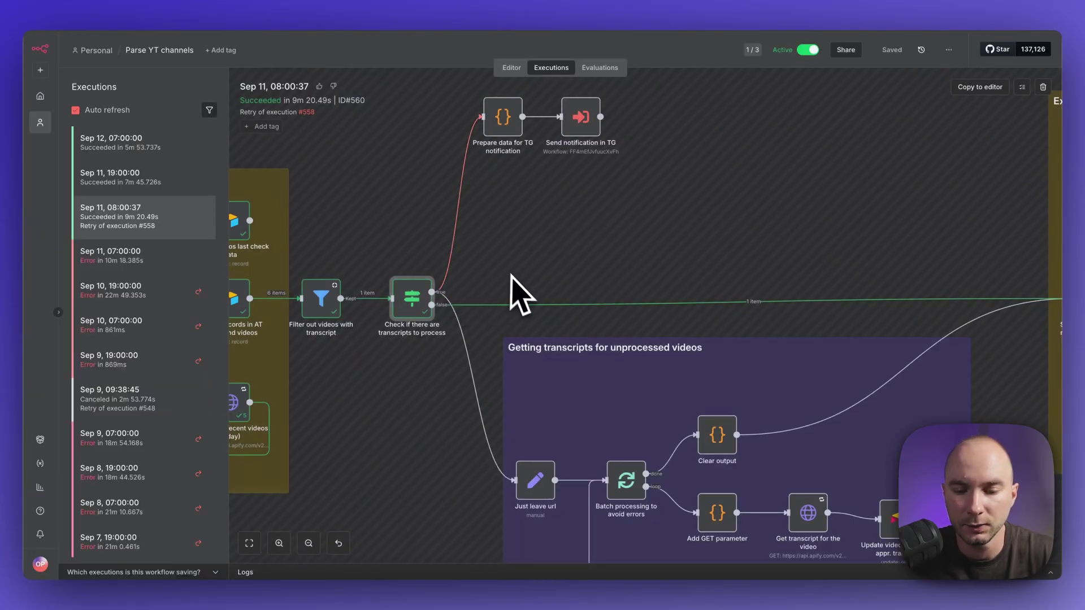
pyautogui.hscroll(10, 531, 270)
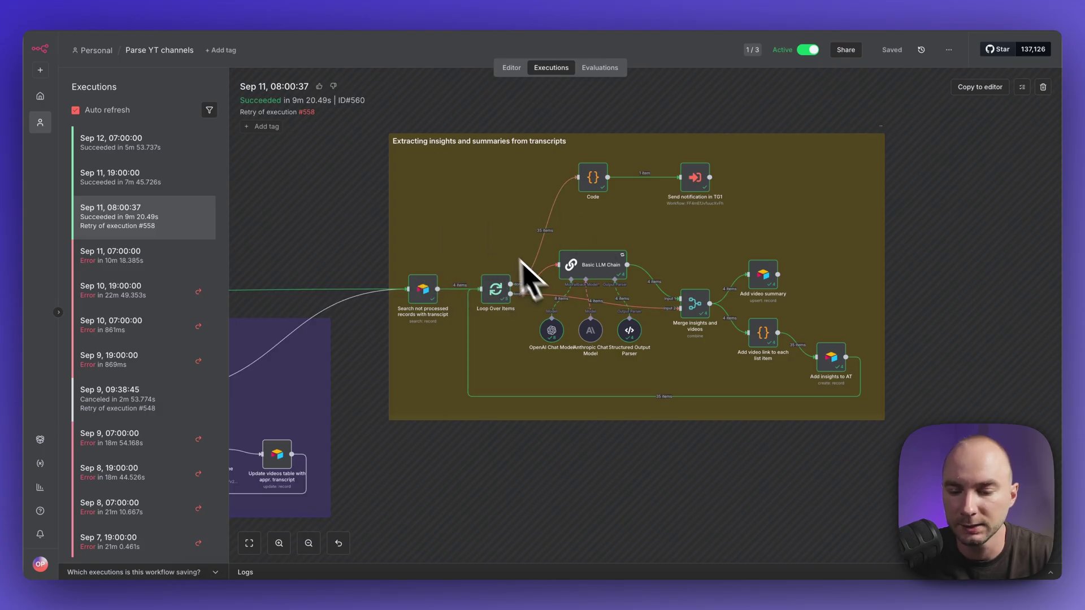
pyautogui.hscroll(-5, 610, 276)
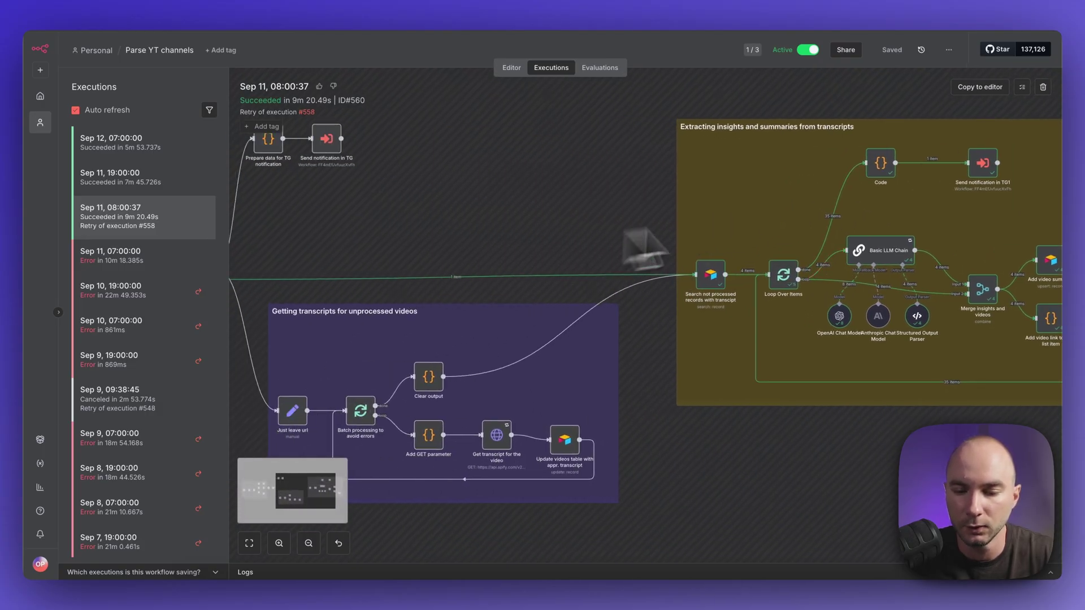
pyautogui.hscroll(-2, 710, 281)
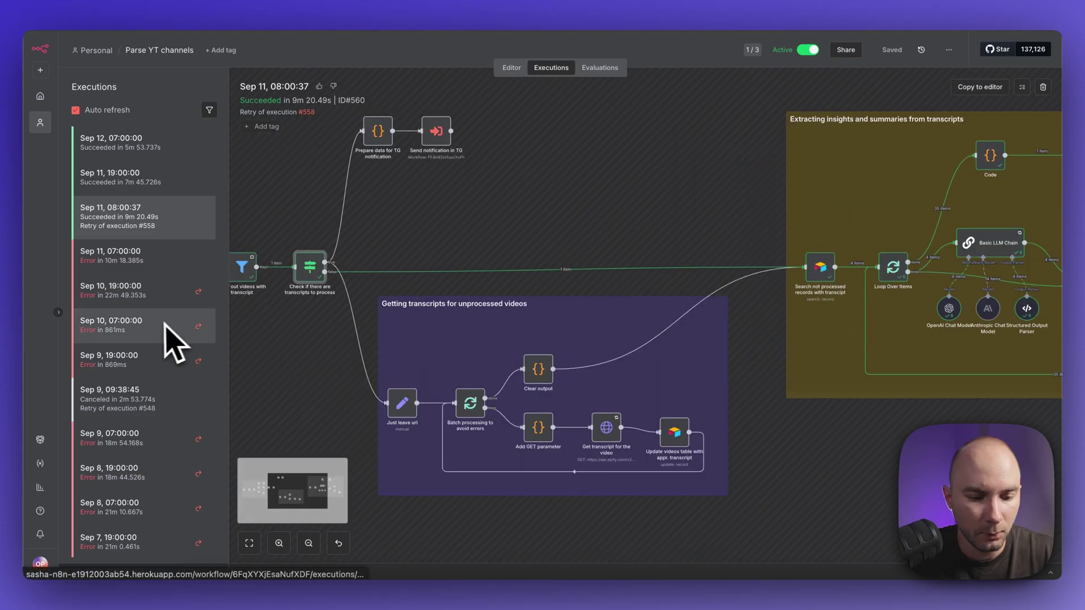
# - In the Sep 11, 19:00:00 execution, inspect the Filter out videos with transcript node's condition with its Kept and Discarded outputs, and close it
pyautogui.scroll(-10, 172, 342)
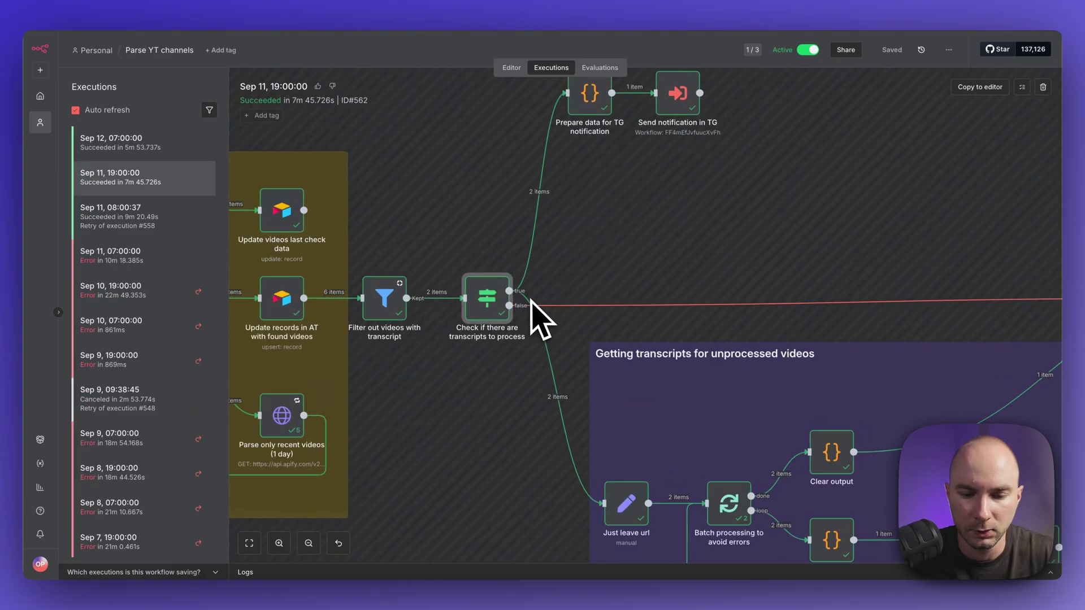
pyautogui.scroll(3, 538, 320)
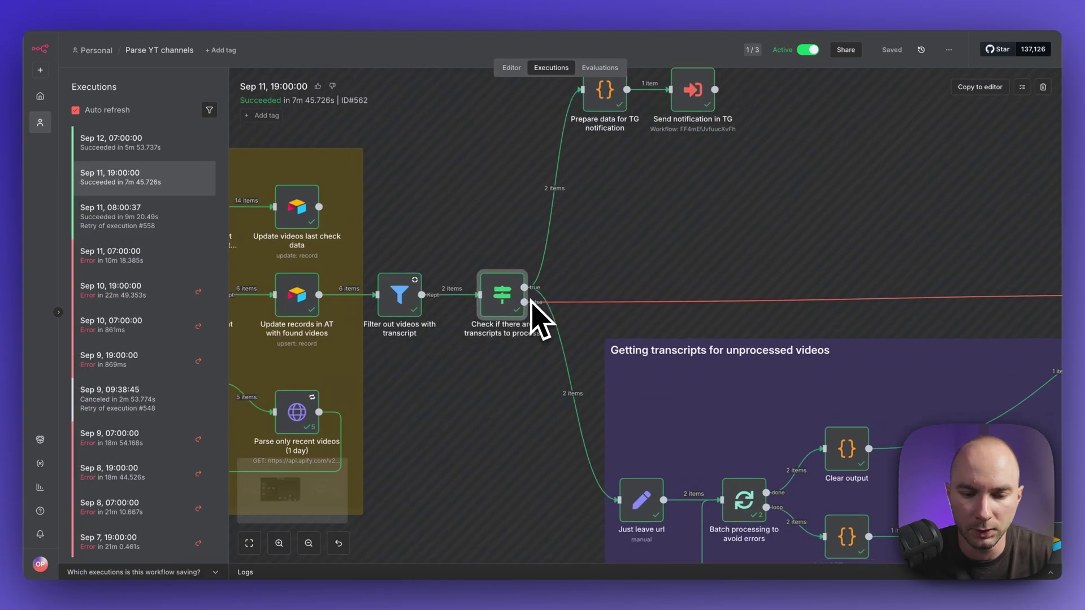
pyautogui.doubleClick(387, 308)
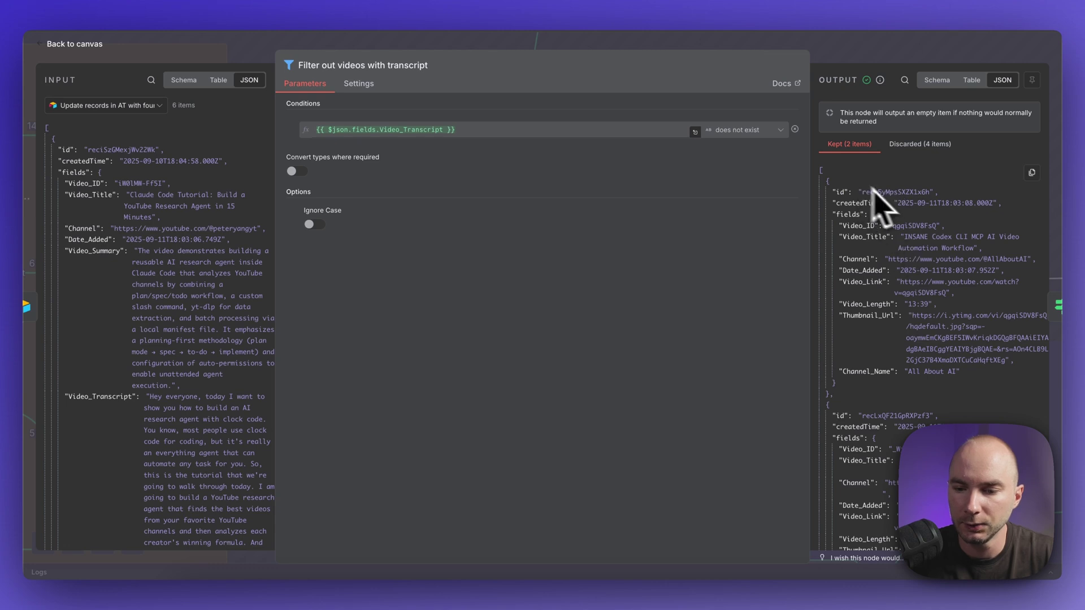
pyautogui.click(916, 144)
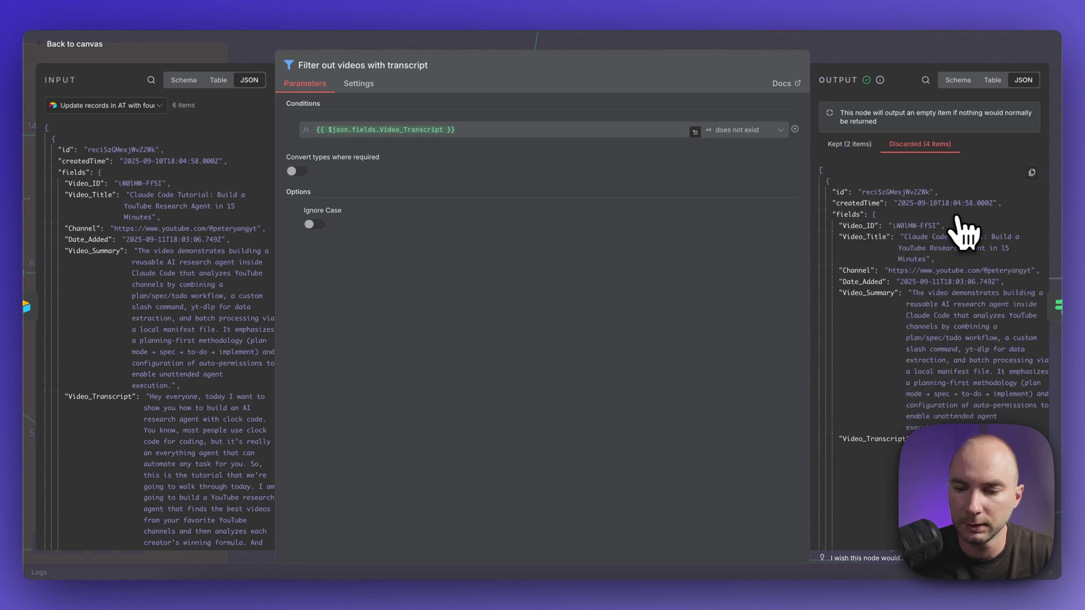
pyautogui.press('Escape')
# - Check the Send notification in TG node's message and workflow name inputs against its output, and close it
pyautogui.scroll(-2, 517, 308)
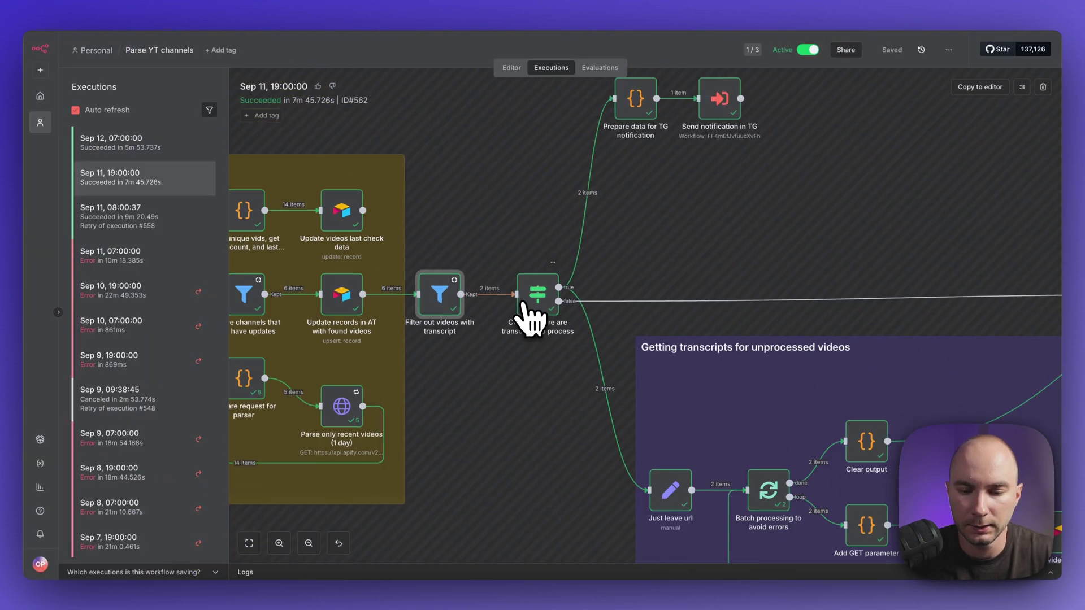
pyautogui.doubleClick(716, 110)
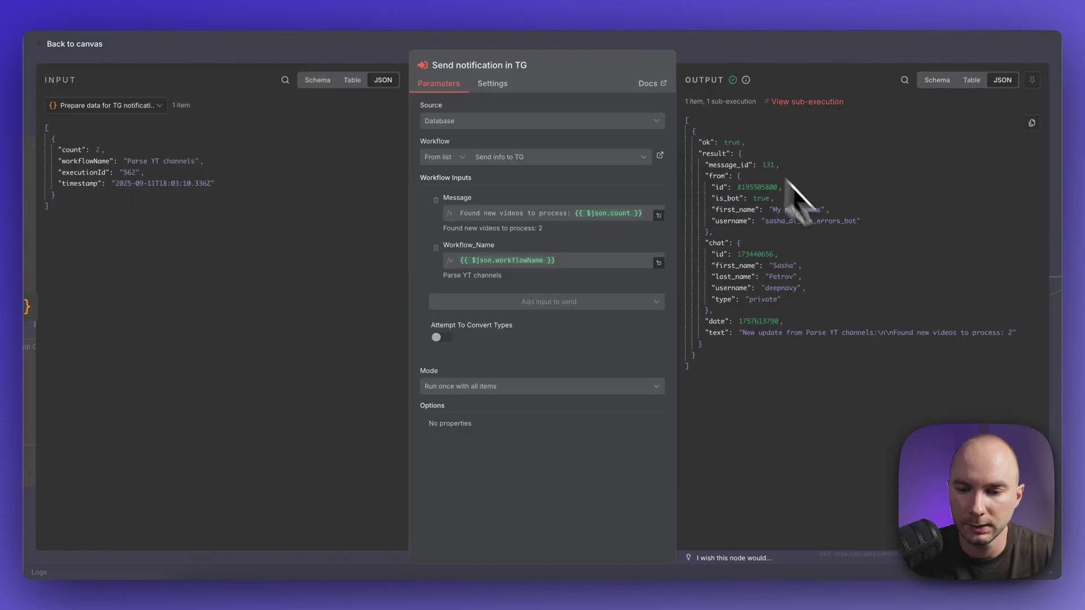
pyautogui.press('Escape')
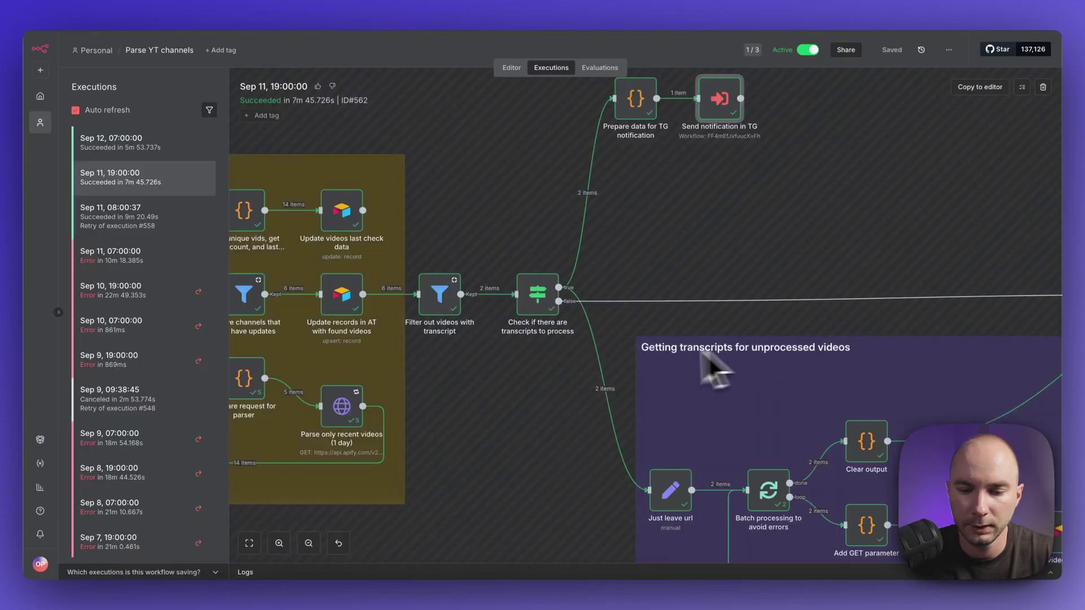
# - In the Getting transcripts for unprocessed videos section, inspect the Just leave url node's field mapping and the Batch processing to avoid errors node's batch size
pyautogui.scroll(3, 644, 365)
pyautogui.scroll(-2, 647, 370)
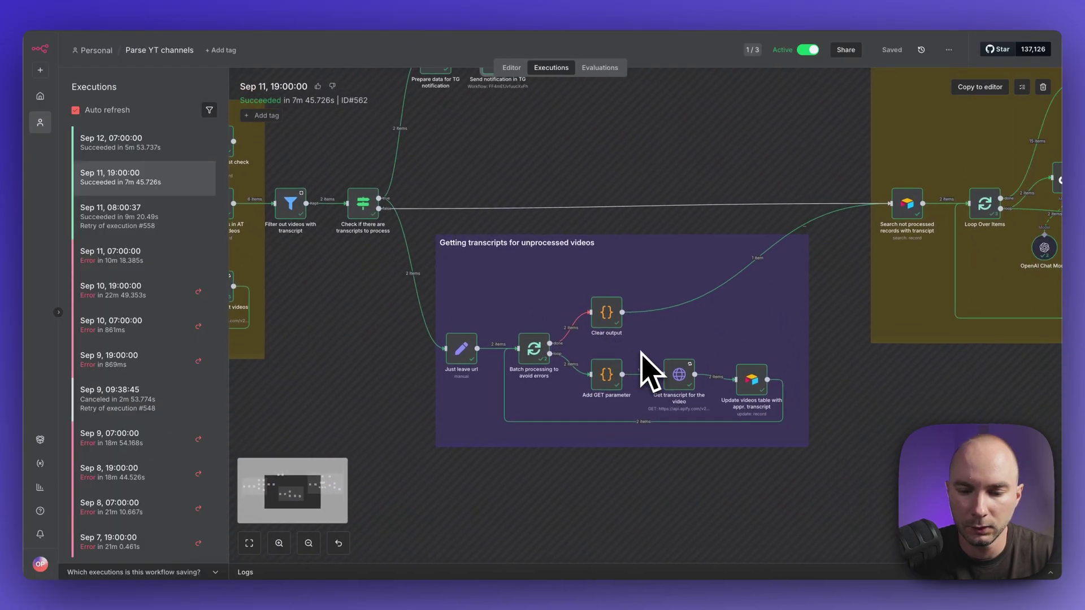
pyautogui.scroll(3, 649, 375)
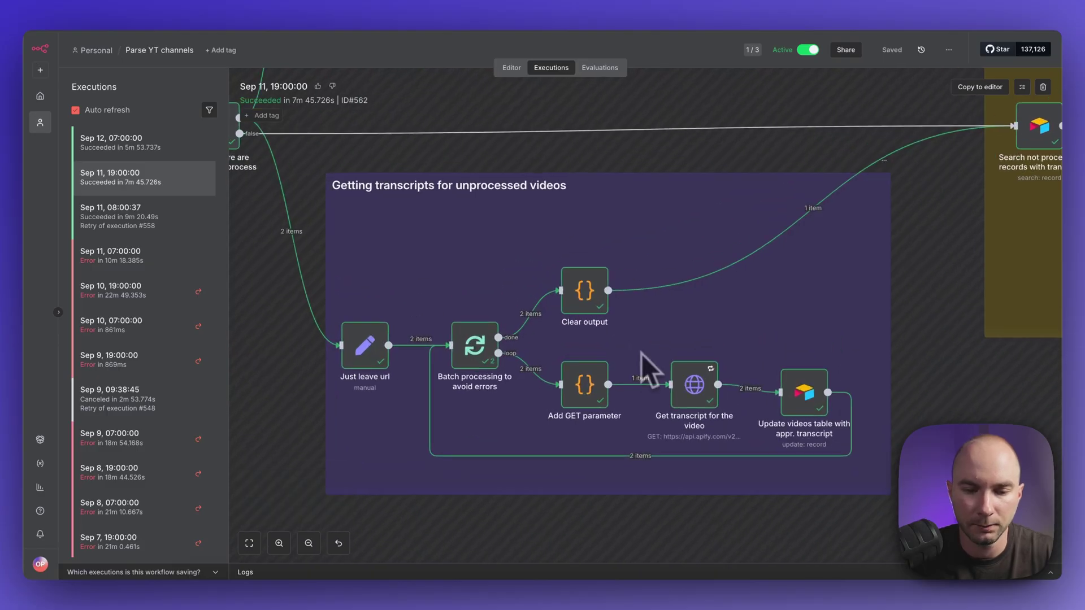
pyautogui.hscroll(-2, 647, 370)
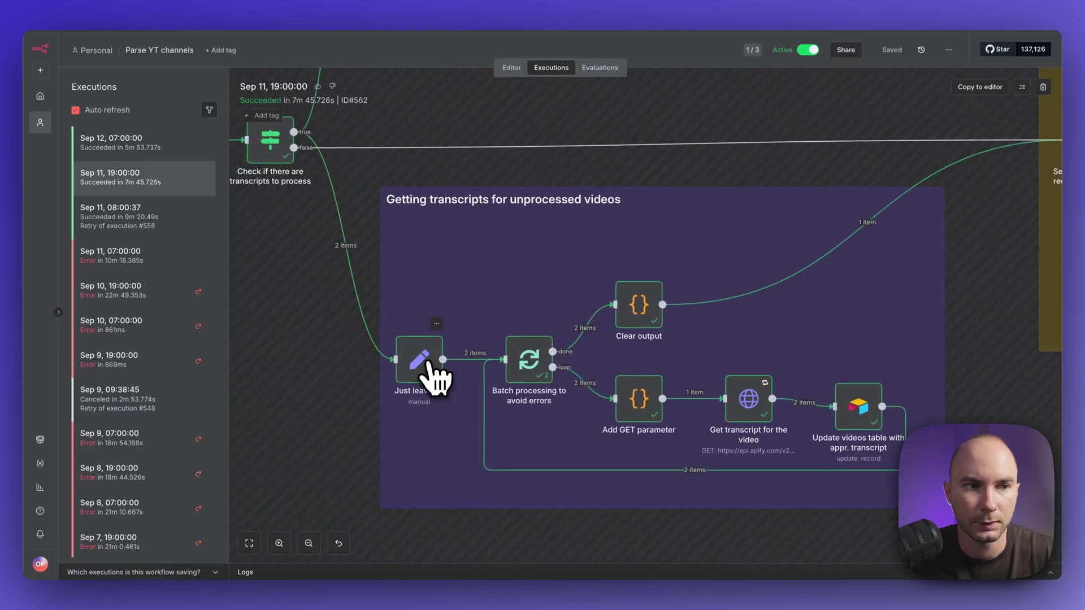
pyautogui.scroll(-1, 618, 363)
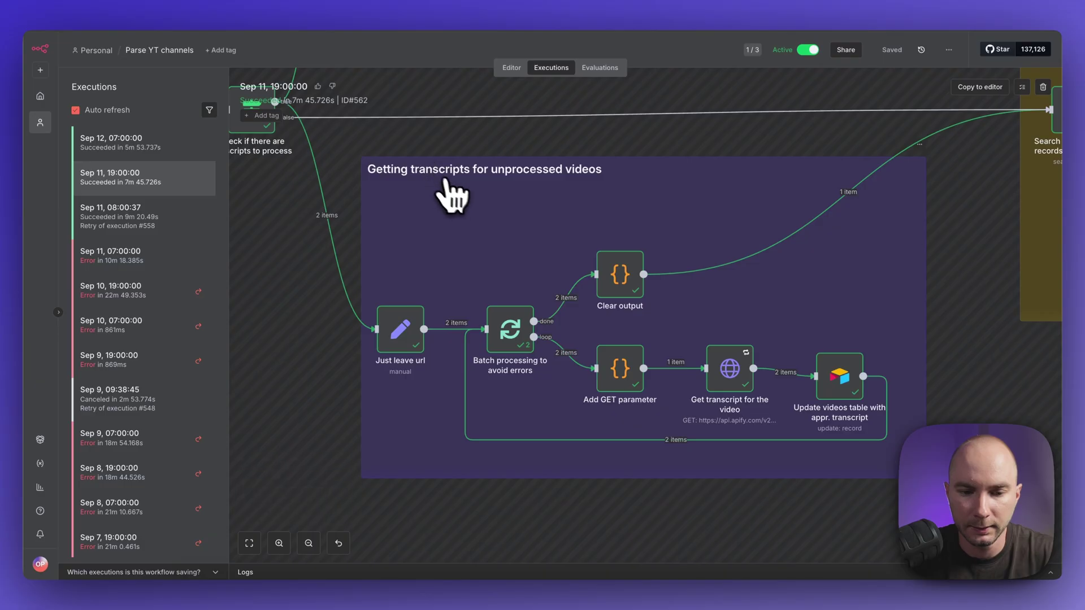
pyautogui.doubleClick(402, 343)
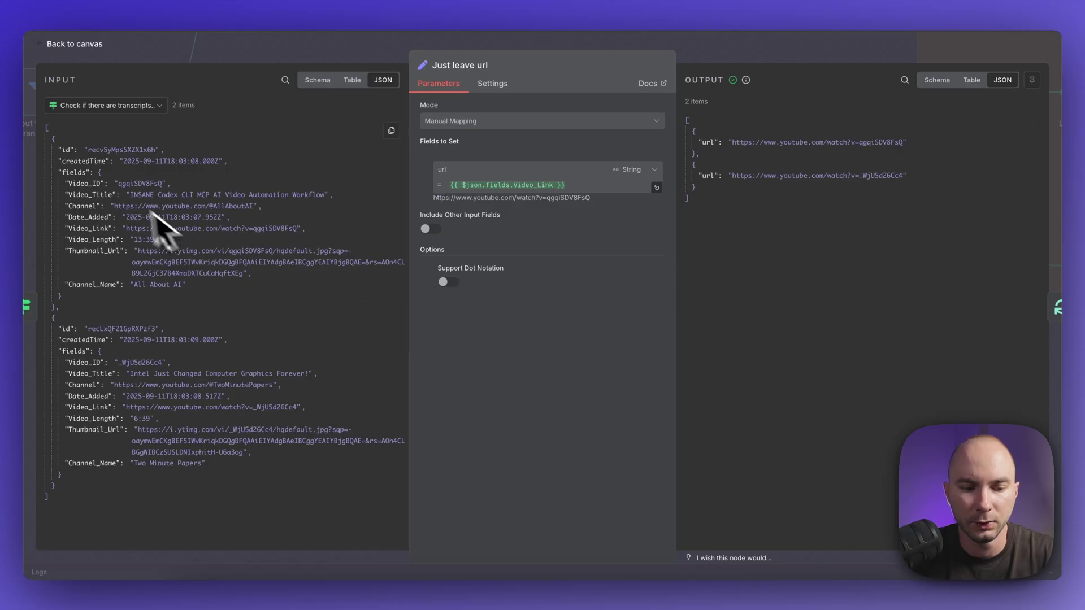
pyautogui.press('Escape')
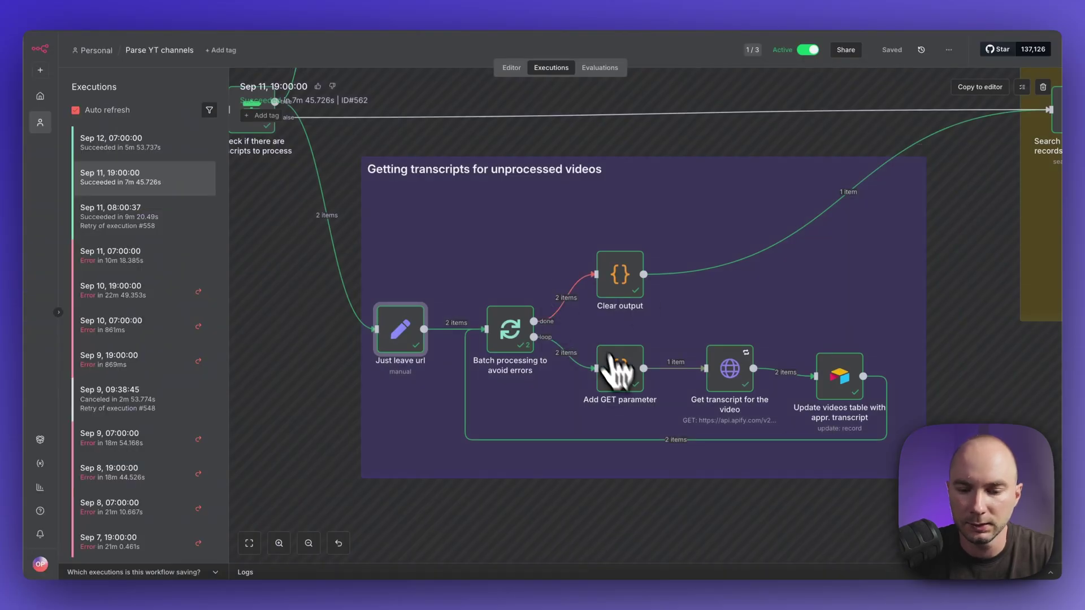
pyautogui.doubleClick(514, 349)
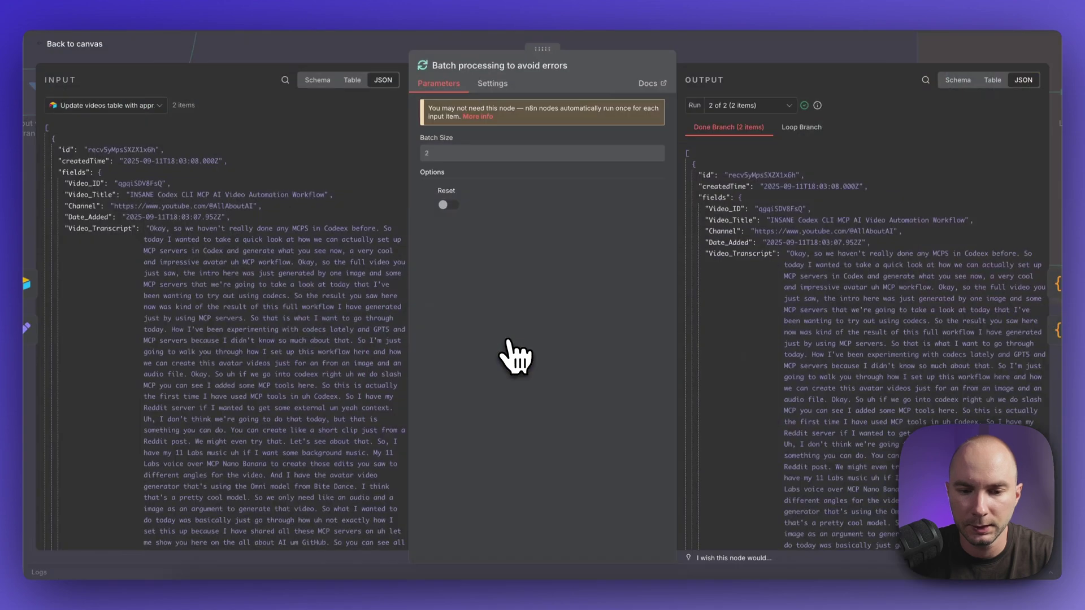
pyautogui.press('Escape')
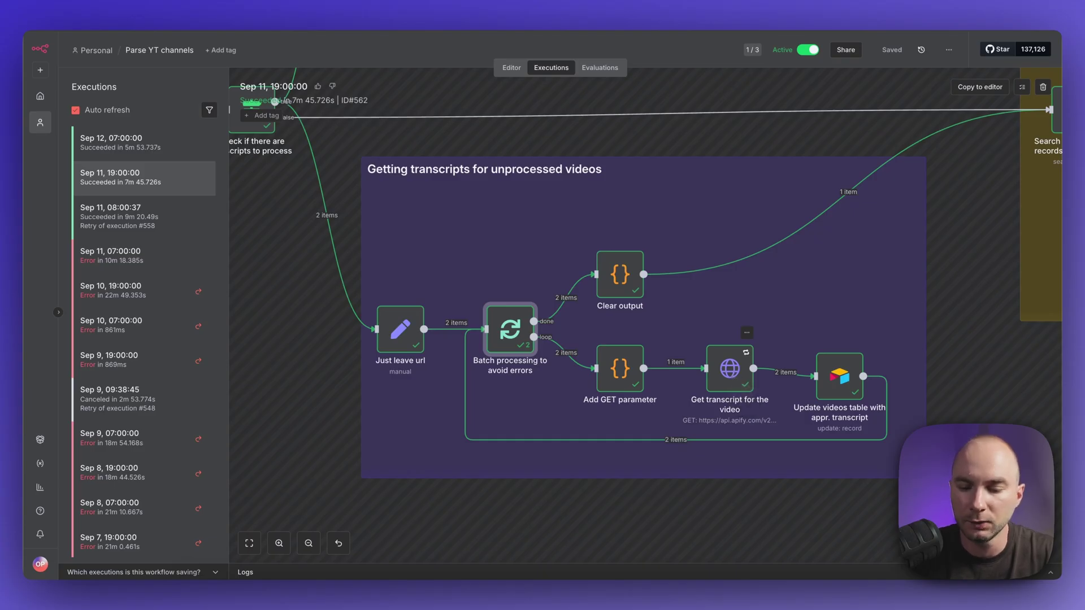
# - Inspect the Get transcript for the video node's GET request URL, authentication and JSON body, along with its input and output
pyautogui.click(729, 388)
pyautogui.doubleClick(730, 388)
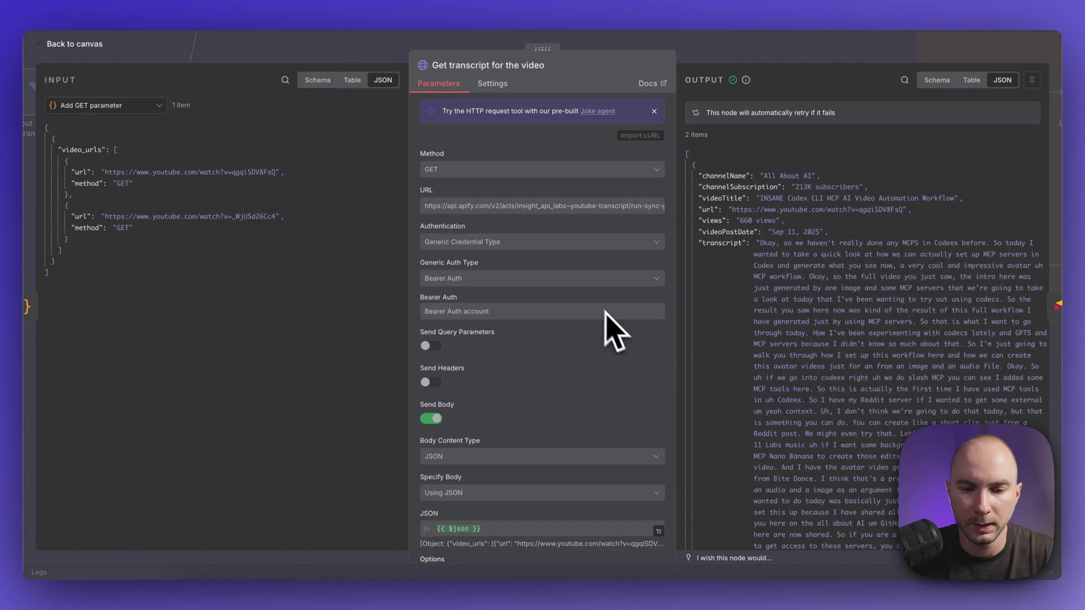
pyautogui.scroll(-3, 593, 356)
pyautogui.scroll(3, 591, 340)
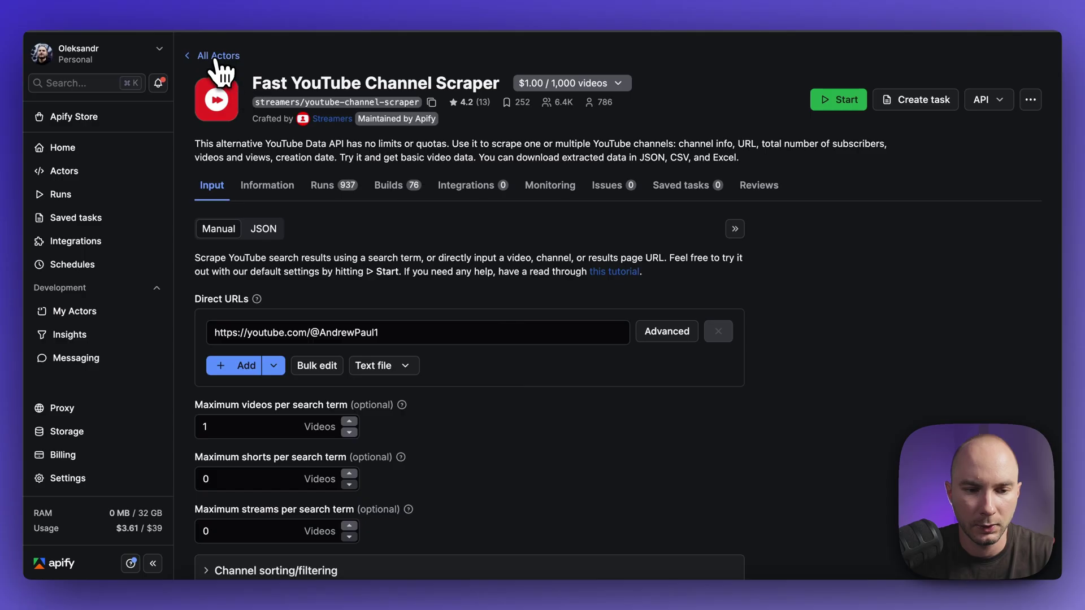
# - Switch to Apify to view the Youtube Transcript - 1$/month actor, and return to n8n to recheck and close the transcript request node
pyautogui.click(217, 57)
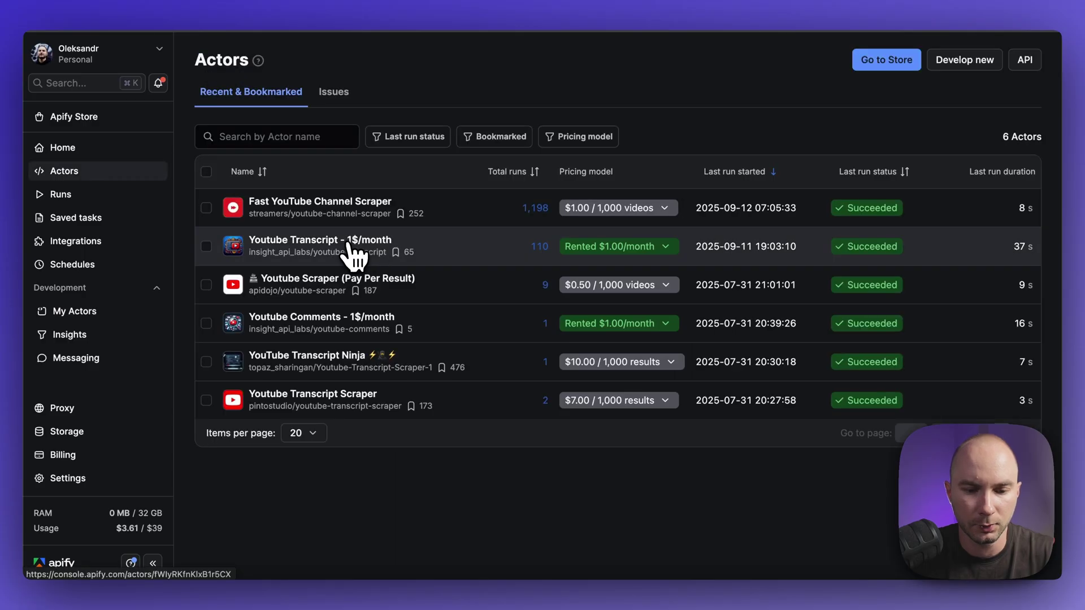
pyautogui.click(348, 245)
pyautogui.click(264, 215)
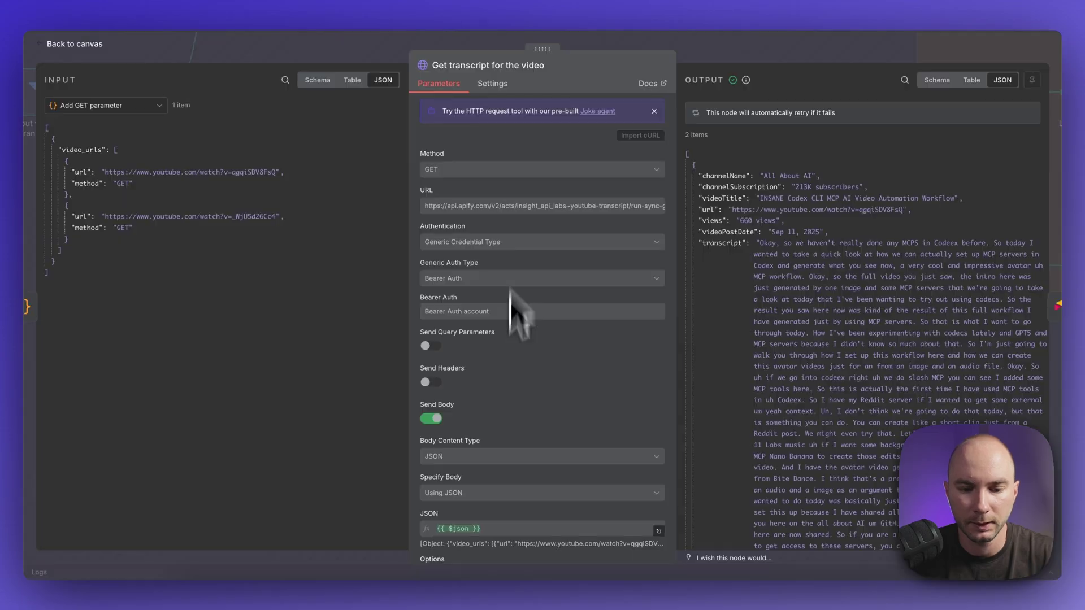
pyautogui.scroll(-2, 516, 315)
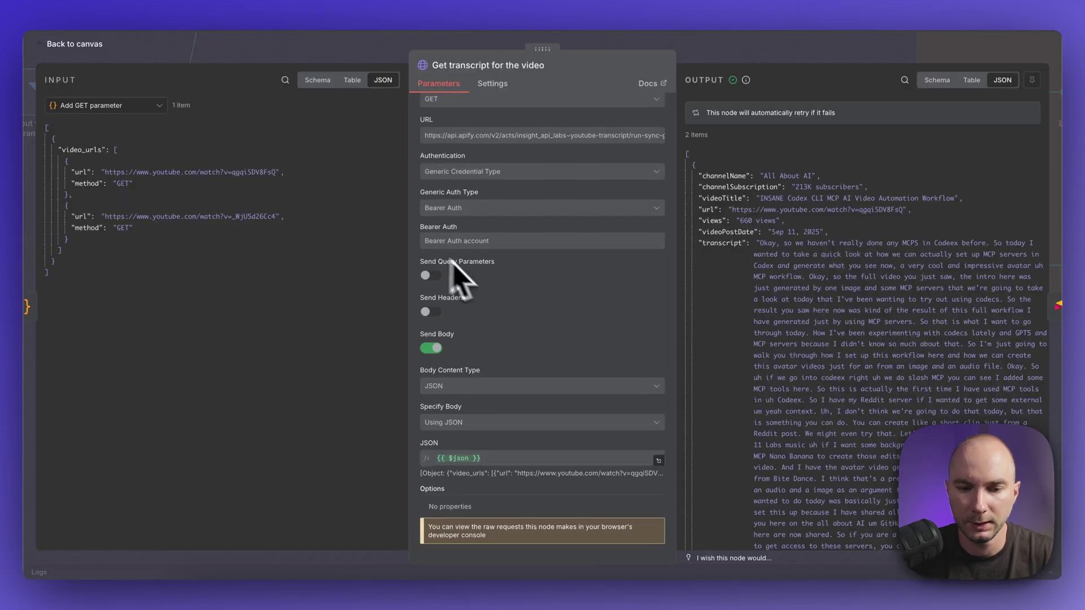
pyautogui.click(76, 44)
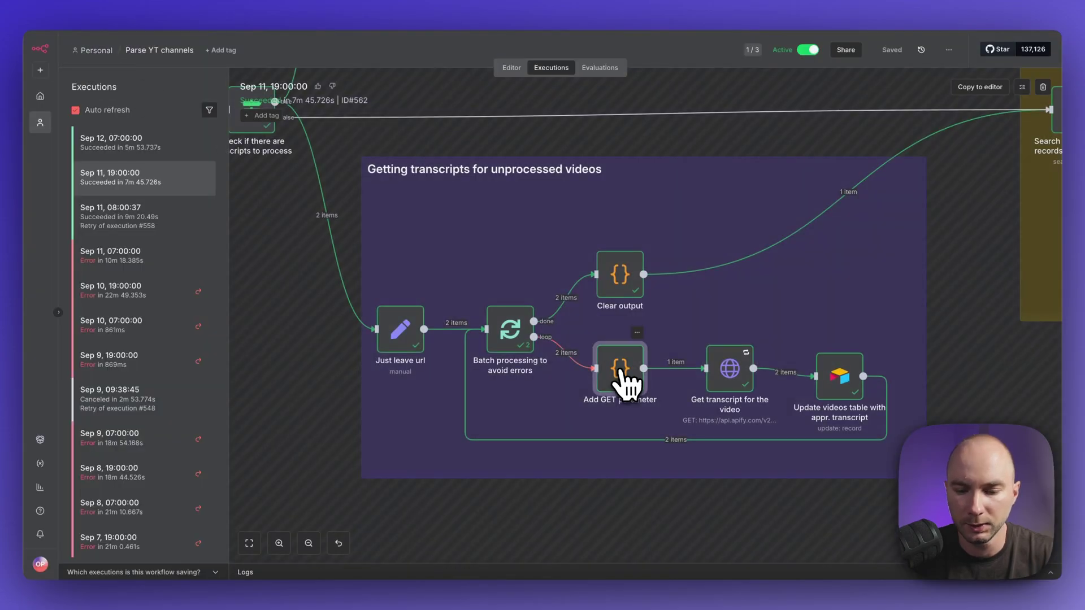
# - Review the Add GET parameter node's JavaScript that builds the video_urls list with the GET method, and close it
pyautogui.doubleClick(623, 377)
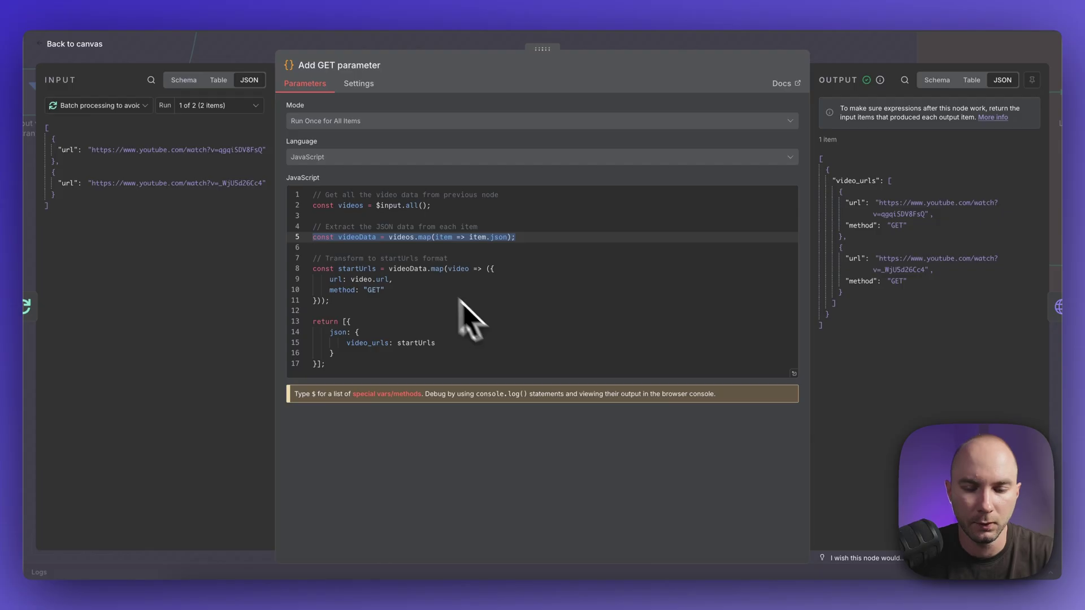
pyautogui.click(449, 312)
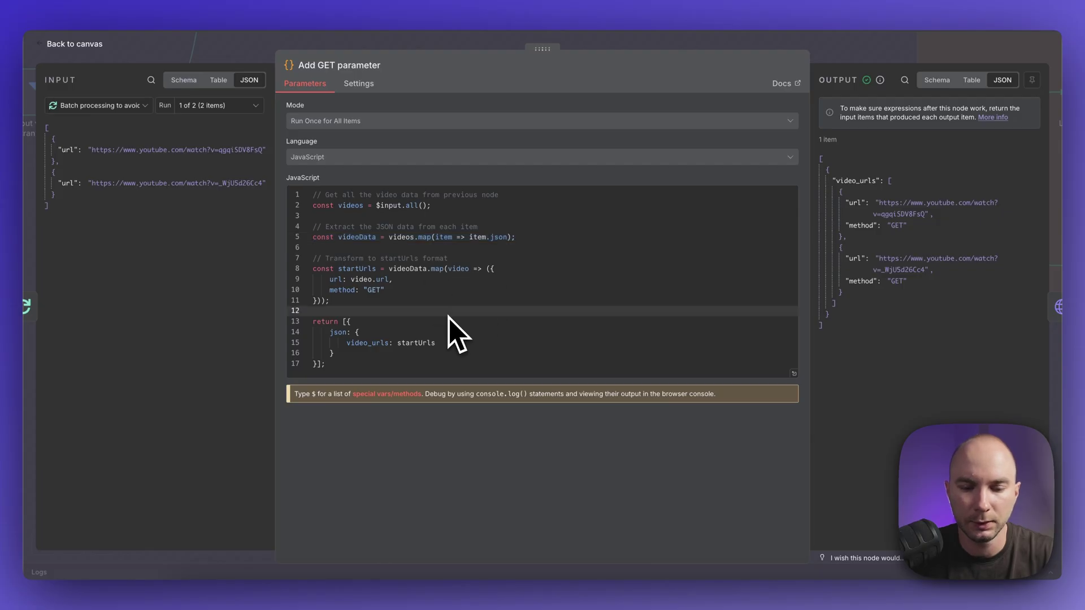
pyautogui.click(395, 292)
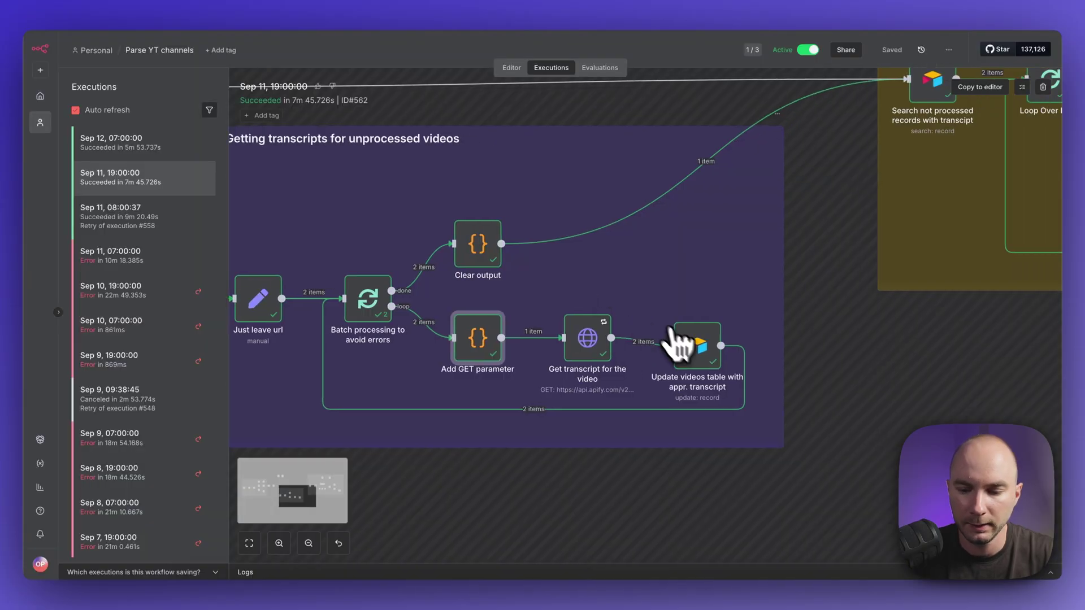
# - Inspect the Update videos table with appr. transcript node's Airtable update settings, Video_Link matching and transcript field mappings
pyautogui.doubleClick(680, 335)
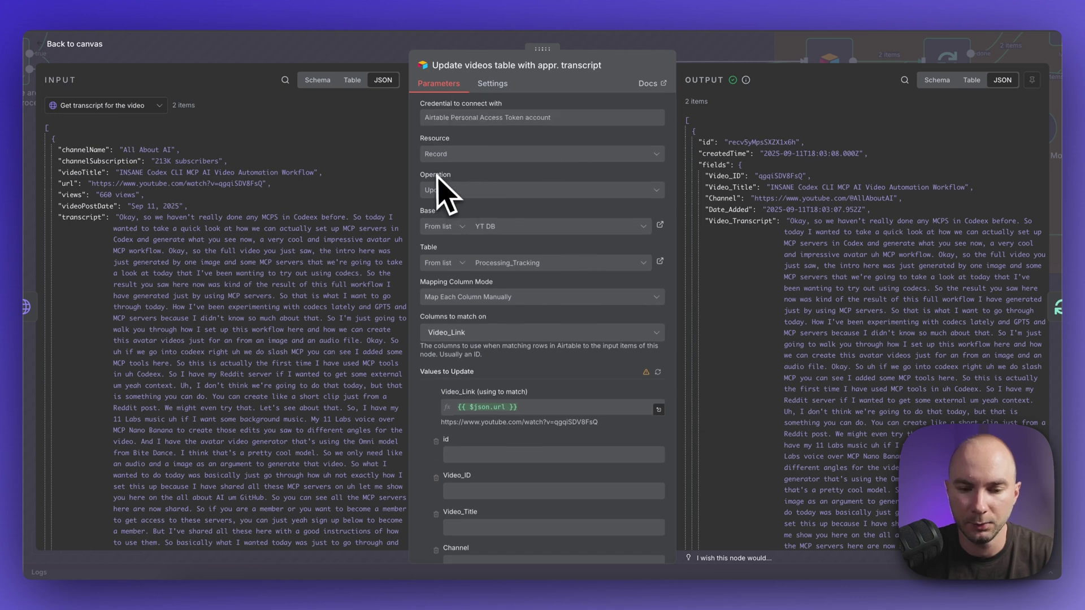
pyautogui.scroll(-2, 446, 195)
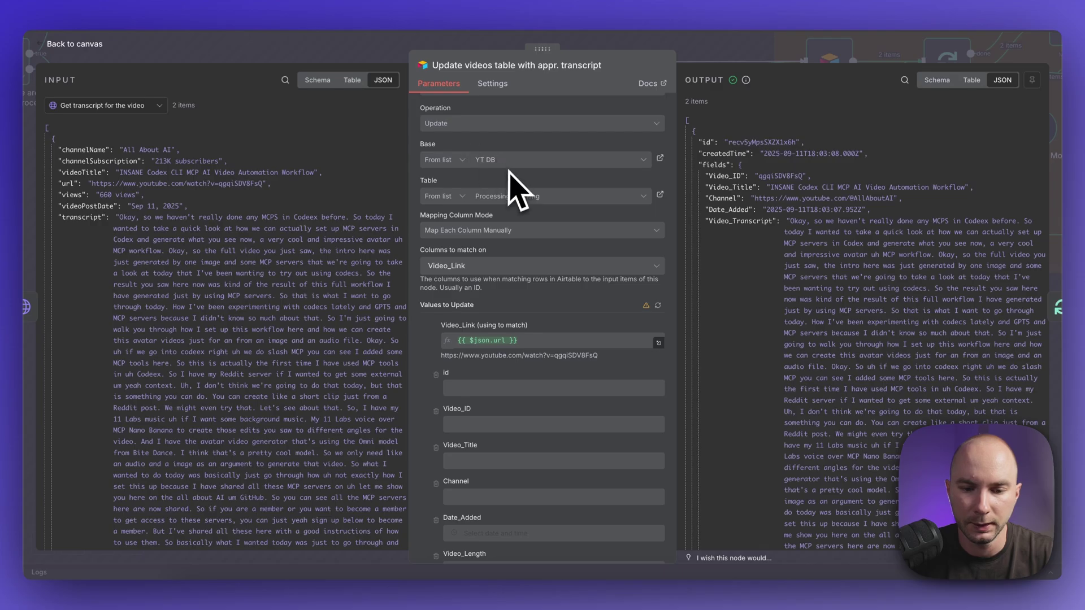
pyautogui.scroll(-2, 519, 195)
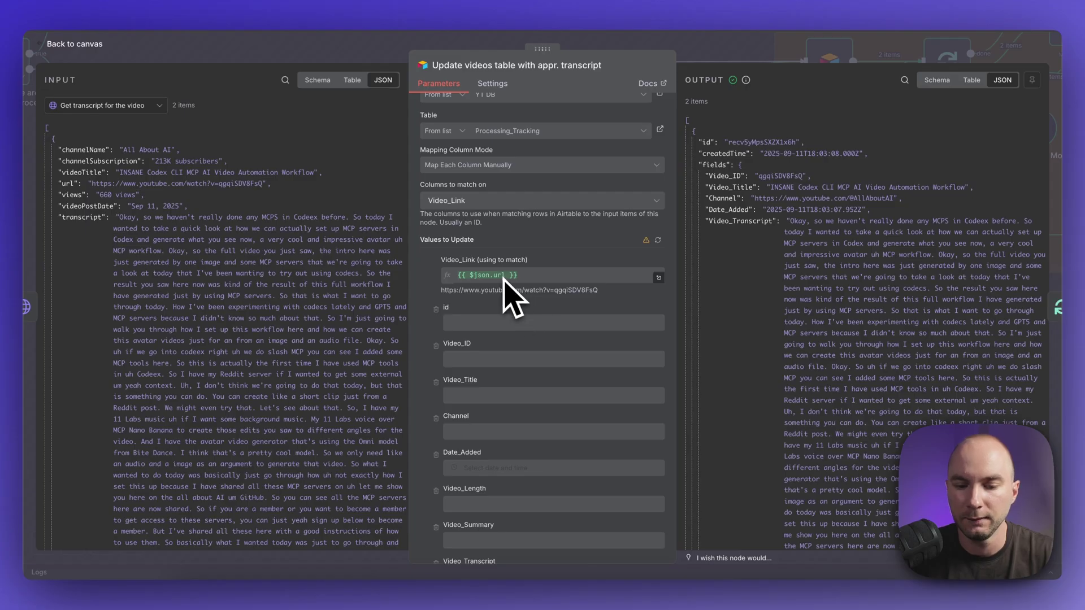
pyautogui.scroll(-7, 536, 305)
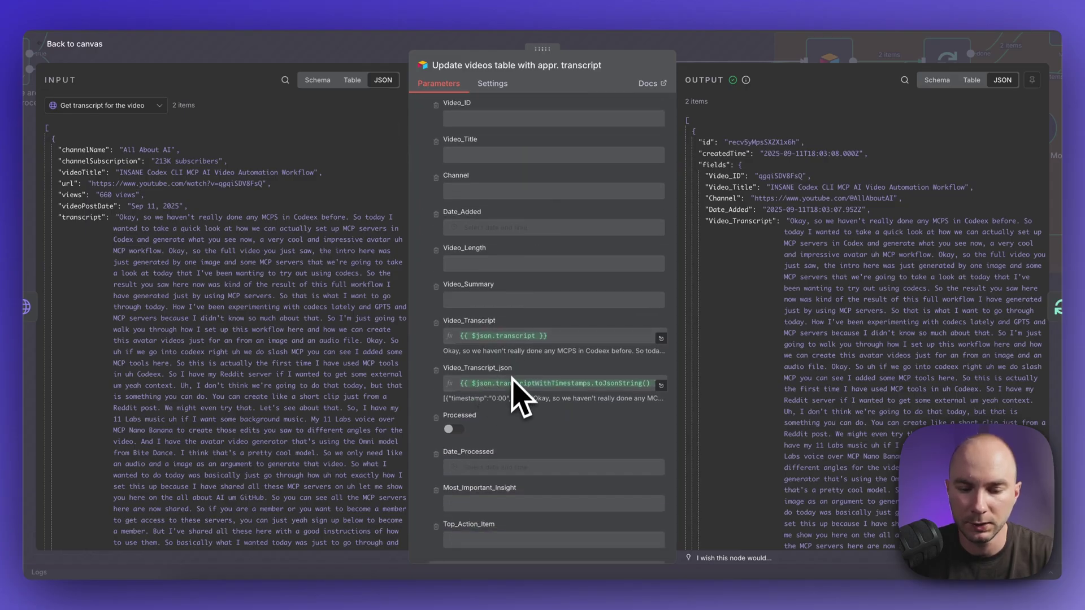
# - Examine the timestamped transcript in the node's input and the Video_Transcript and Video_Transcript_json fields in its output
pyautogui.scroll(-1, 865, 334)
pyautogui.scroll(-10, 328, 387)
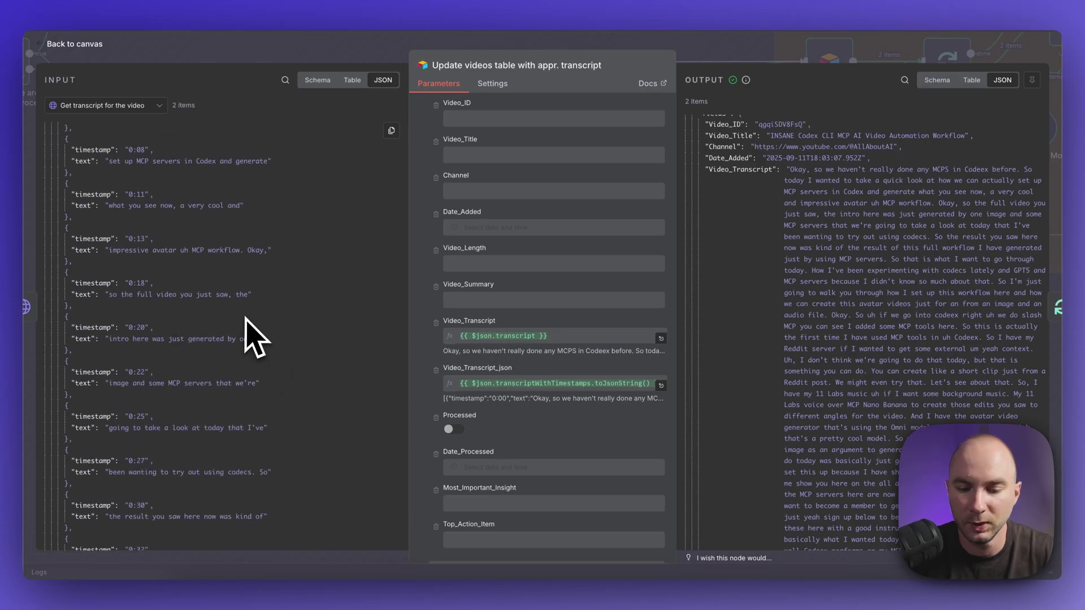
pyautogui.scroll(-1, 824, 206)
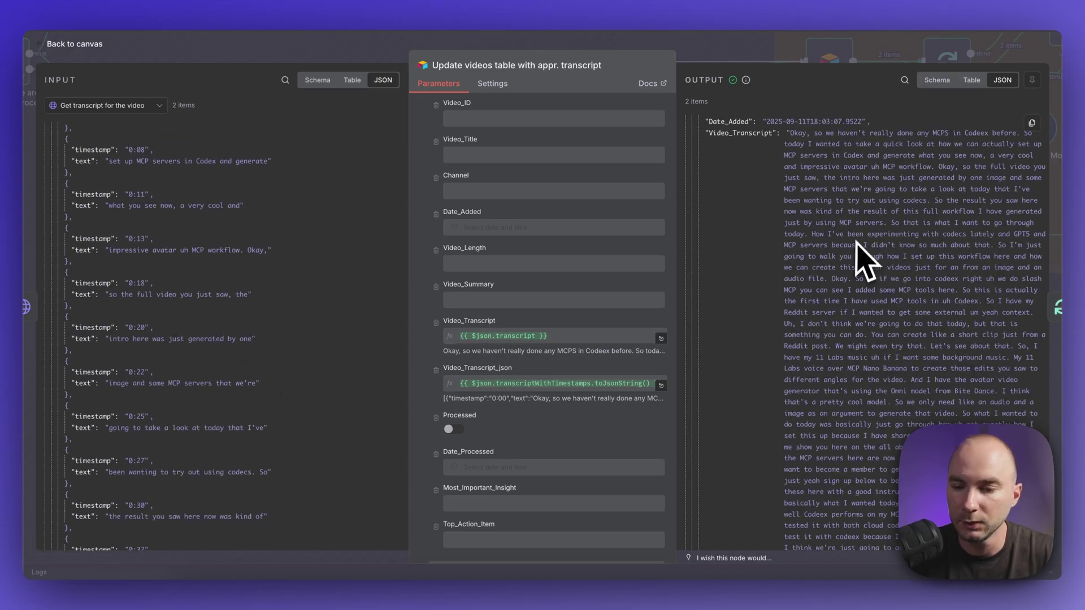
pyautogui.scroll(-1, 859, 254)
pyautogui.scroll(-10, 854, 319)
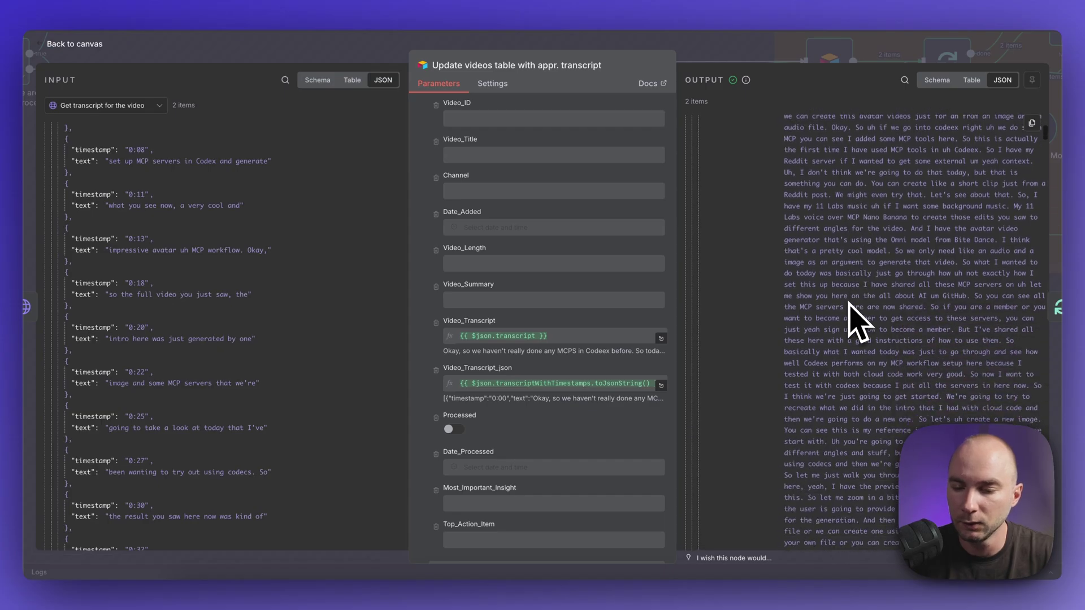
pyautogui.scroll(-10, 854, 320)
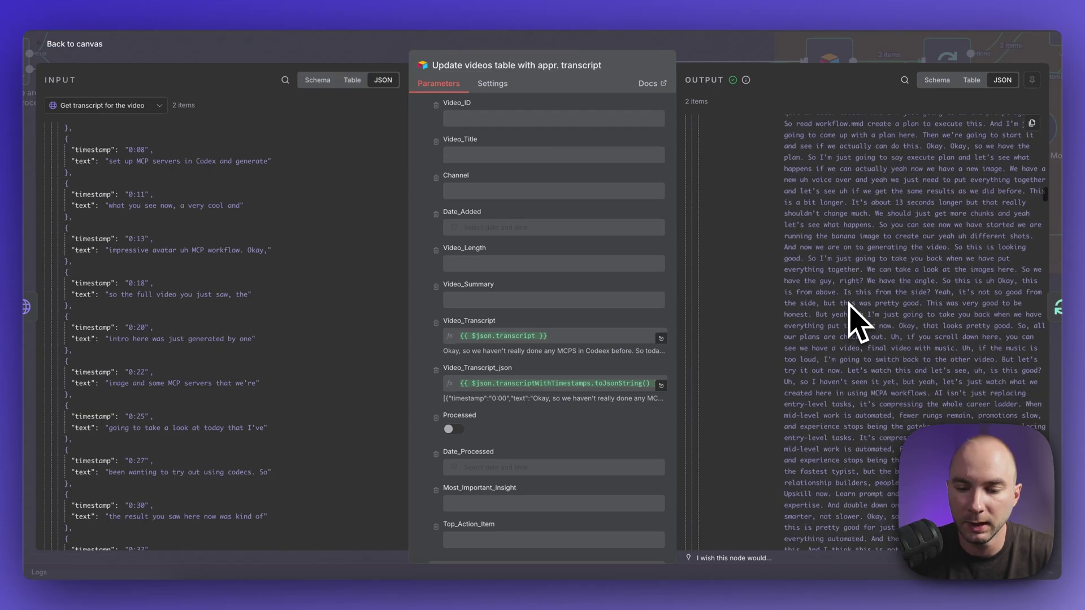
pyautogui.scroll(-3, 853, 314)
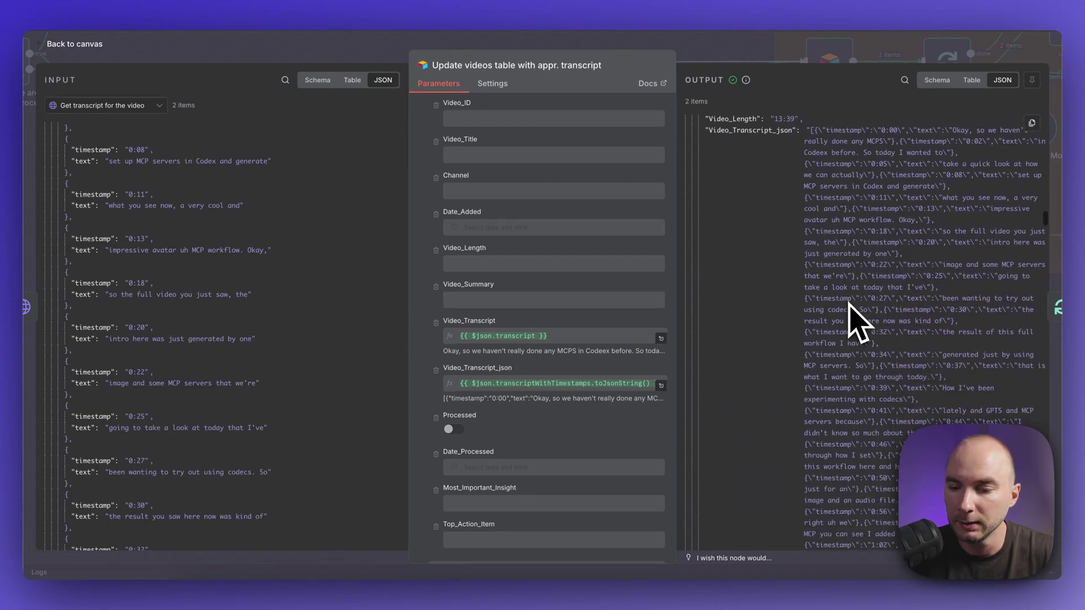
pyautogui.moveTo(858, 208); pyautogui.dragTo(927, 211)
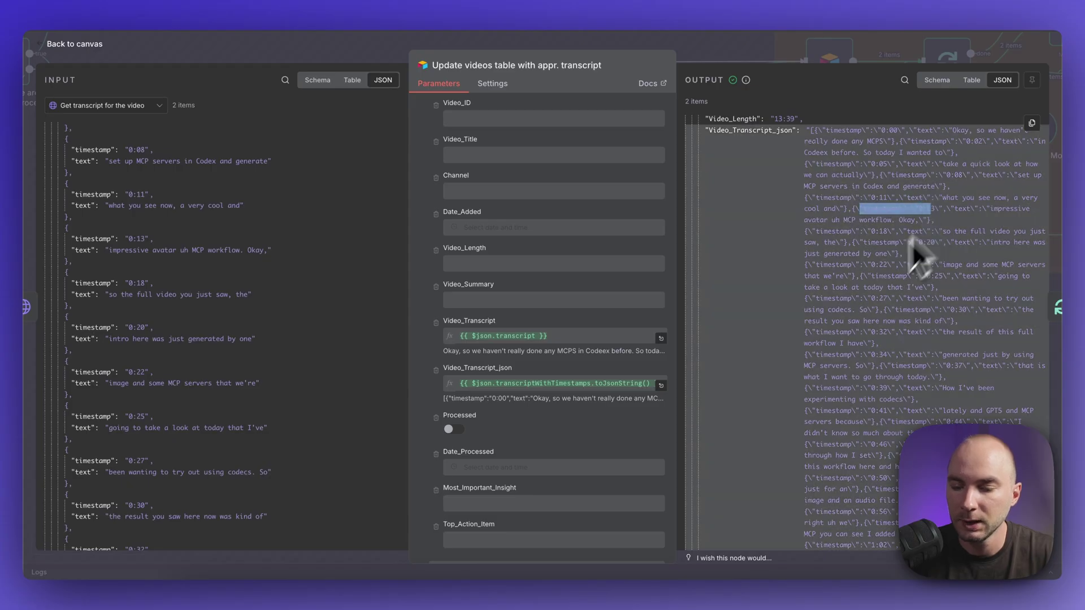
pyautogui.scroll(-1, 916, 242)
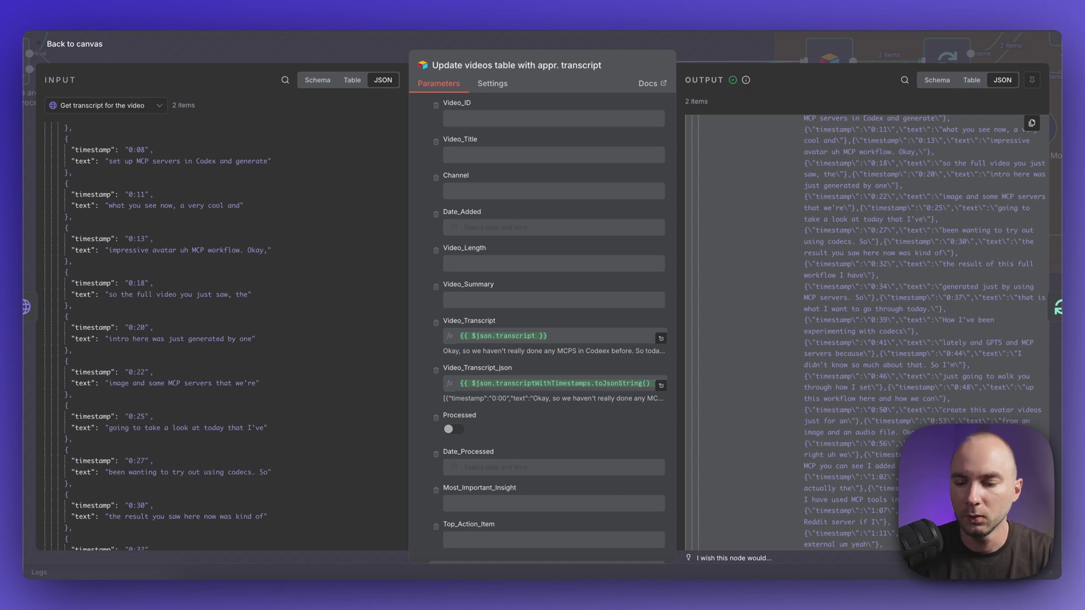
# - Skim the rest of the Video_Transcript_json output of the Update videos table with appr. transcript node and close the node
pyautogui.scroll(3, 852, 303)
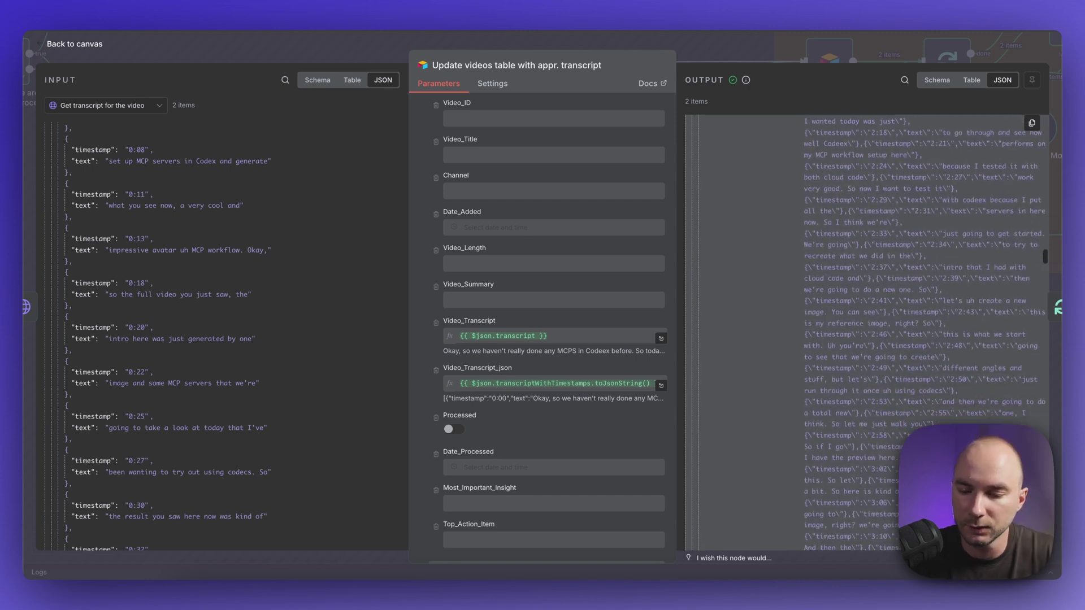
pyautogui.scroll(3, 865, 339)
pyautogui.click(121, 43)
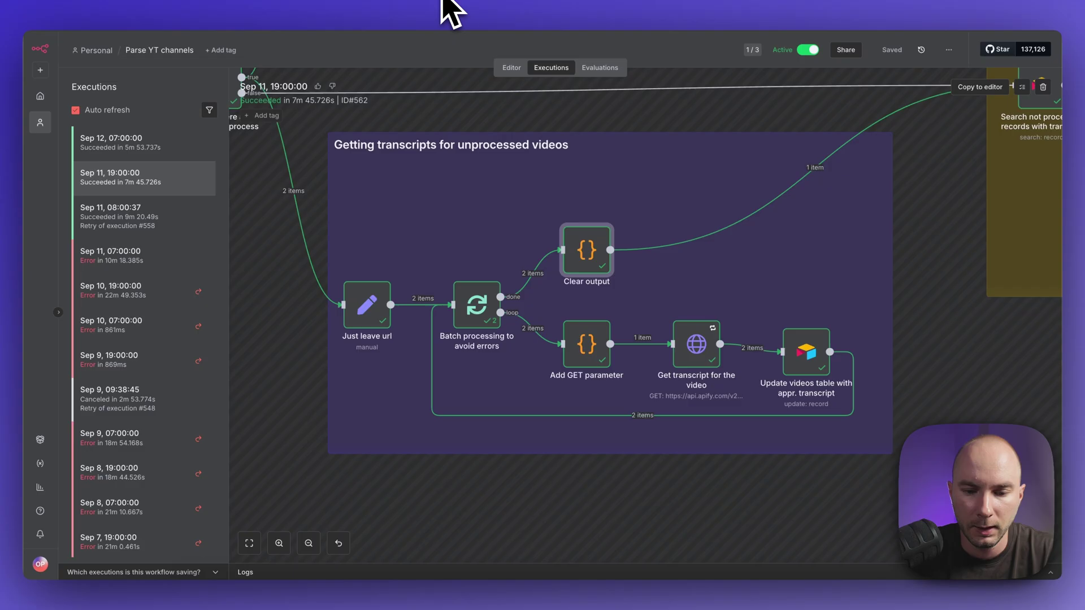
# - Inspect the Batch processing to avoid errors node's batch size and Done Branch output, and check the Clear output node
pyautogui.doubleClick(590, 263)
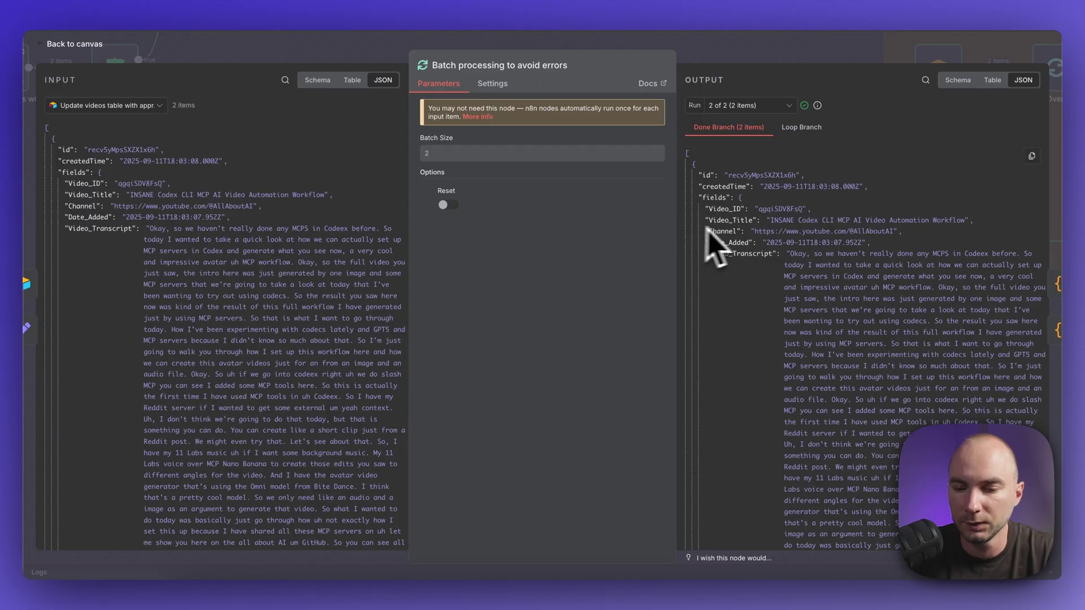
pyautogui.press('Escape')
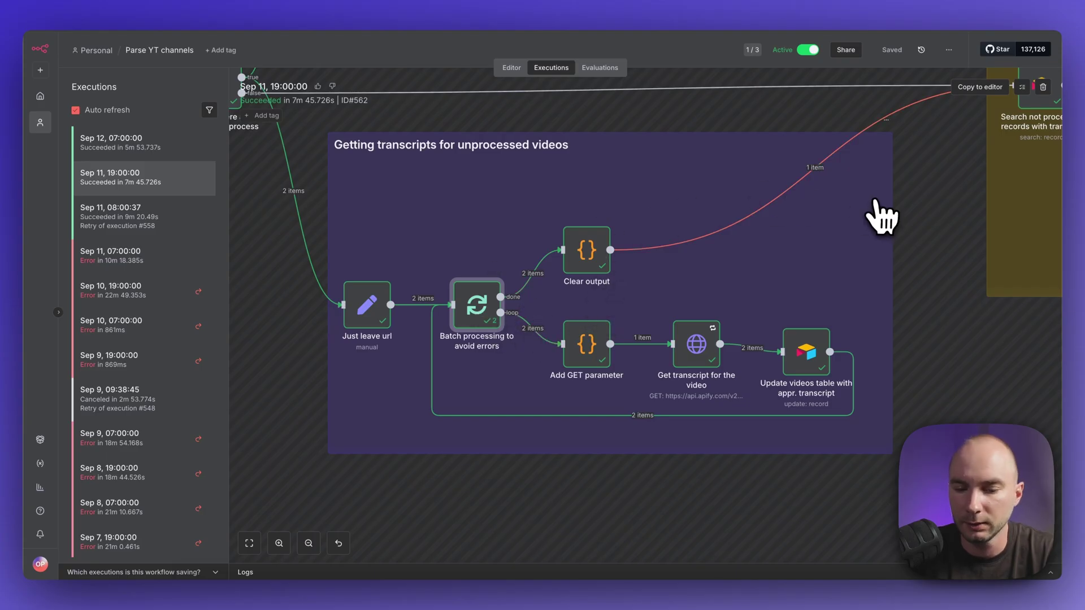
pyautogui.doubleClick(587, 251)
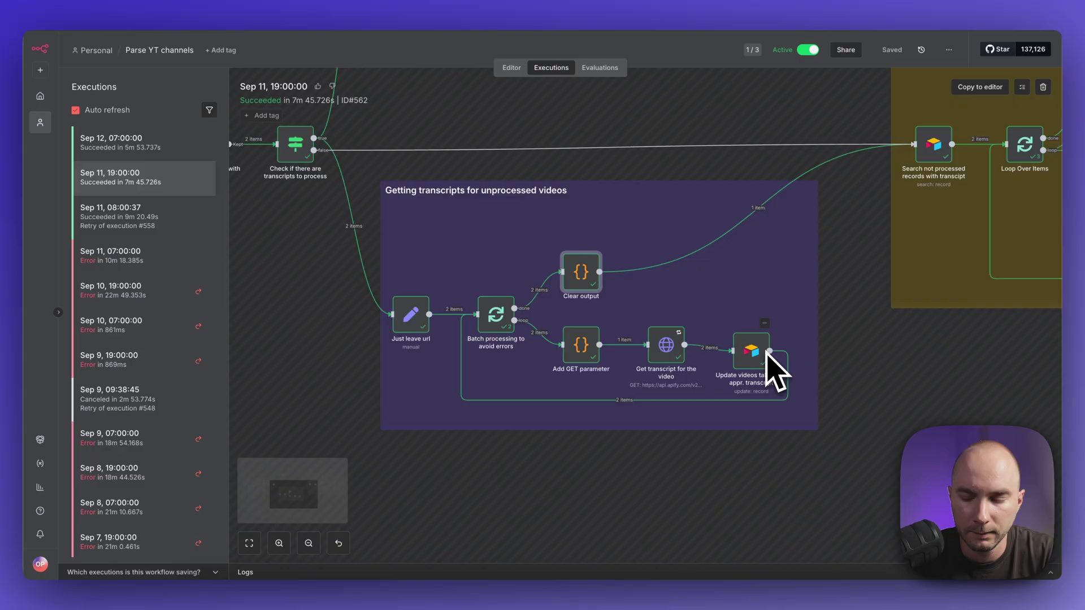
# - Inspect the Search not processed records with transcipt node's Airtable filter formula in the insights extraction section, and close it
pyautogui.hscroll(10, 765, 364)
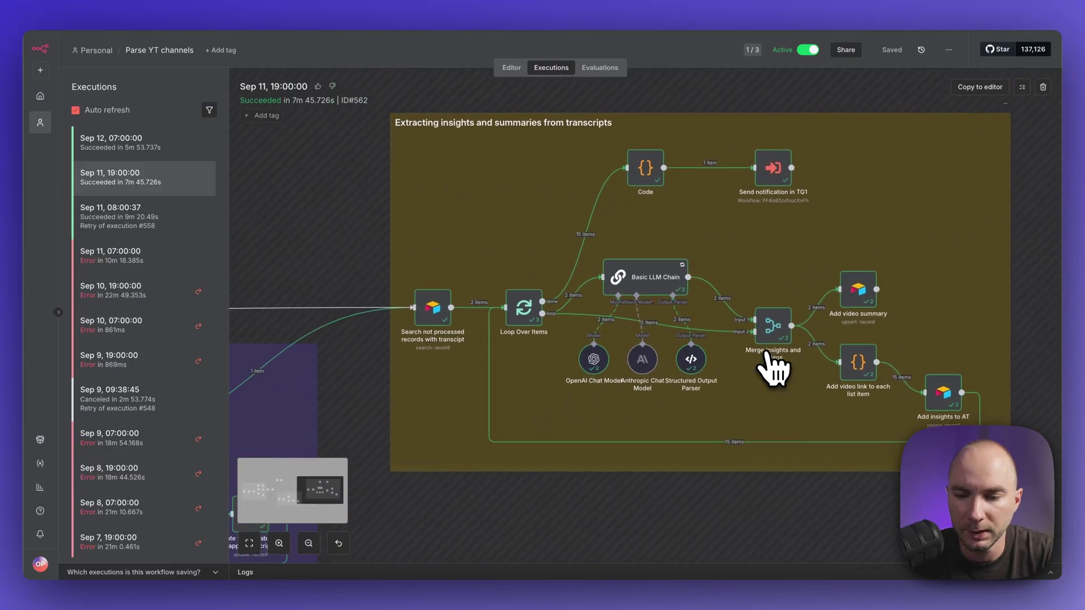
pyautogui.hscroll(3, 774, 370)
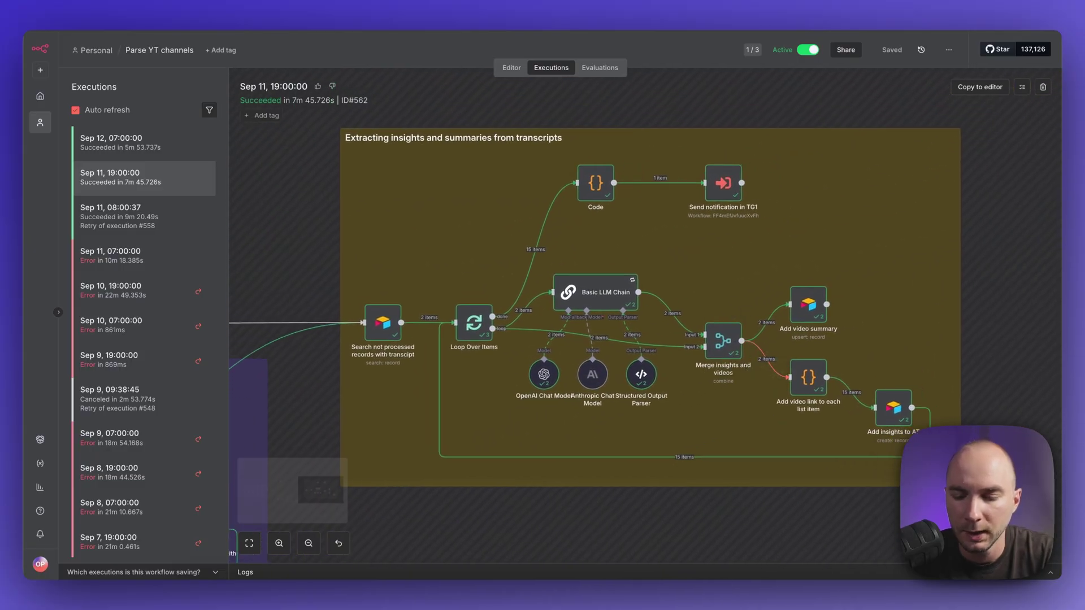
pyautogui.doubleClick(386, 323)
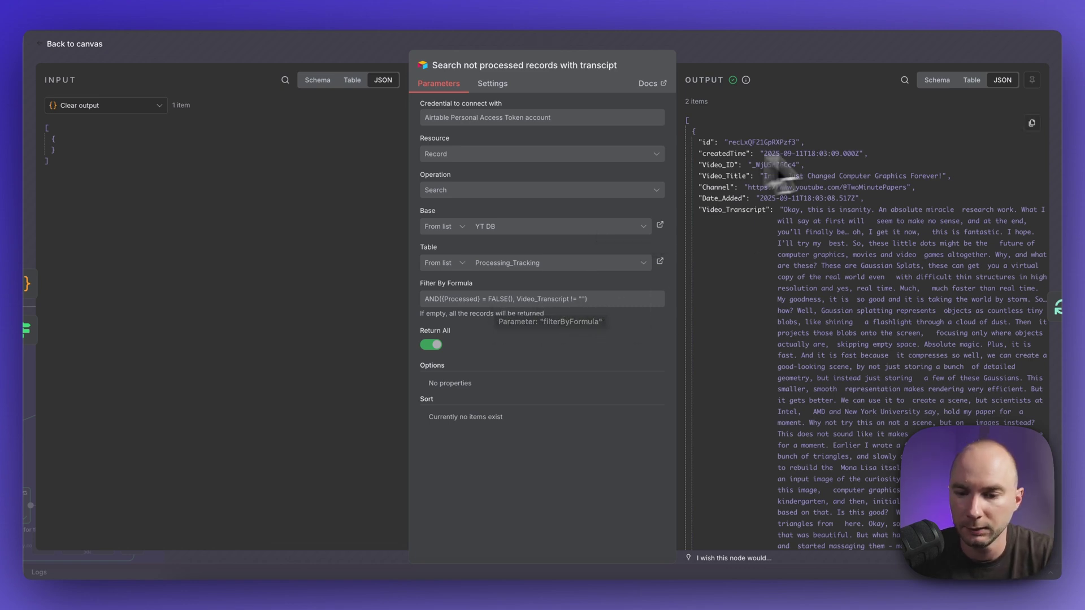
pyautogui.press('Escape')
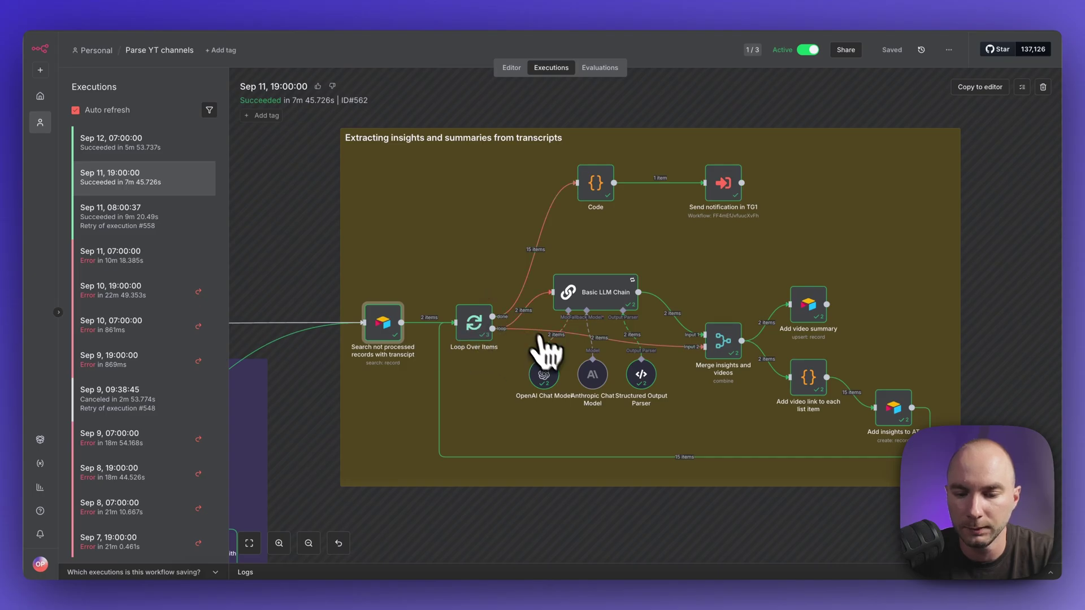
# - Expand the Basic LLM Chain node's prompt expression and copy the phrase "You are an AI and technology research analyst"
pyautogui.doubleClick(613, 309)
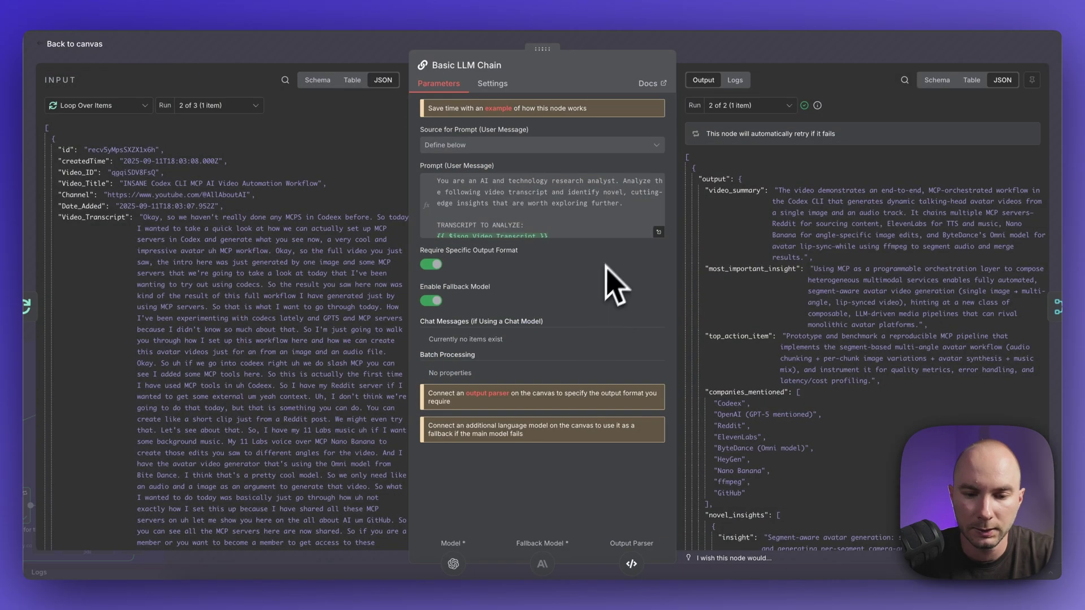
pyautogui.click(581, 211)
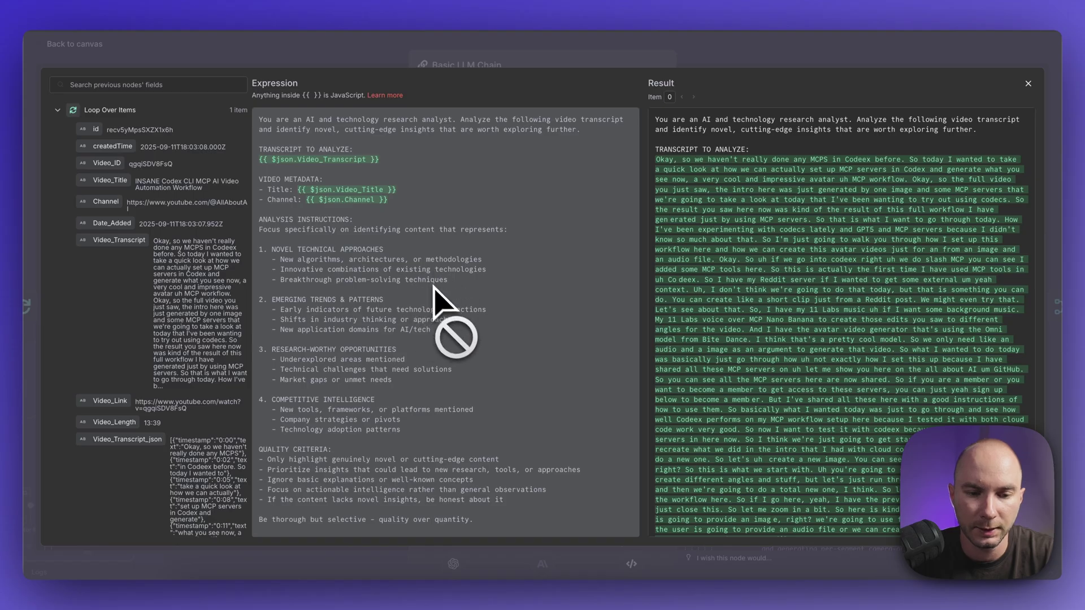
pyautogui.moveTo(260, 120); pyautogui.dragTo(454, 122)
pyautogui.press('super+c')
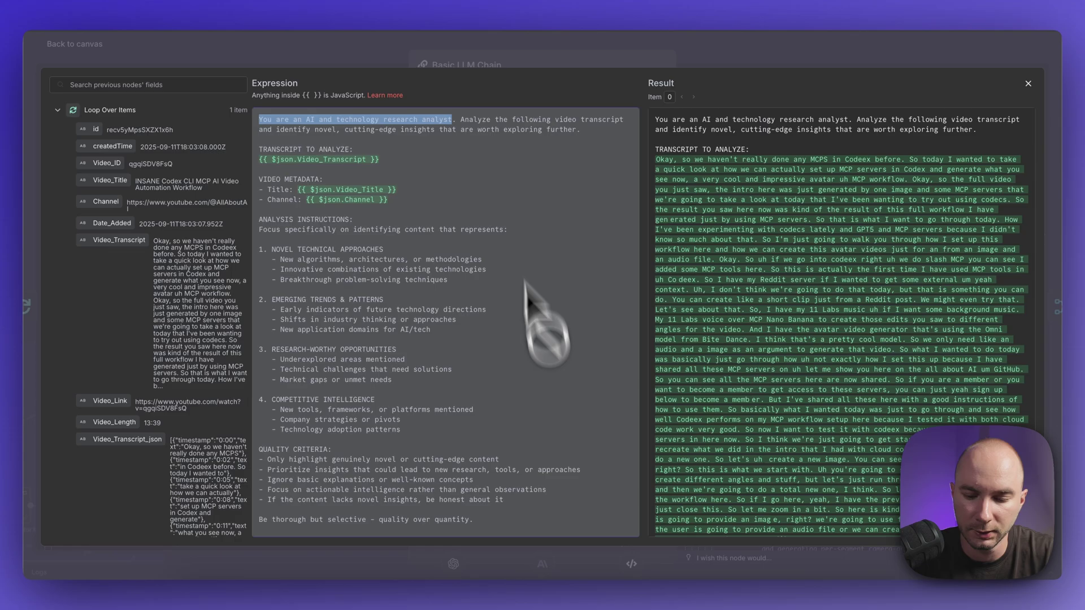
# - Switch to Claude, find the copied phrase in the N8n Content Analysis Workflow chat, review the prompt request, and return to n8n
pyautogui.click(821, 591)
pyautogui.press('super+f')
pyautogui.press('super+v')
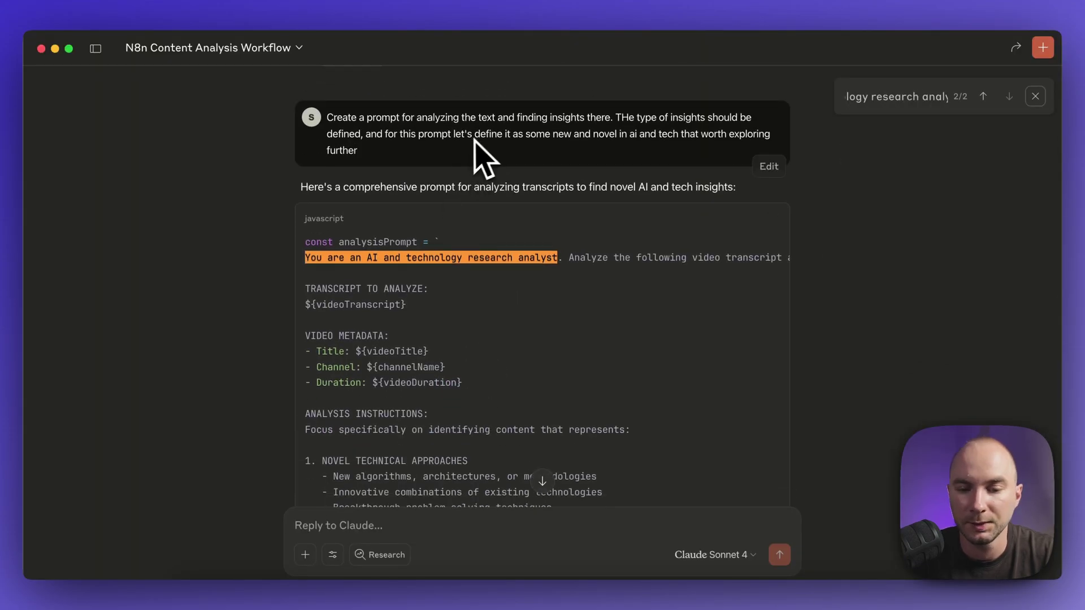
pyautogui.scroll(-3, 485, 161)
pyautogui.scroll(3, 478, 187)
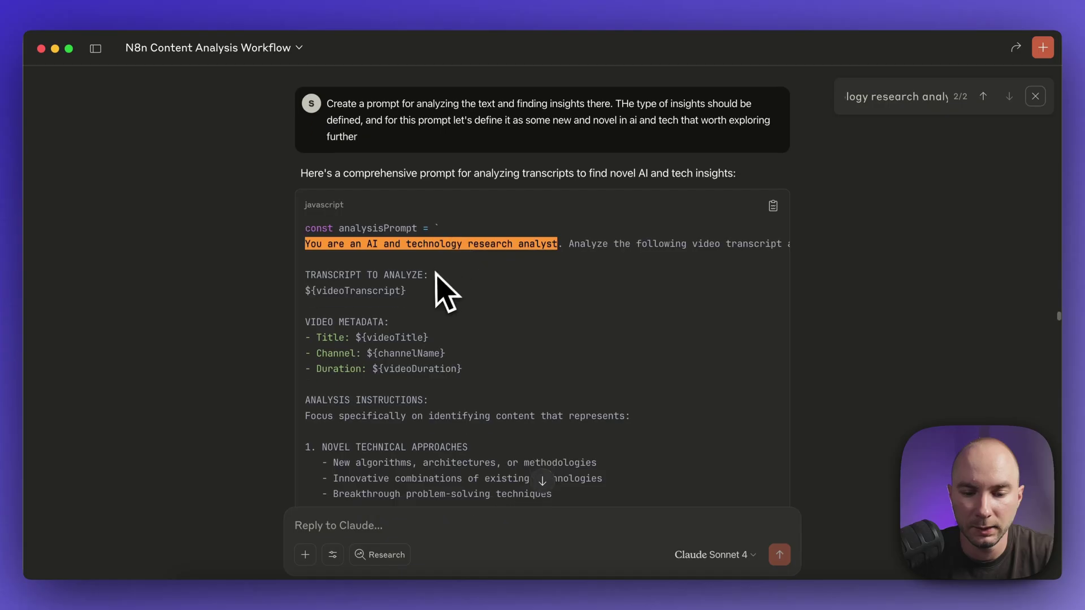
pyautogui.scroll(-3, 440, 283)
pyautogui.press('super+Tab')
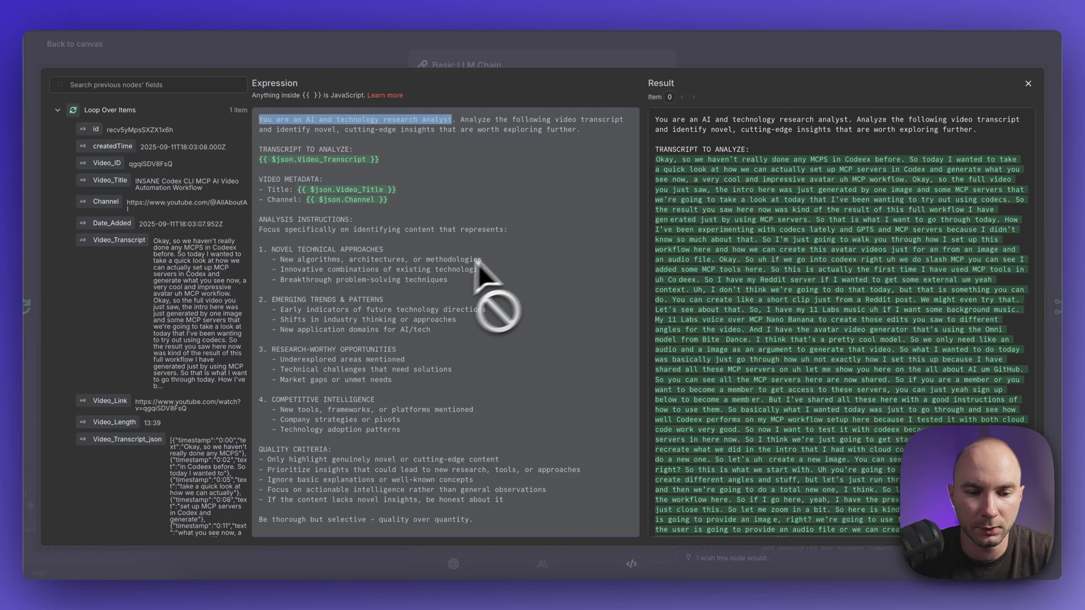
# - Review the prompt's transcript, video metadata, analysis instructions and quality criteria sections along with its rendered result, and close the expression editor
pyautogui.moveTo(281, 149); pyautogui.dragTo(376, 150)
pyautogui.moveTo(284, 178); pyautogui.dragTo(321, 189)
pyautogui.moveTo(281, 219); pyautogui.dragTo(350, 219)
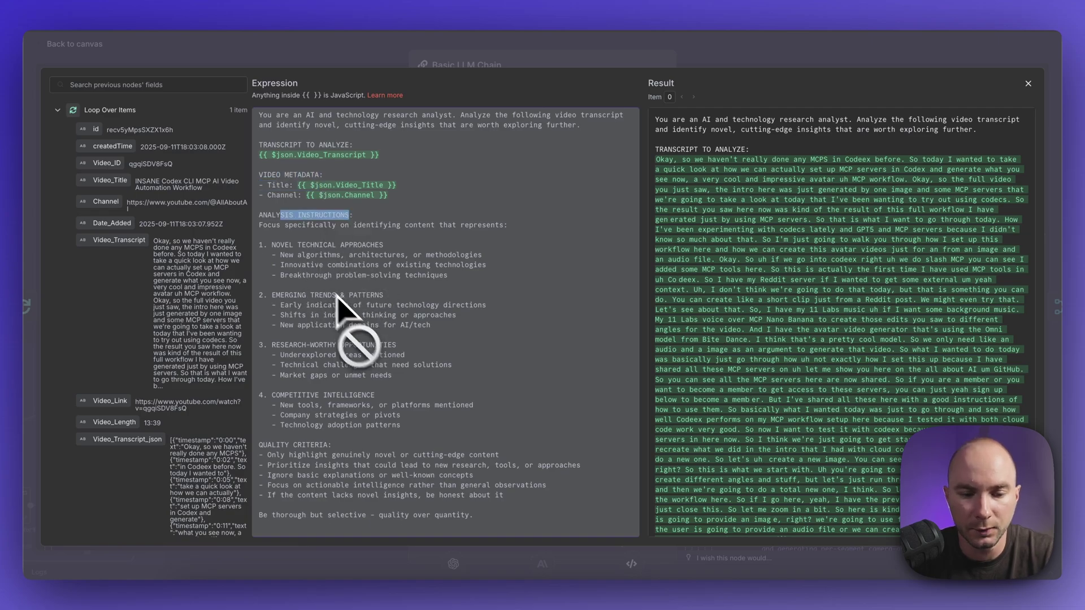
pyautogui.moveTo(281, 245); pyautogui.dragTo(363, 365)
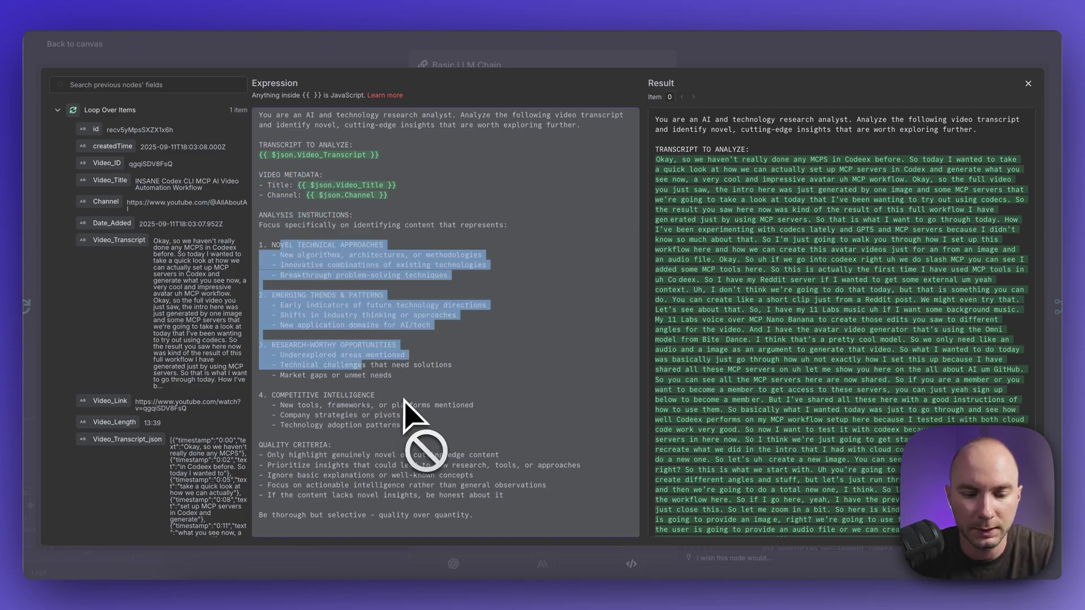
pyautogui.moveTo(281, 445); pyautogui.dragTo(802, 324)
pyautogui.scroll(-20, 803, 326)
pyautogui.scroll(-5, 802, 323)
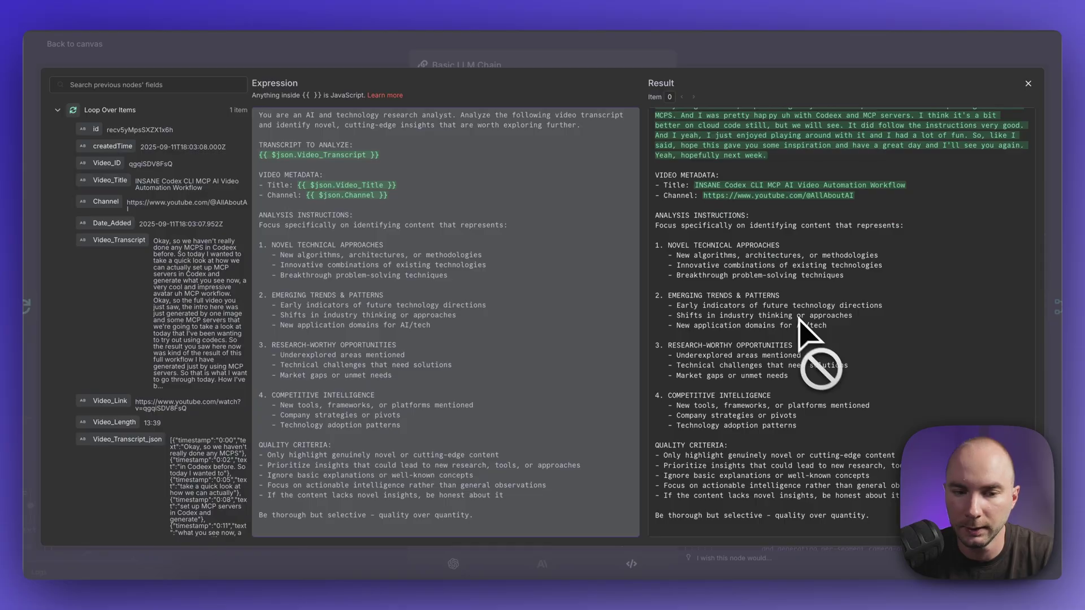
pyautogui.press('Escape')
# - Inspect the OpenAI Chat Model's model, reasoning effort and timeout settings, and return to the canvas
pyautogui.click(454, 564)
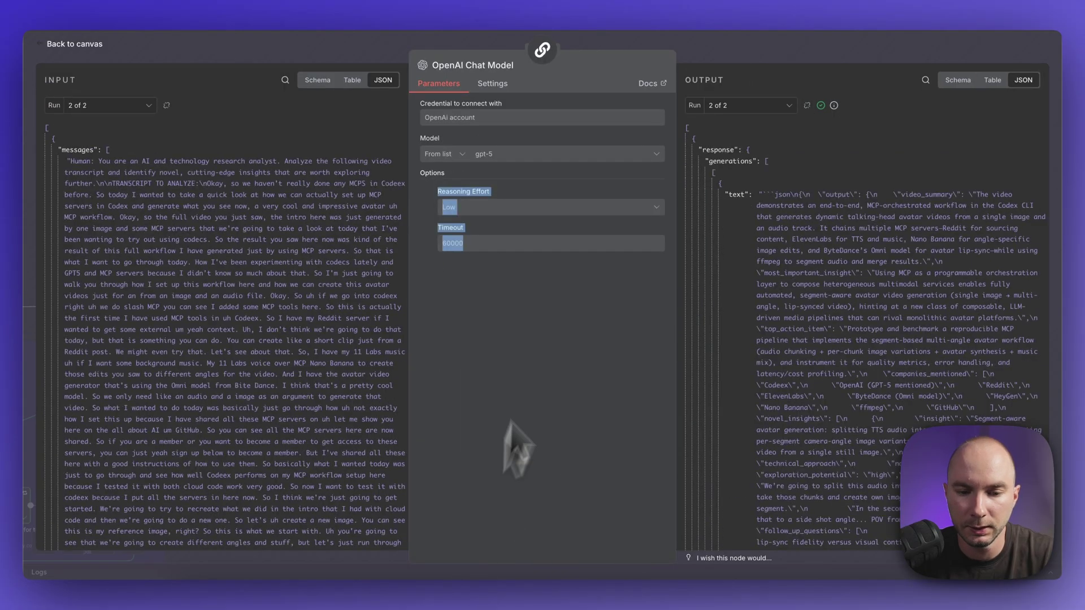
pyautogui.click(517, 292)
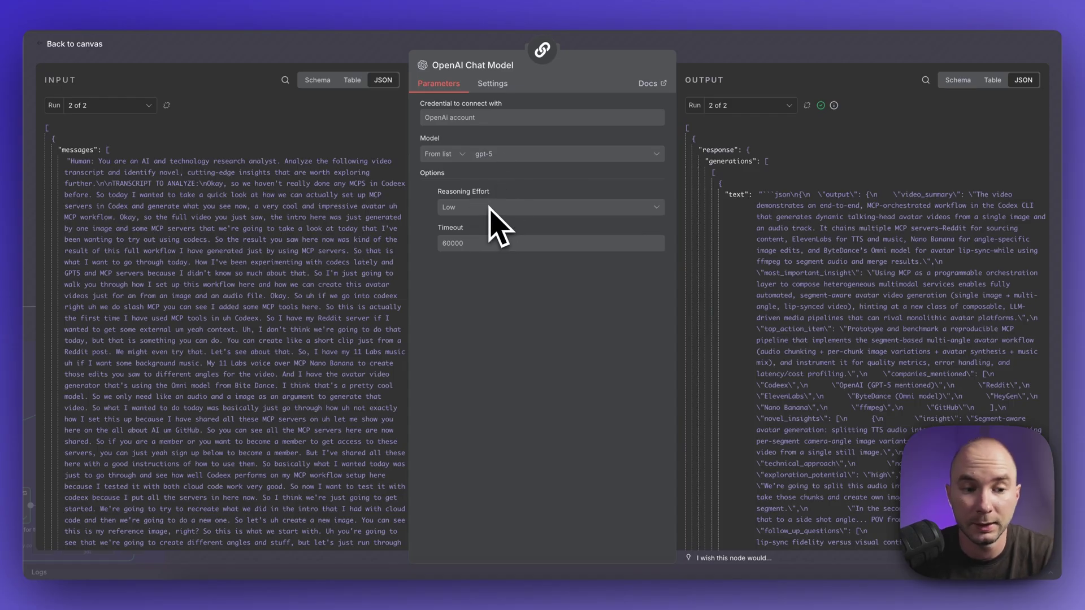
pyautogui.click(85, 45)
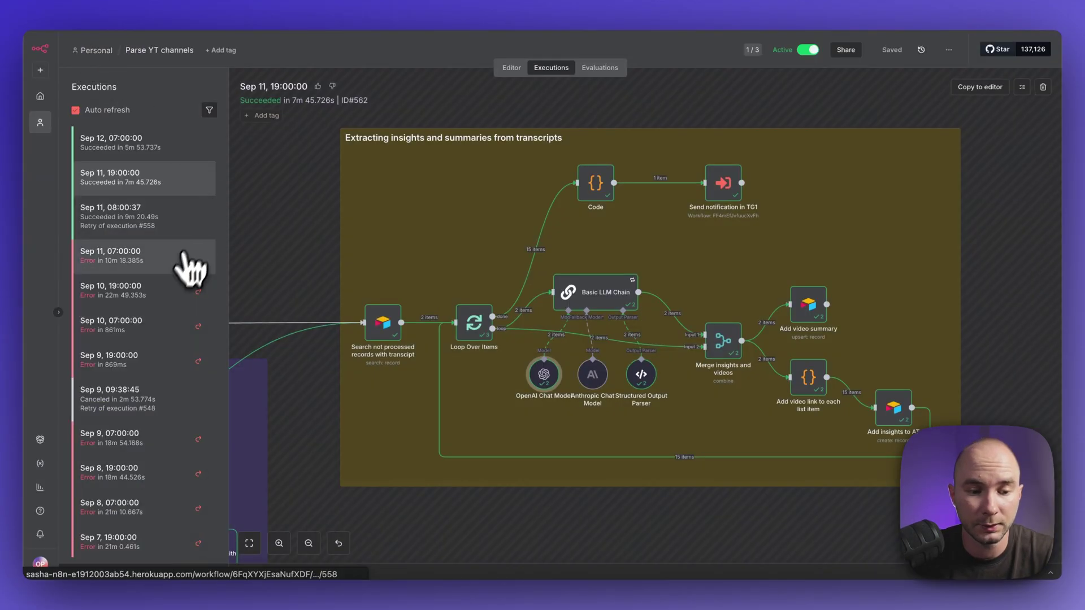
# - View the failed Sep 8, 19:00:00 execution to examine where it stopped, and reopen the Sep 11, 19:00:00 execution
pyautogui.scroll(-3, 153, 299)
pyautogui.click(167, 287)
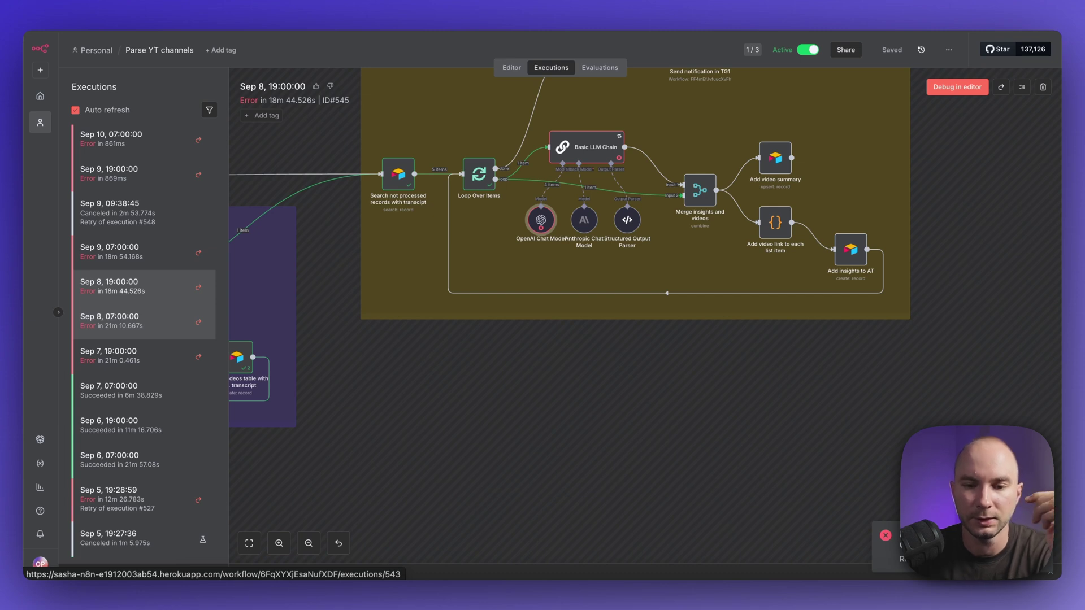
pyautogui.click(751, 3)
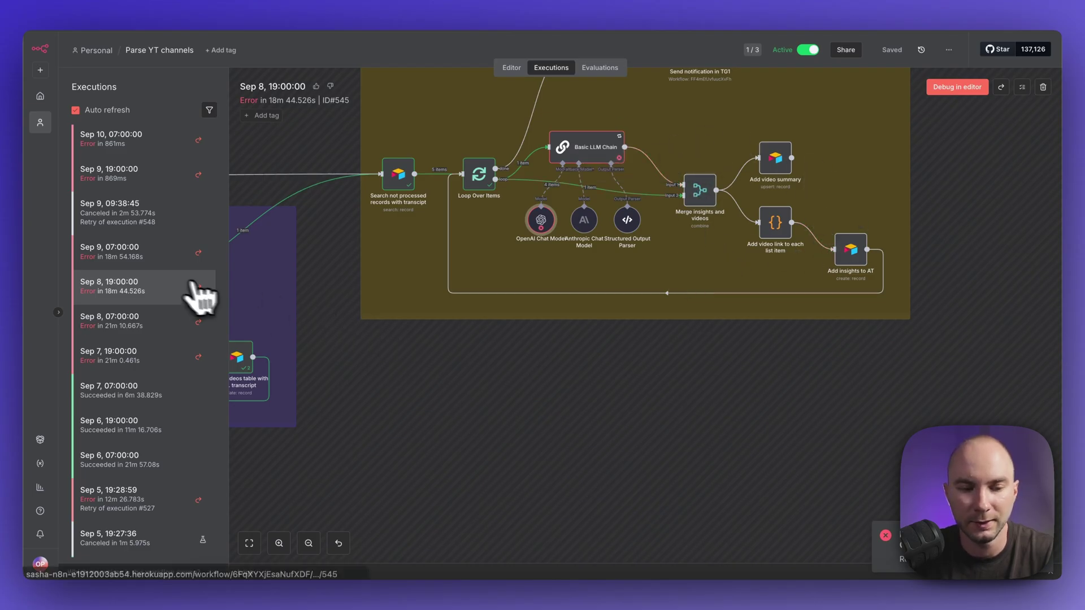
pyautogui.scroll(4, 182, 291)
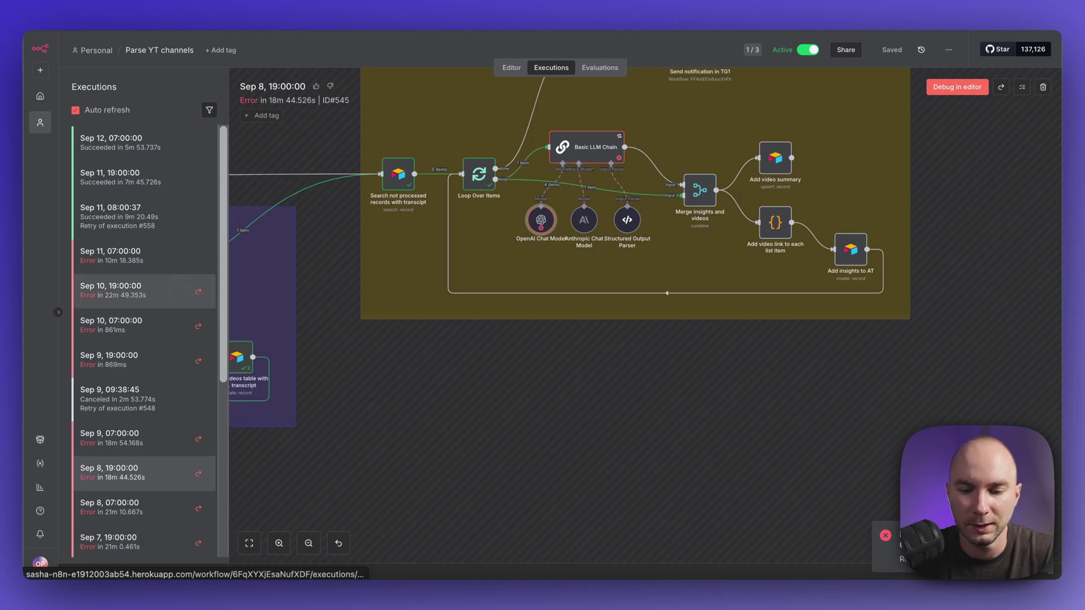
pyautogui.click(165, 187)
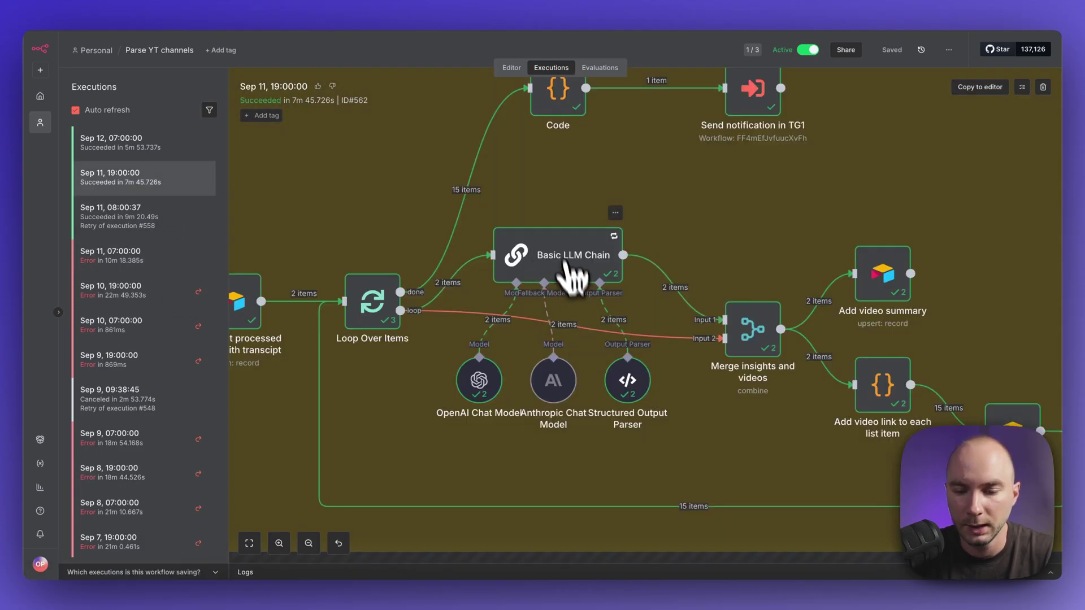
# - Open the Structured Output Parser node, view the Recall.ai video's insight cards in the web app, and return to n8n
pyautogui.doubleClick(633, 380)
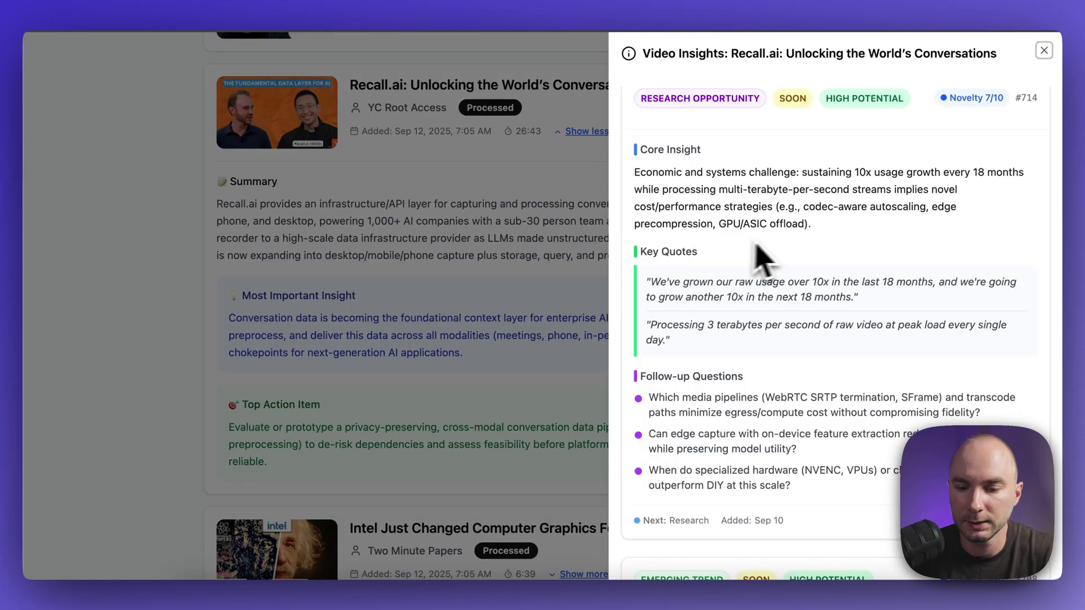
pyautogui.scroll(-20, 848, 347)
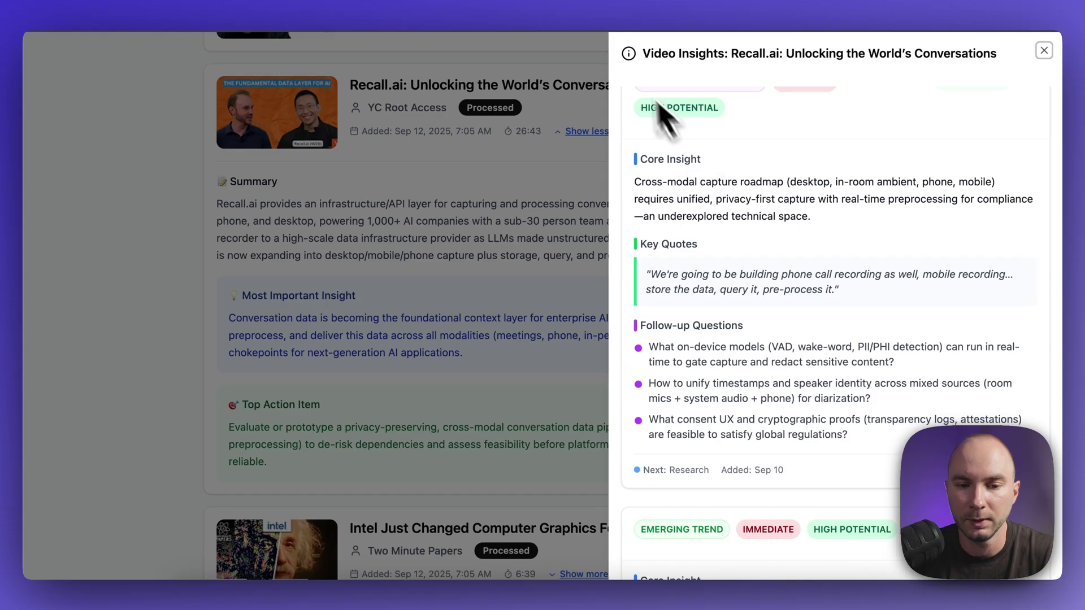
pyautogui.click(466, 1)
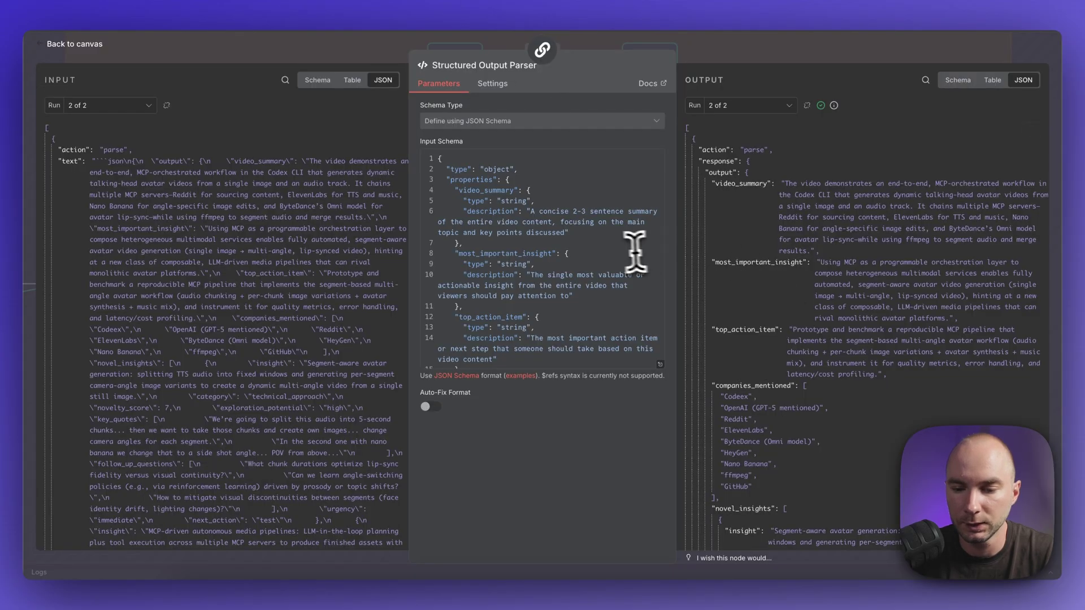
# - Review the Structured Output Parser's JSON input schema and select the description text of the video_summary field
pyautogui.scroll(-3, 532, 272)
pyautogui.scroll(3, 529, 277)
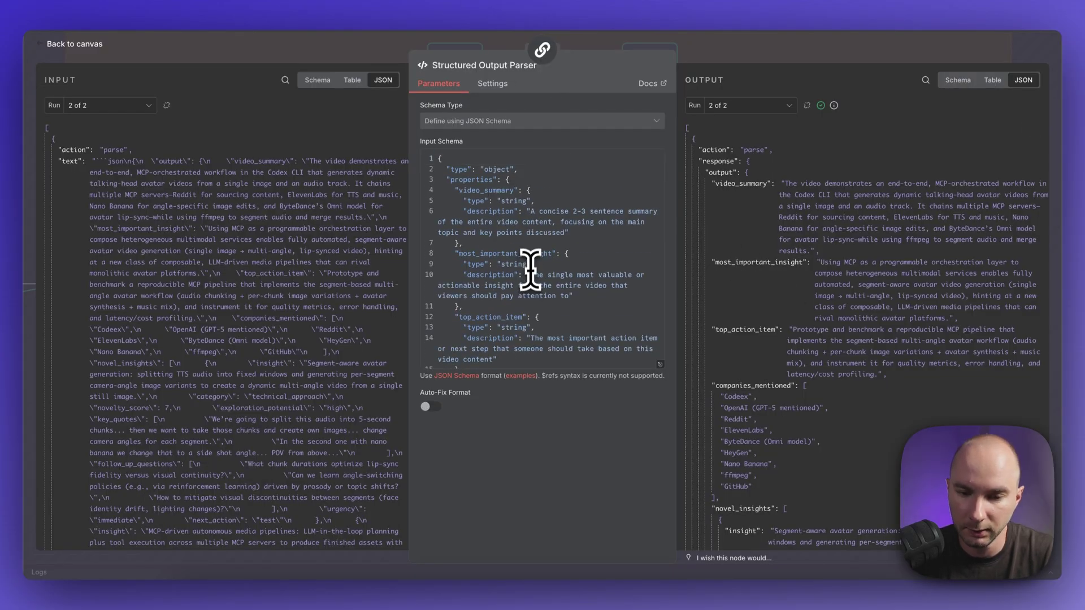
pyautogui.moveTo(531, 211); pyautogui.dragTo(566, 233)
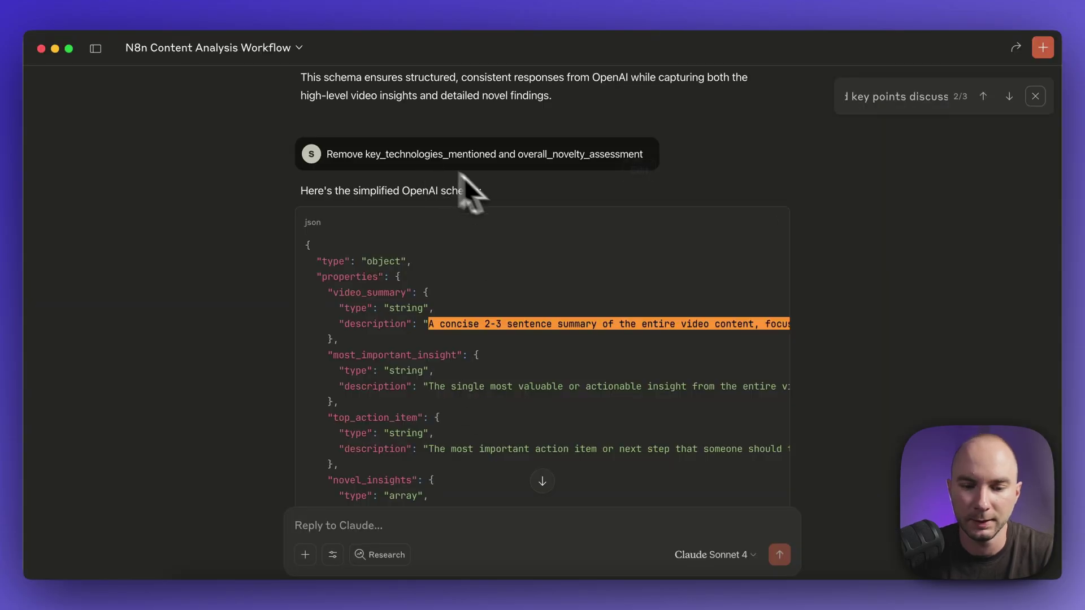
# - Examine the Claude chat's schema requests and the simplified OpenAI schema, including its novel_insights properties
pyautogui.scroll(10, 507, 195)
pyautogui.scroll(1, 507, 194)
pyautogui.hscroll(-3, 507, 193)
pyautogui.scroll(-1, 508, 194)
pyautogui.scroll(1, 508, 194)
pyautogui.scroll(-12, 507, 194)
pyautogui.scroll(-10, 508, 194)
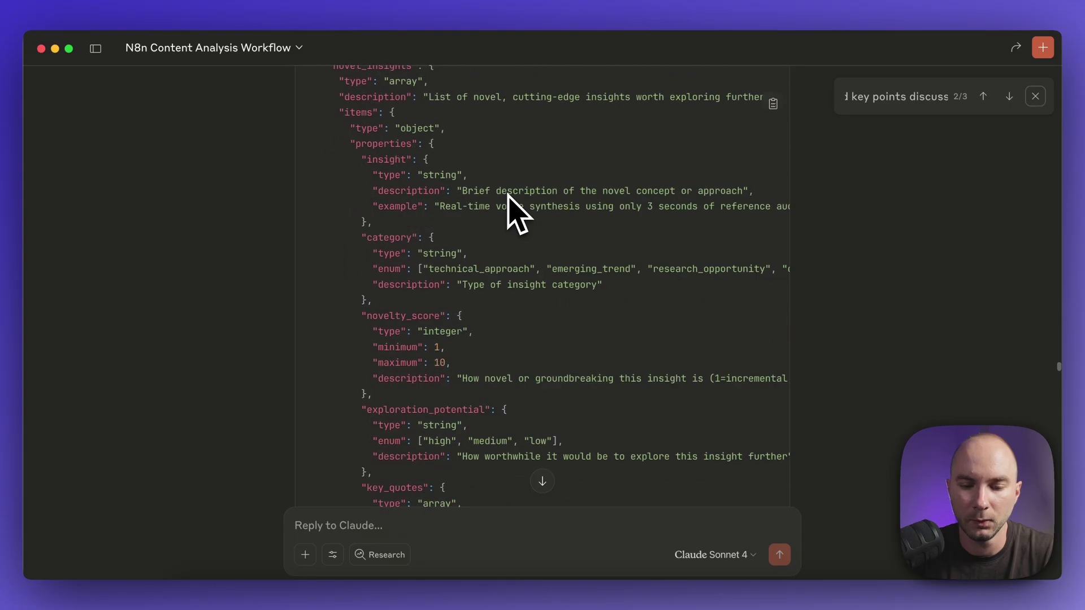
pyautogui.scroll(-10, 508, 194)
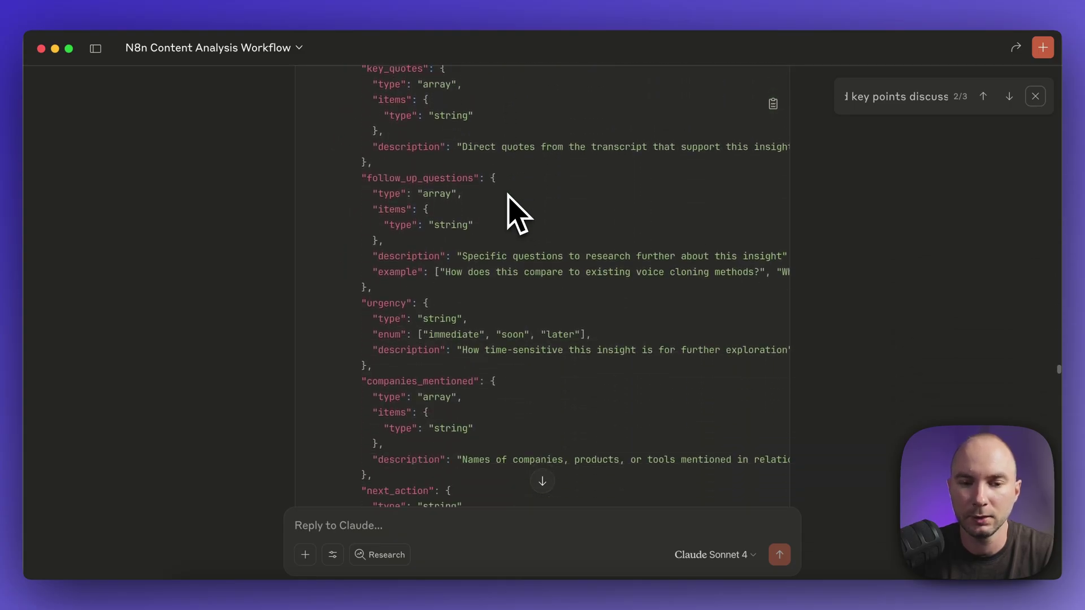
pyautogui.scroll(-2, 514, 210)
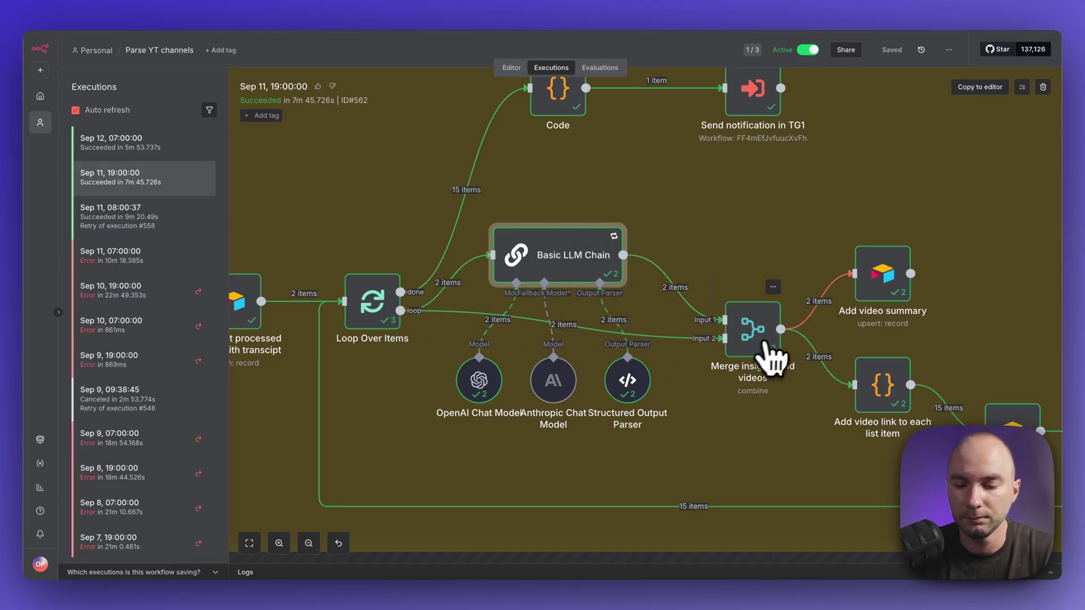
# - Reopen the Basic LLM Chain node to examine the structured insights in its output
pyautogui.hscroll(5, 764, 328)
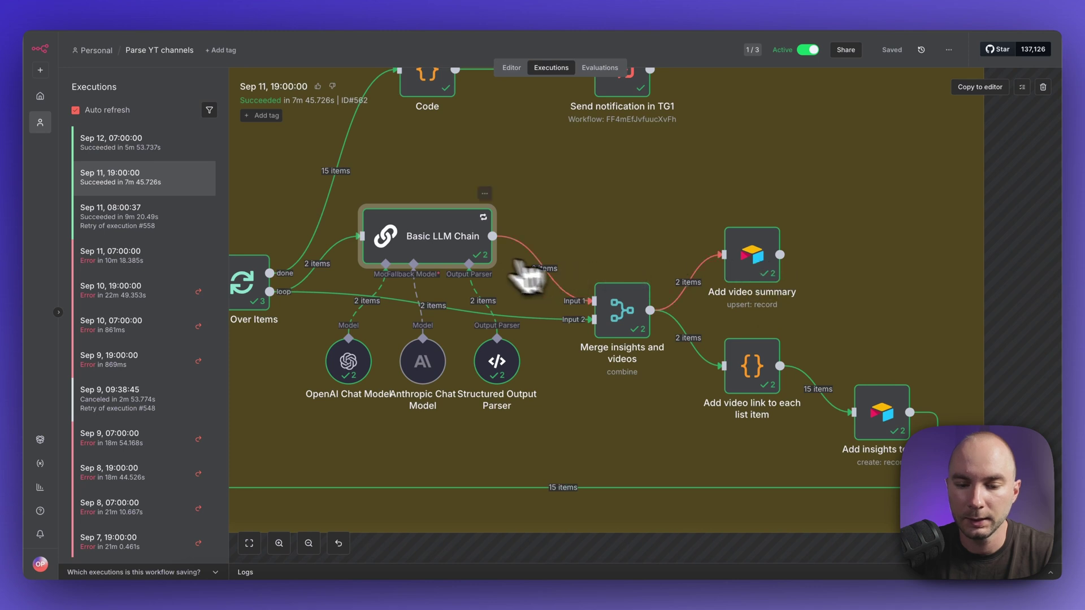
pyautogui.doubleClick(440, 240)
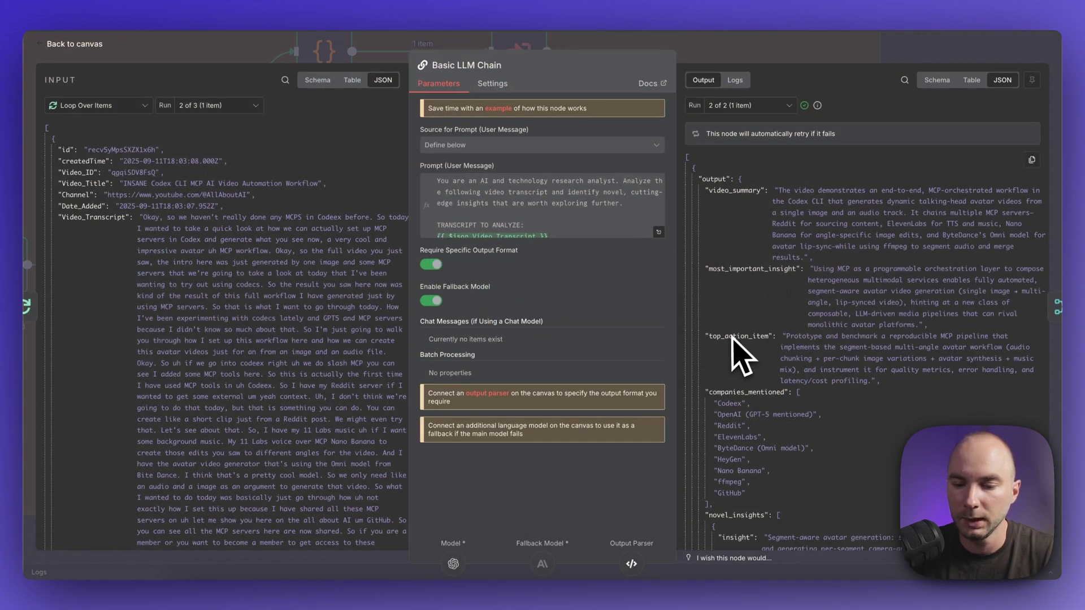
# - Open the Add video summary node, then examine the insight, action item and thumbnail columns of Airtable's Processing_Tracking table
pyautogui.press('Escape')
pyautogui.doubleClick(738, 270)
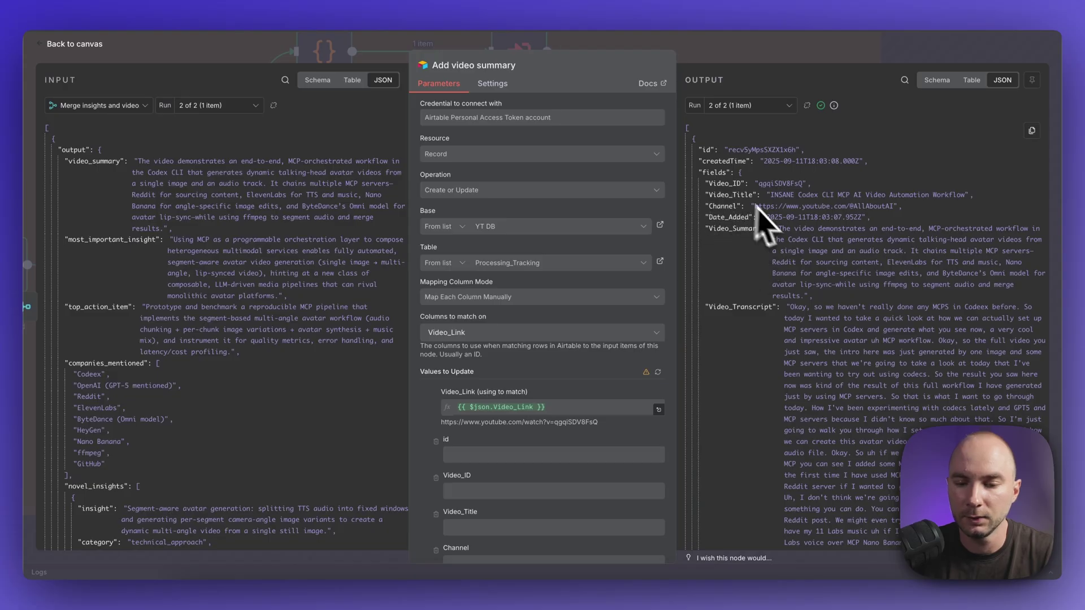
pyautogui.press('Escape')
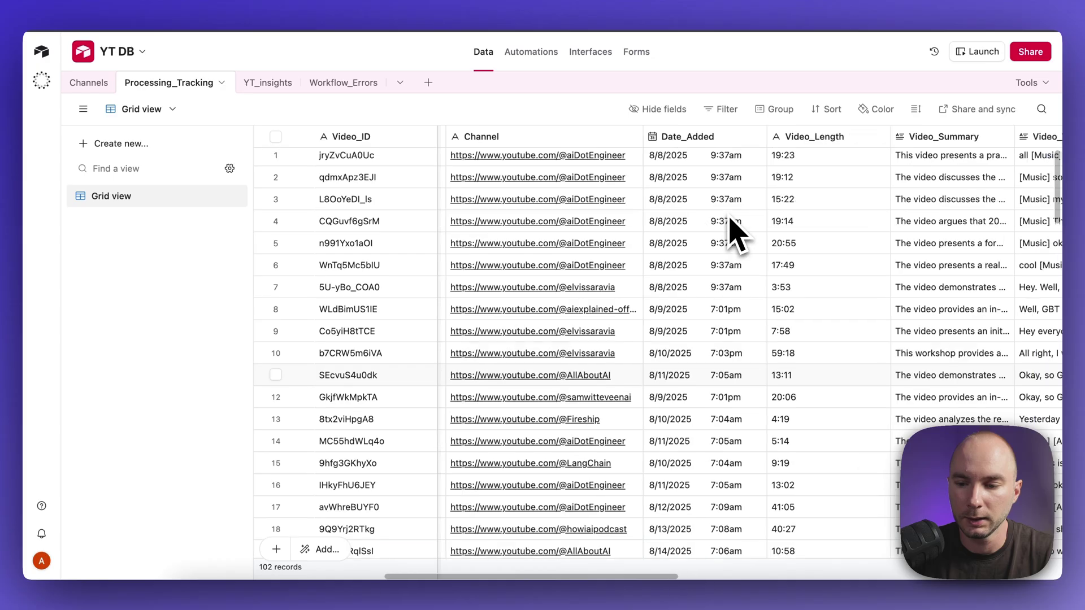
pyautogui.hscroll(10, 727, 230)
pyautogui.hscroll(8, 707, 226)
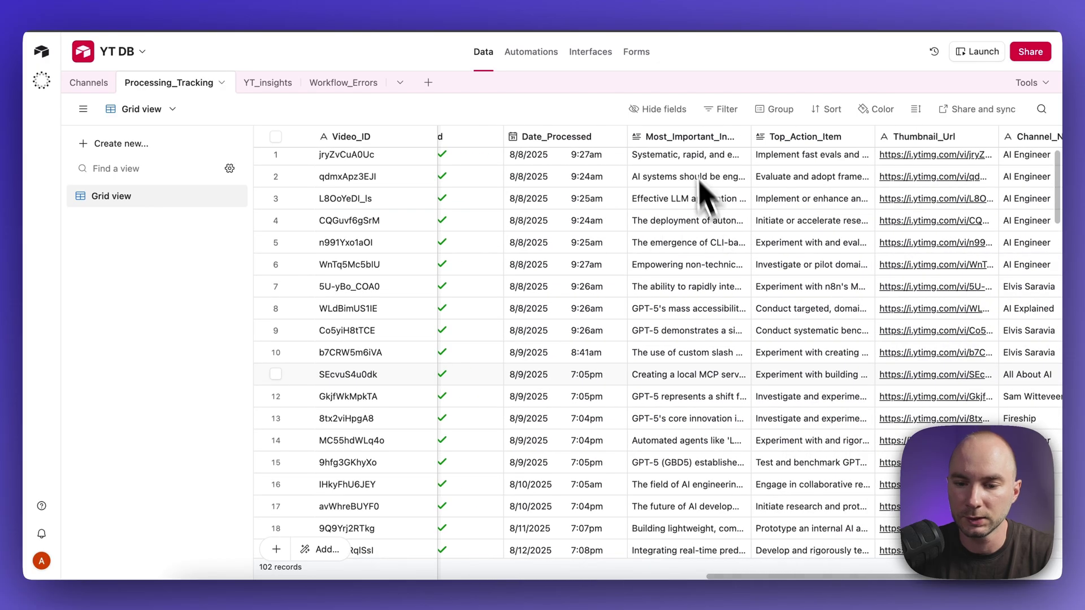
pyautogui.hscroll(2, 781, 176)
pyautogui.hscroll(-1, 695, 219)
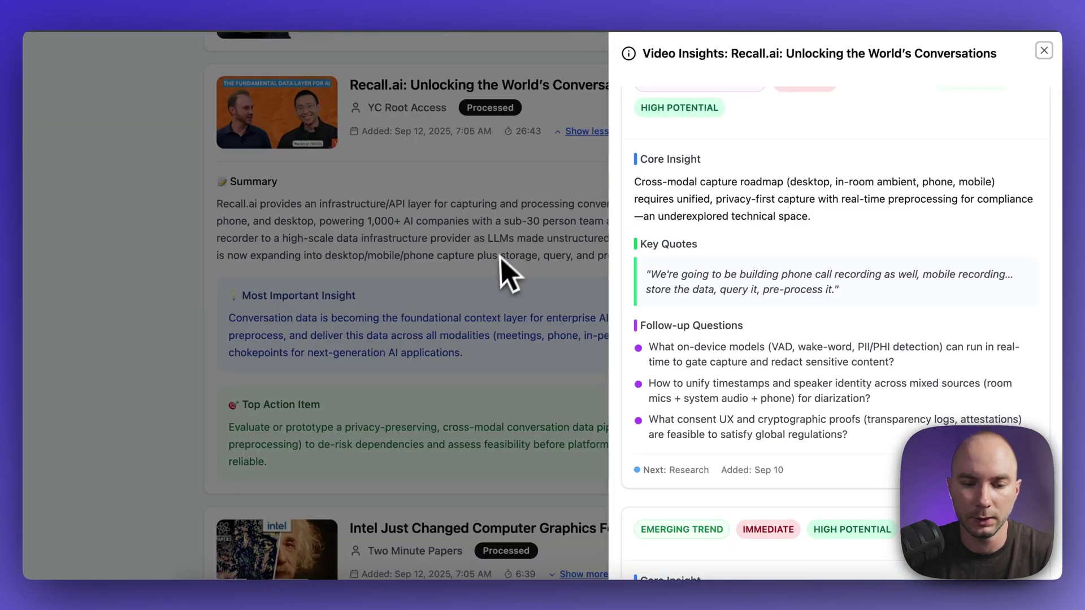
# - In the video feed web app, close the Recall.ai insights, collapse its summary and expand the Intel computer graphics video's summary
pyautogui.click(525, 278)
pyautogui.scroll(-1, 464, 317)
pyautogui.scroll(1, 400, 242)
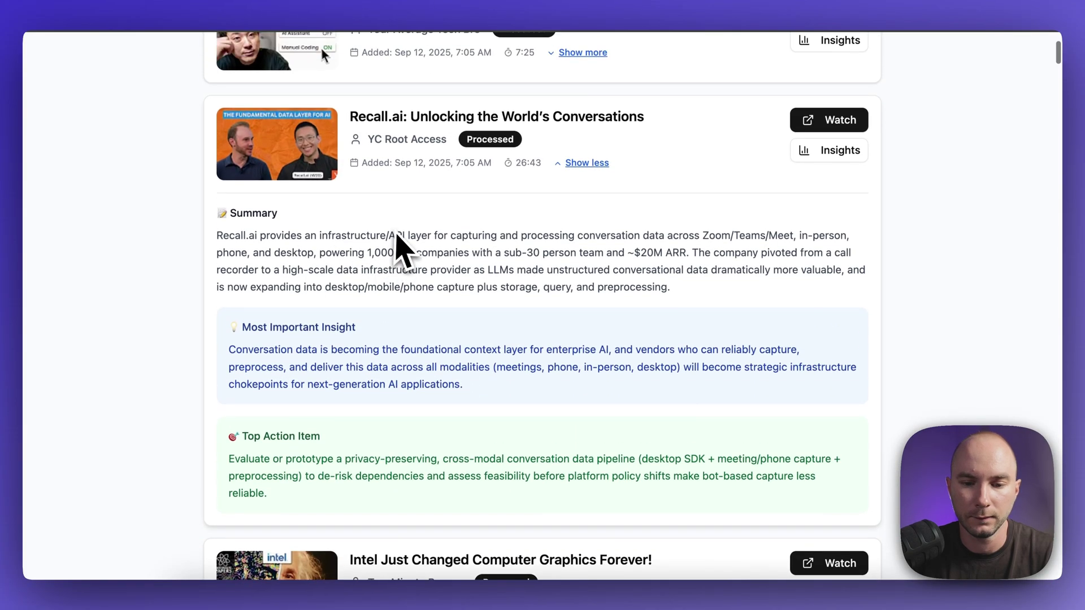
pyautogui.click(590, 165)
pyautogui.scroll(-1, 590, 226)
pyautogui.click(588, 233)
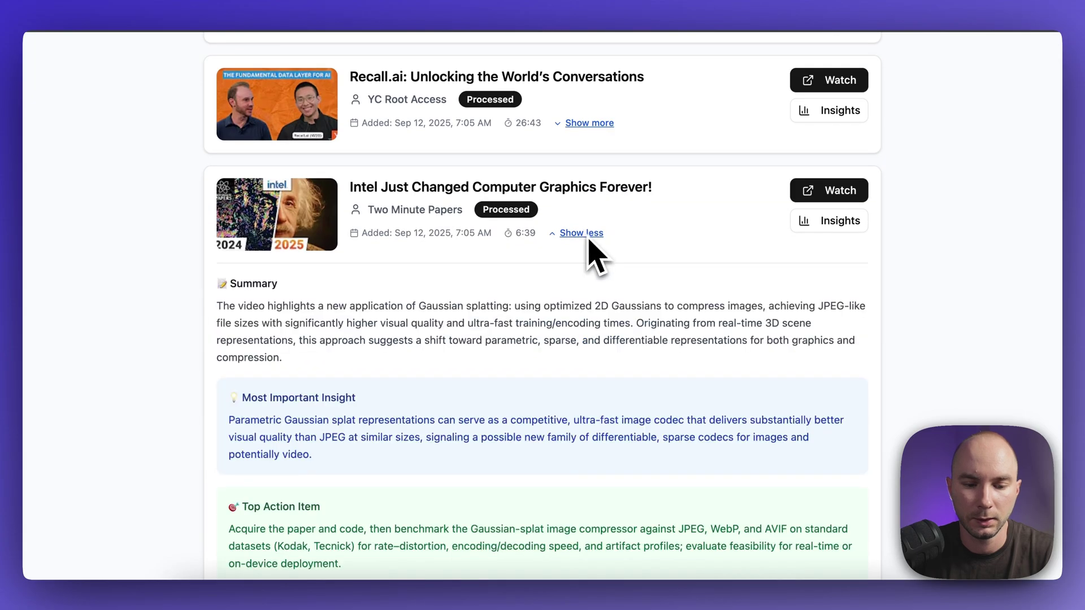
pyautogui.scroll(-2, 448, 351)
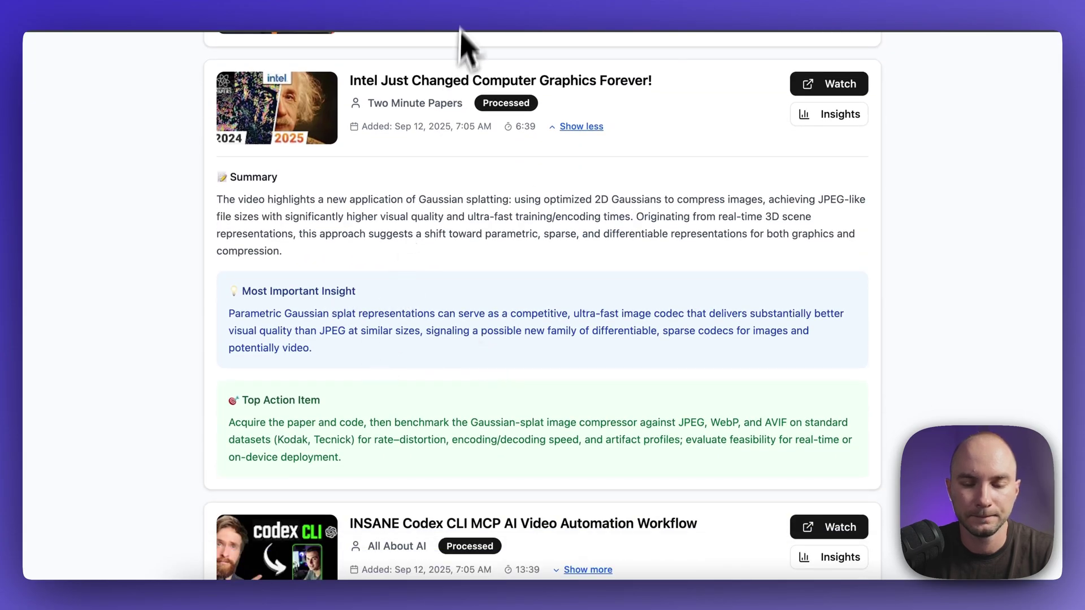
# - Return to n8n and inspect the JavaScript in the Add video link to each list item node
pyautogui.click(456, 9)
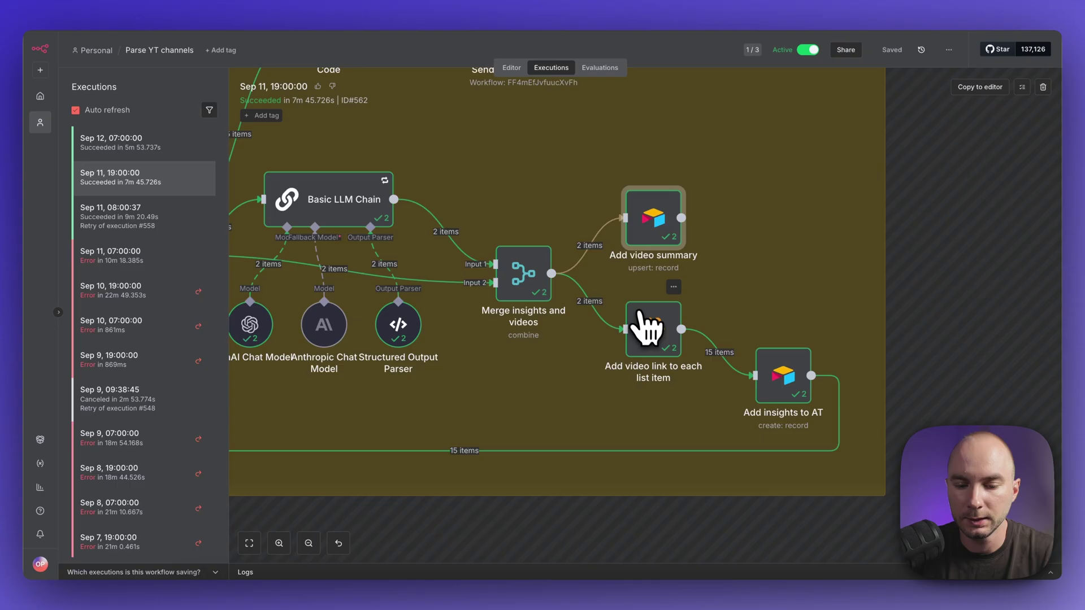
pyautogui.click(654, 340)
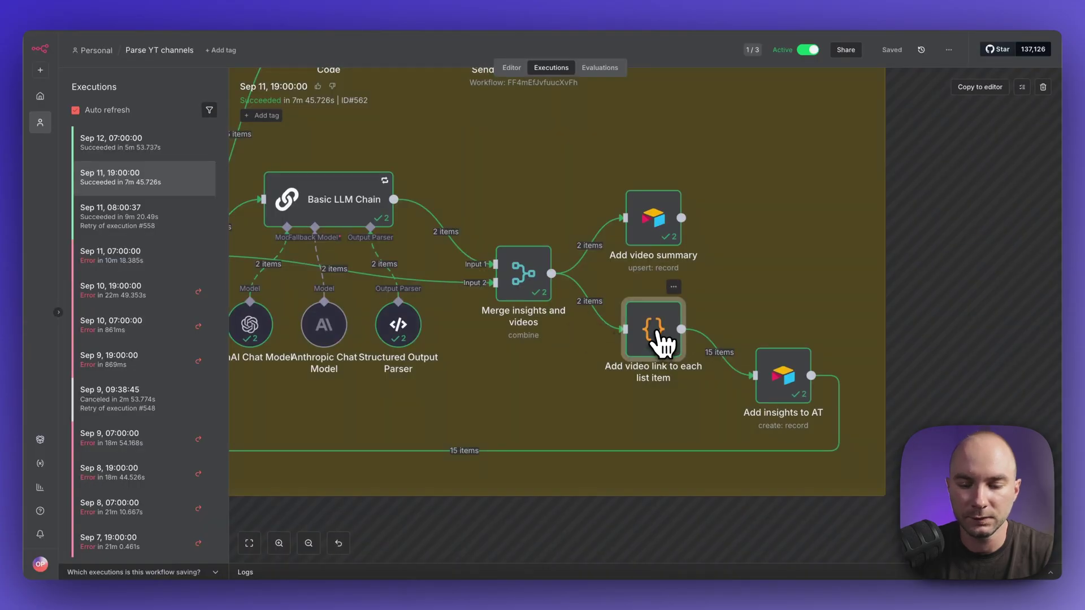
pyautogui.doubleClick(654, 339)
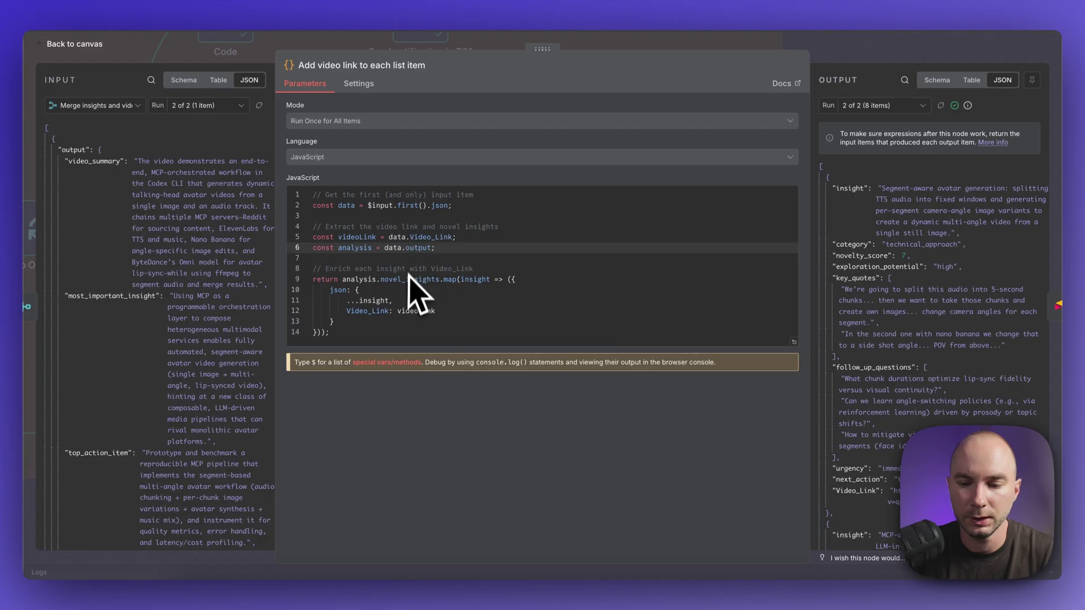
pyautogui.press('Escape')
# - Open the Add insights to AT node and review its column mappings for the YT_insights table
pyautogui.doubleClick(785, 385)
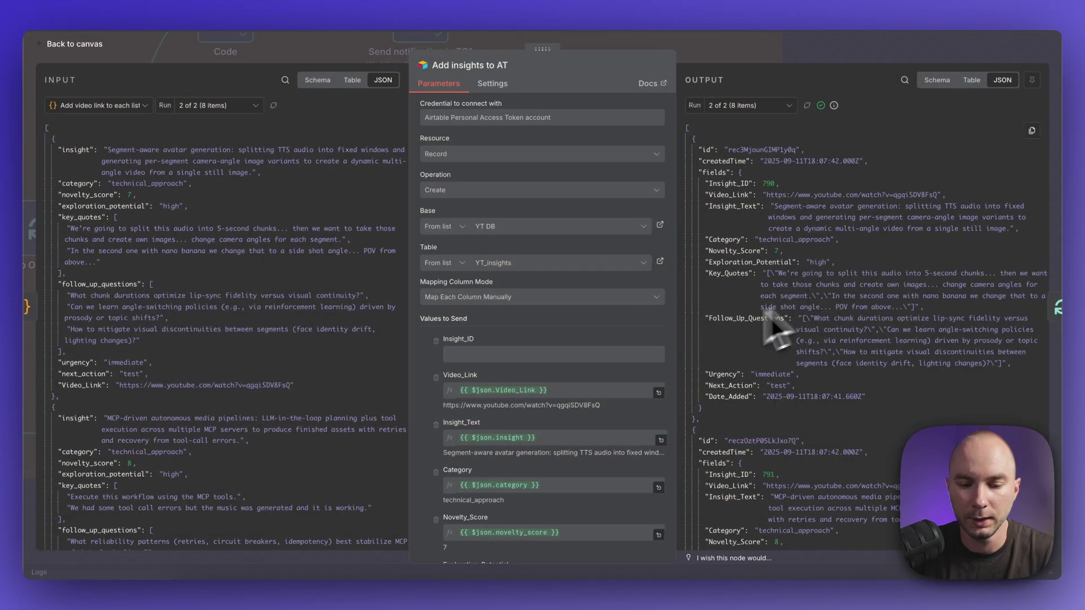
pyautogui.scroll(-4, 658, 364)
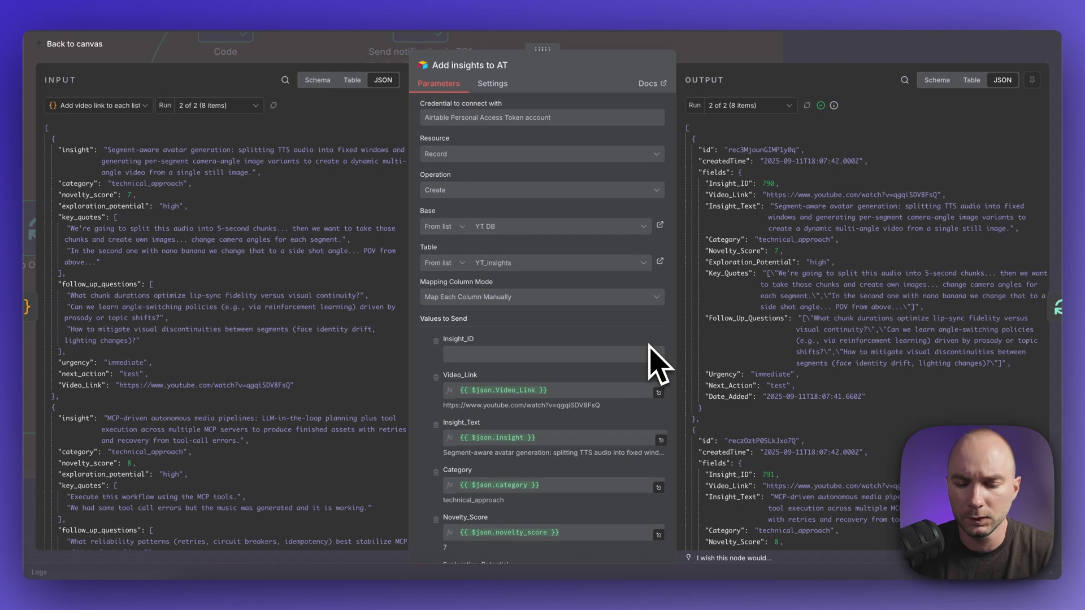
pyautogui.scroll(-4, 654, 363)
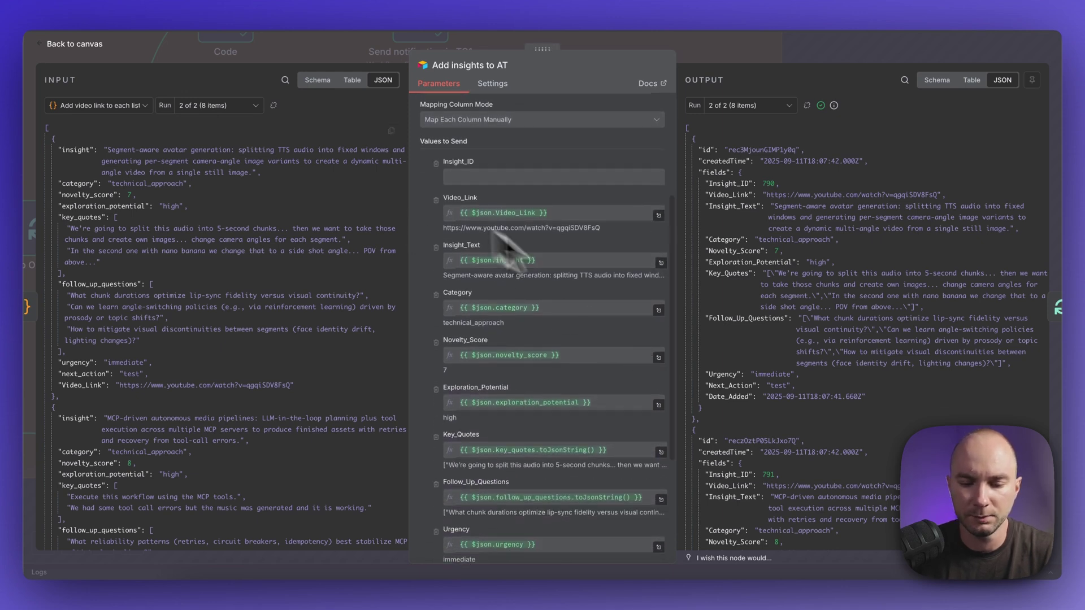
pyautogui.scroll(-2, 622, 402)
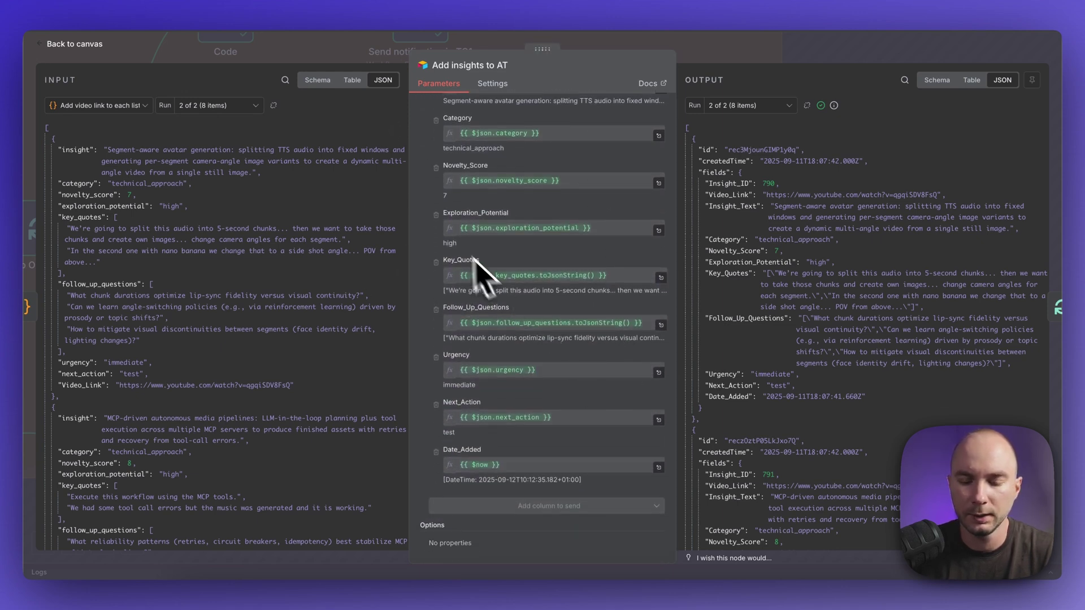
pyautogui.press('Escape')
# - Browse the records of the YT_insights table in Airtable and return to the n8n workflow
pyautogui.click(187, 8)
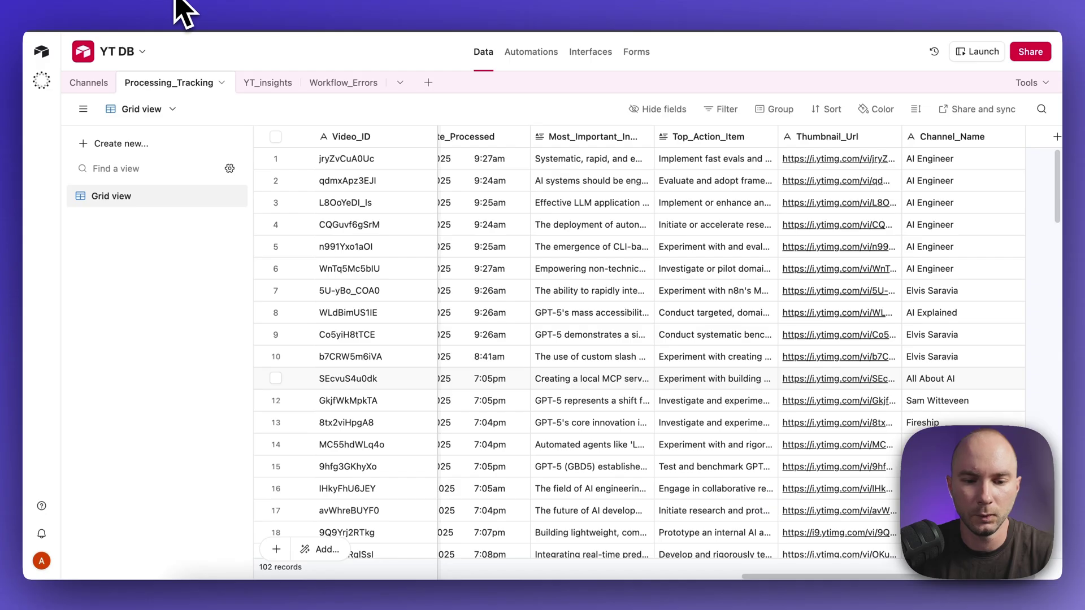
pyautogui.click(264, 82)
pyautogui.hscroll(-10, 620, 281)
pyautogui.scroll(8, 622, 279)
pyautogui.scroll(-20, 621, 281)
pyautogui.hotkey('ctrl', 'Tab')
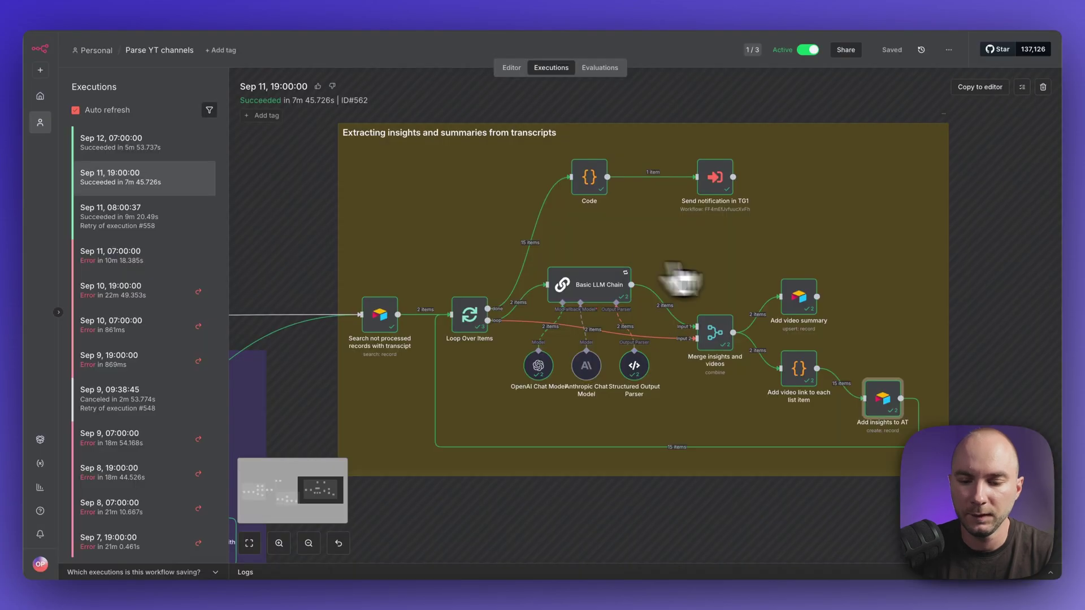
# - Check the Send notification in TG1 node, then highlight the total insights and average novelty score in Telegram's Parse YT channels update
pyautogui.scroll(3, 599, 260)
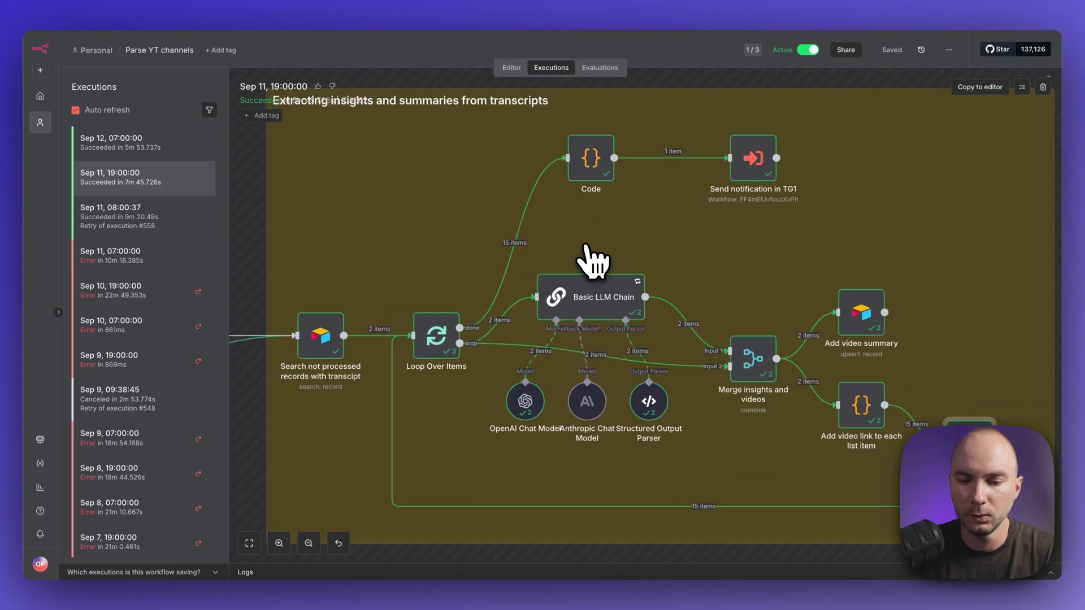
pyautogui.doubleClick(754, 165)
pyautogui.press('Escape')
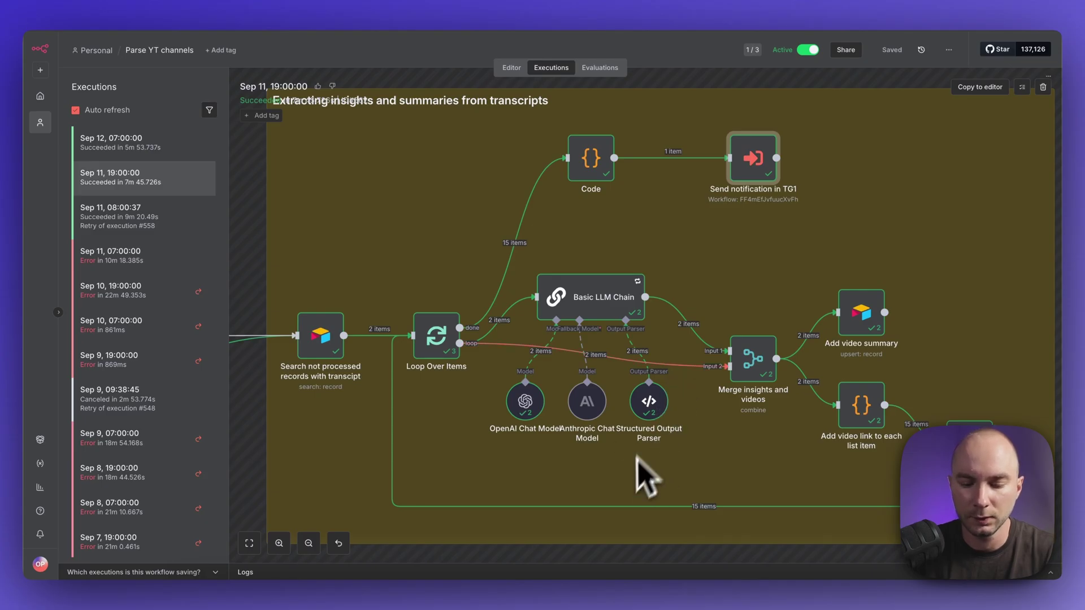
pyautogui.press('super+Tab')
pyautogui.moveTo(340, 300); pyautogui.dragTo(408, 299)
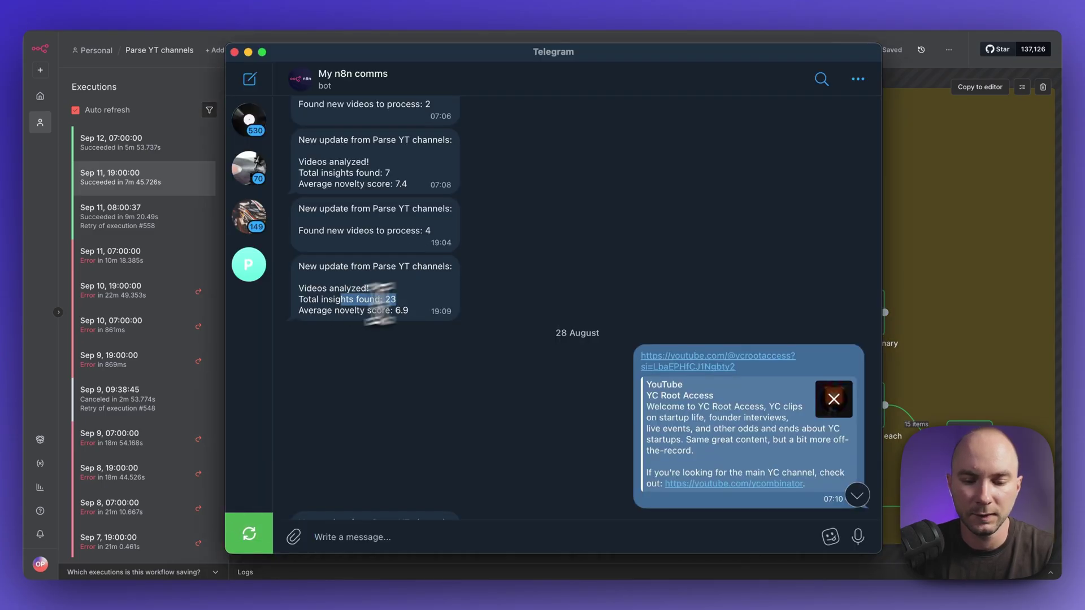
pyautogui.moveTo(335, 310); pyautogui.dragTo(426, 314)
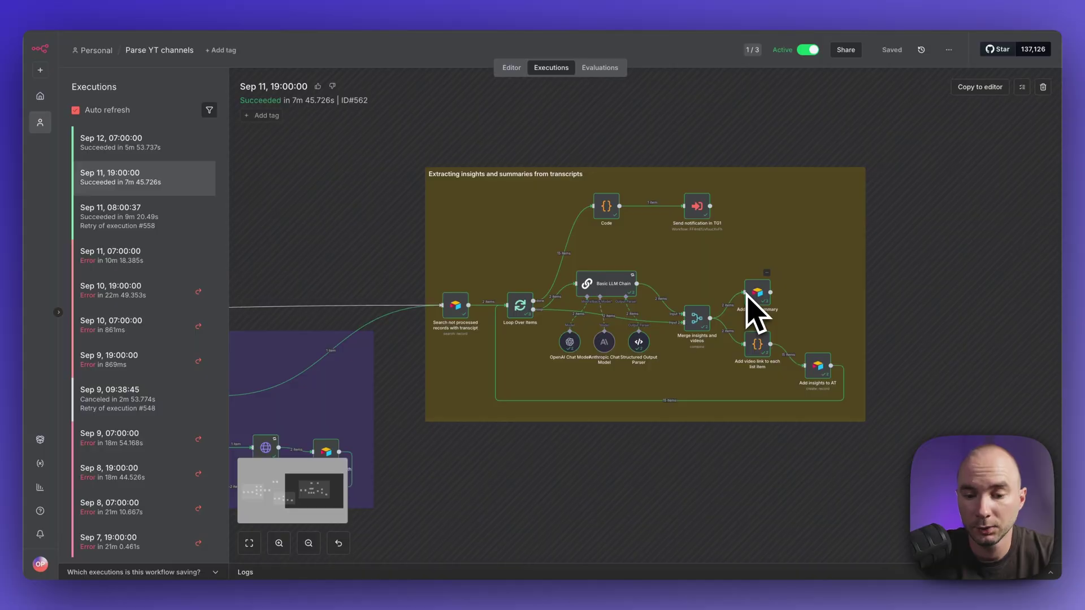
# - Switch to the video feed web app and expand the summary of "Why I'm using less AI in my day to day coding workflow"
pyautogui.hscroll(-2, 747, 291)
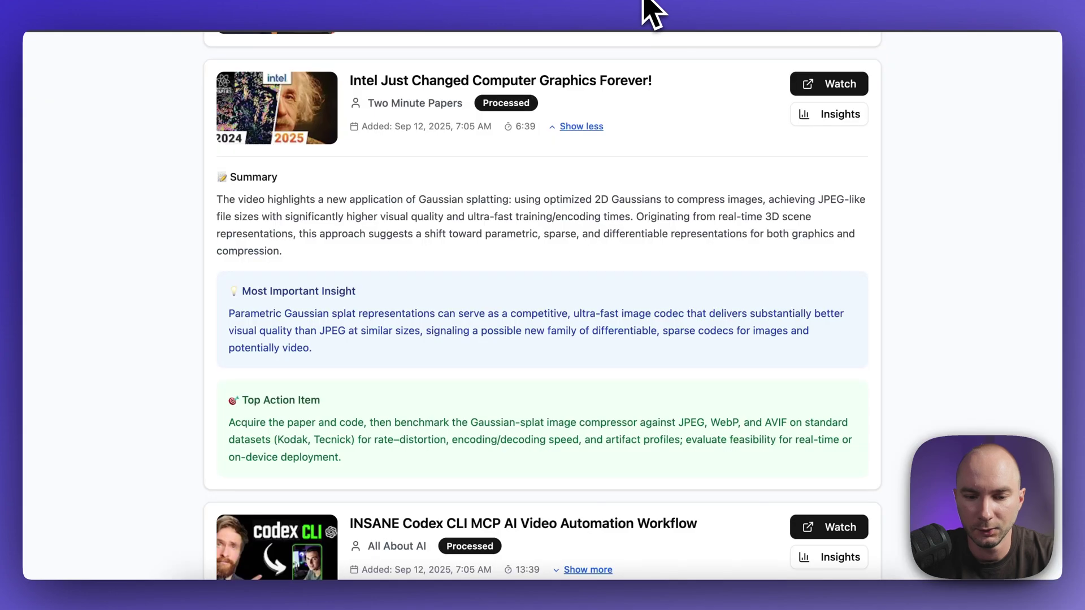
pyautogui.scroll(5, 590, 232)
pyautogui.click(587, 223)
pyautogui.scroll(-2, 565, 291)
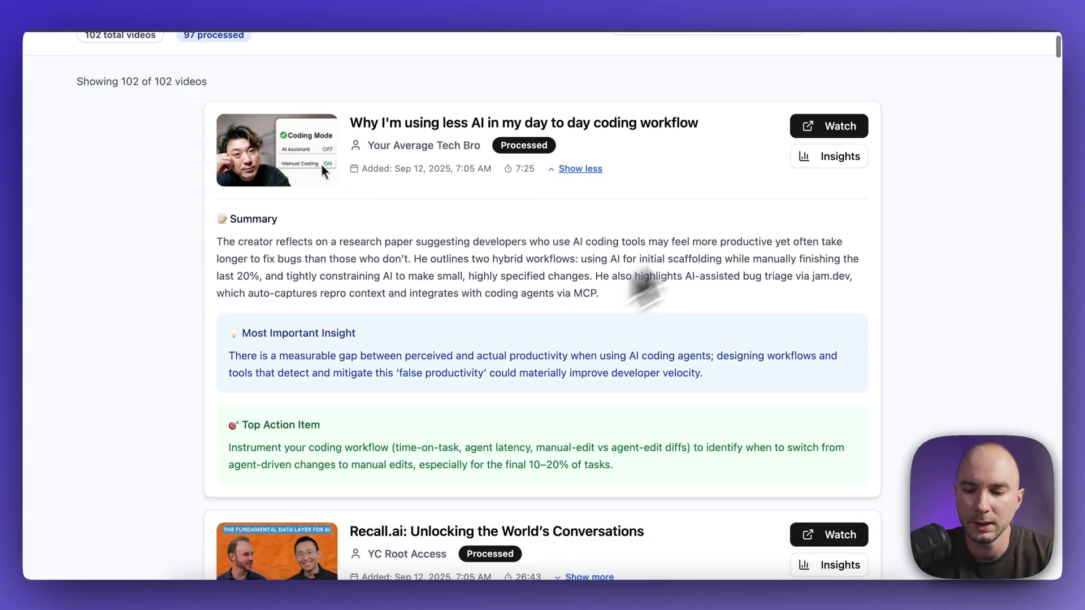
# - Open the insights of "Why I'm using less AI in my day to day coding workflow", read through the cards and close them
pyautogui.click(825, 161)
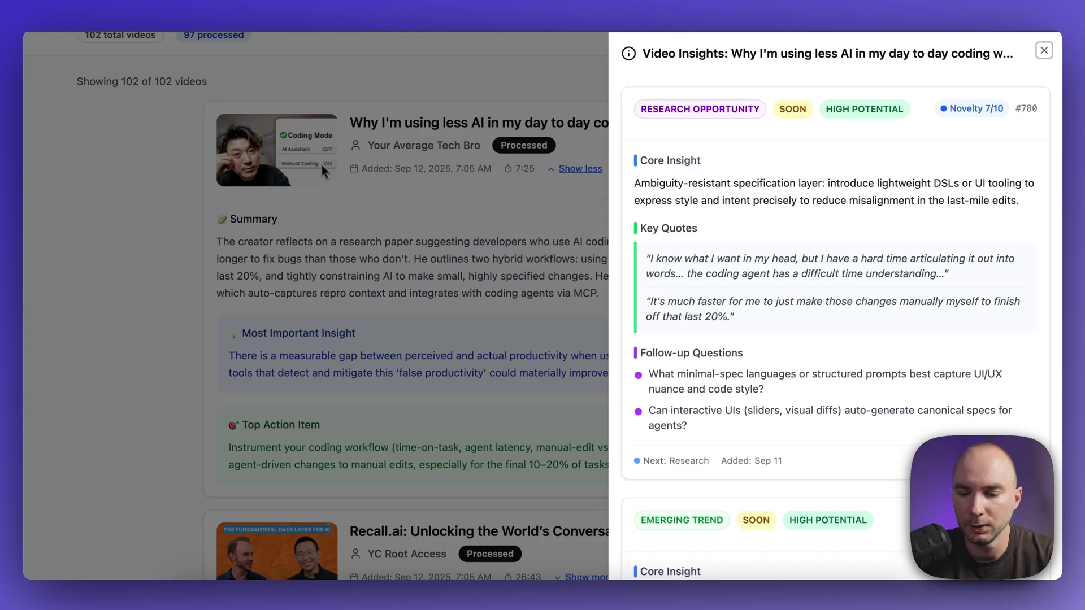
pyautogui.scroll(-10, 767, 226)
pyautogui.scroll(-6, 766, 221)
pyautogui.scroll(-3, 766, 226)
pyautogui.click(571, 277)
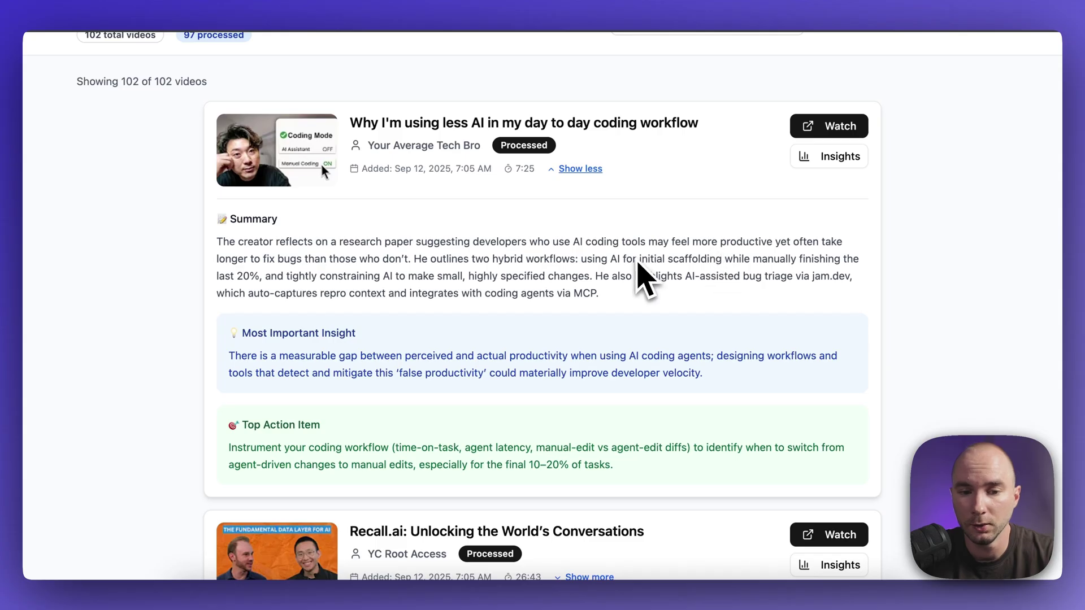
# - Return to n8n and survey the whole workflow, from video collection and transcripts to the insight extraction section
pyautogui.click(484, 19)
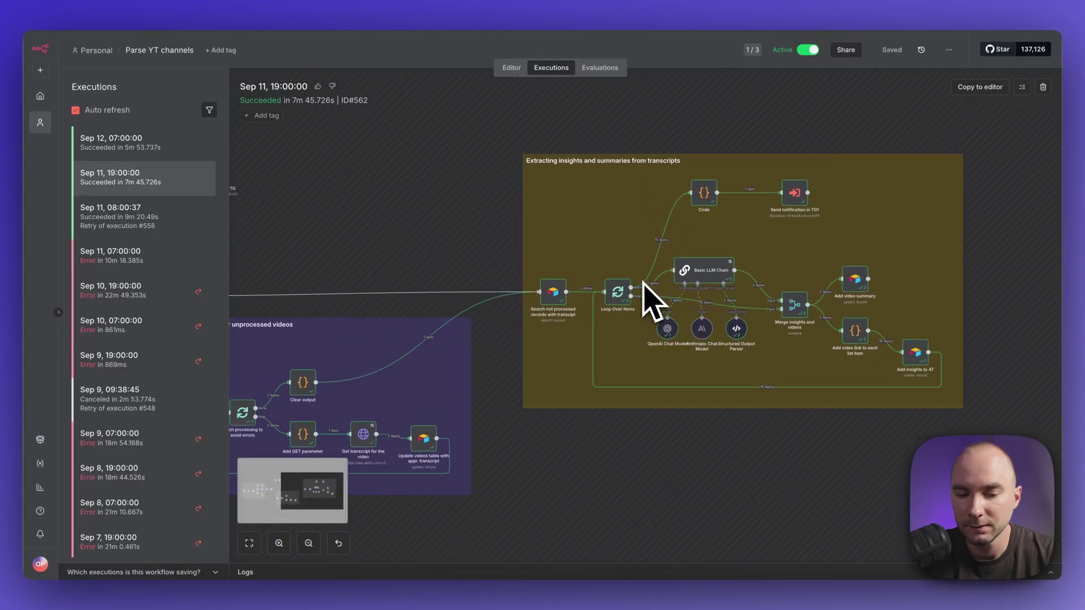
pyautogui.scroll(-3, 644, 279)
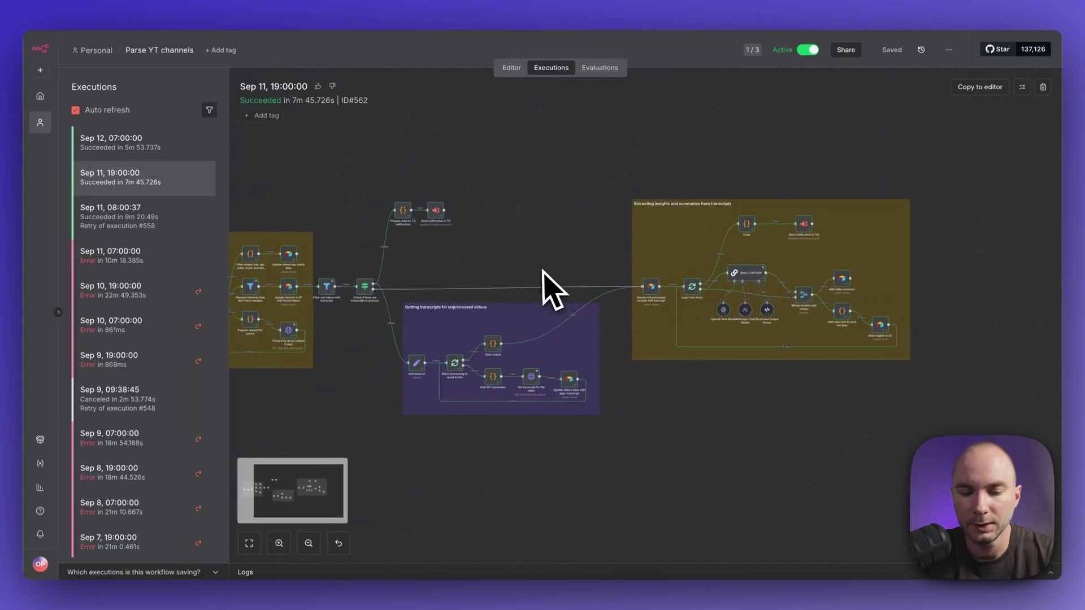
pyautogui.hscroll(-2, 542, 271)
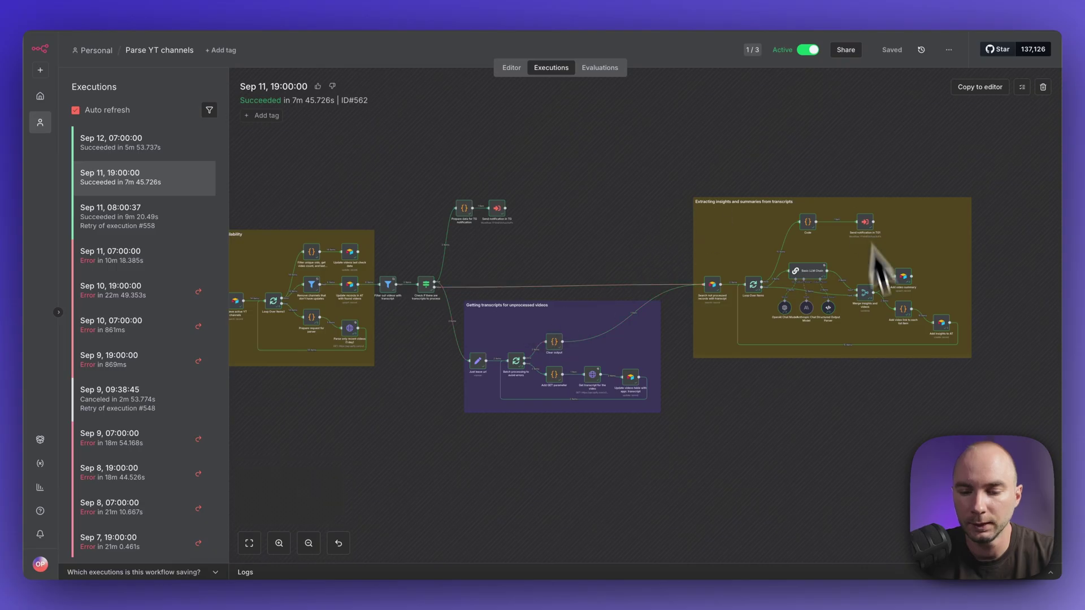
pyautogui.hscroll(2, 661, 351)
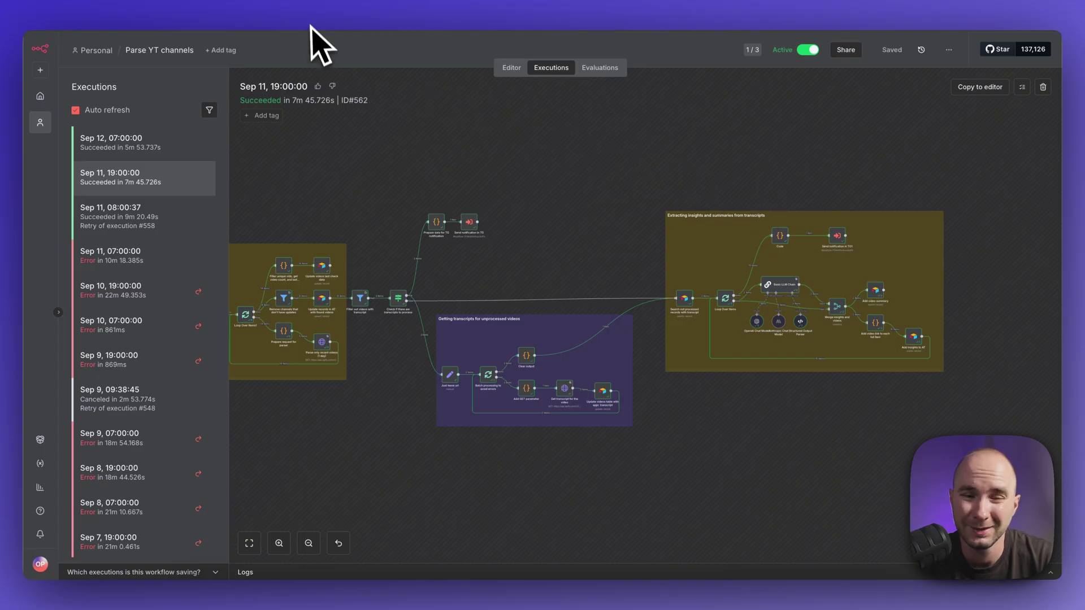
# - Switch to the Youtube Transcript actor in Apify and highlight the account's usage limit
pyautogui.click(324, 3)
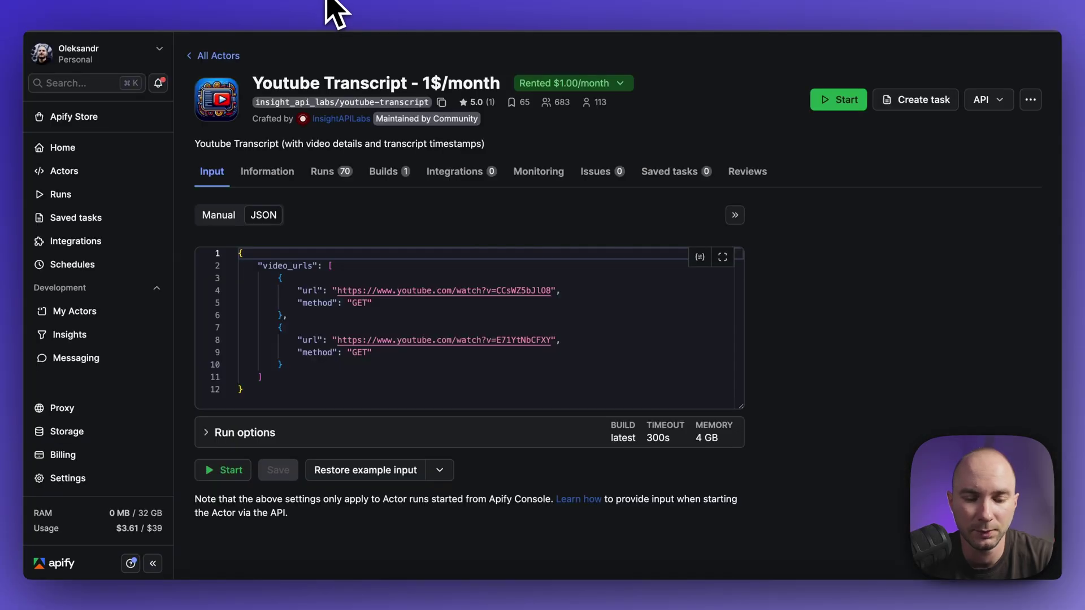
pyautogui.moveTo(122, 529)
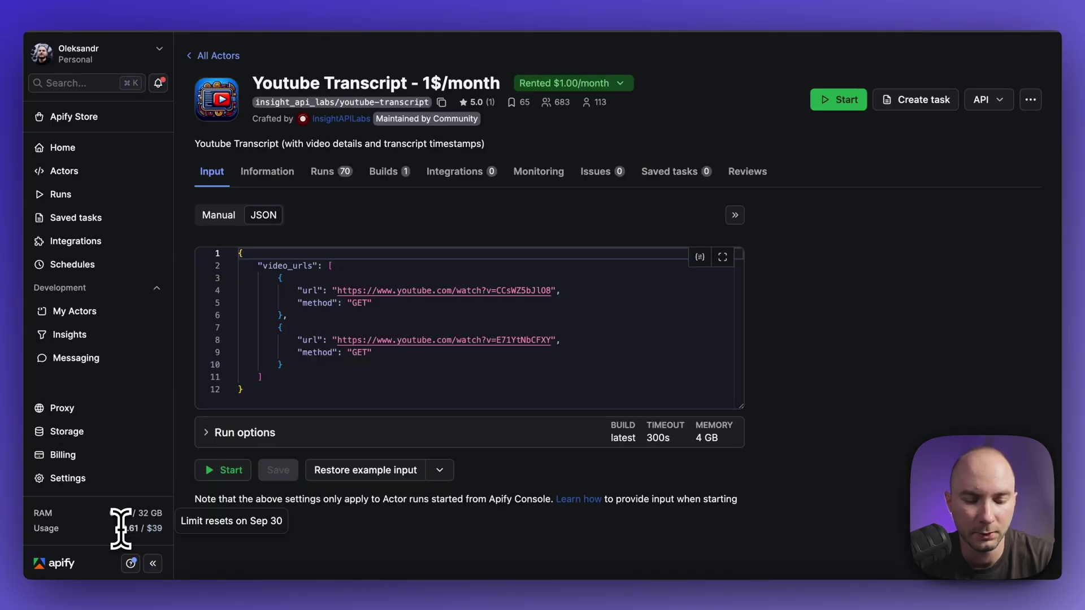
pyautogui.moveTo(146, 531); pyautogui.dragTo(160, 530)
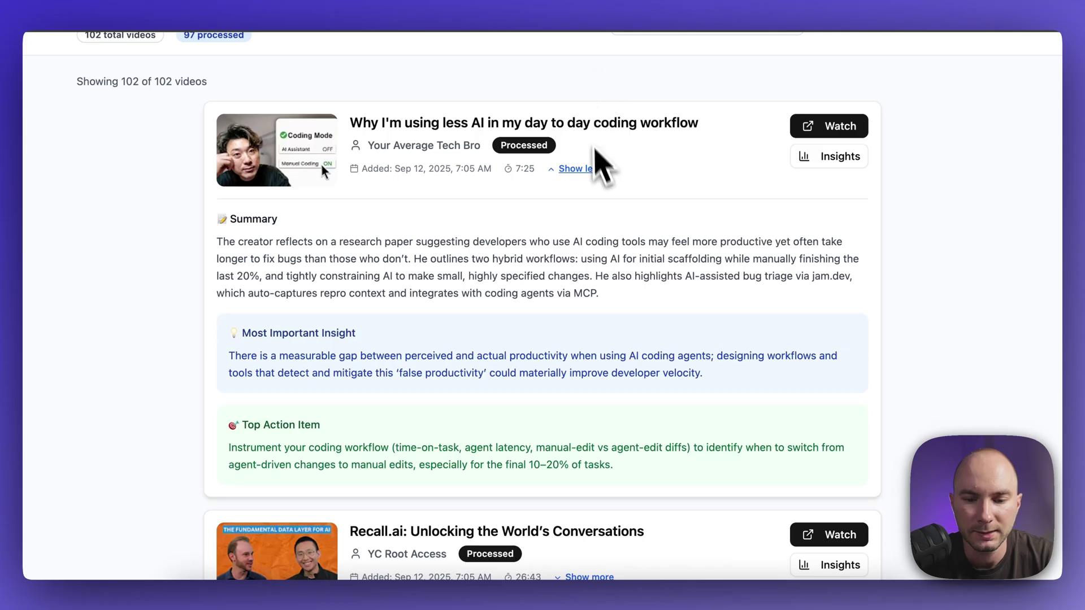
# - In the video feed web app, collapse the first video's summary, skim the feed and expand that summary again
pyautogui.click(590, 166)
pyautogui.scroll(1, 565, 209)
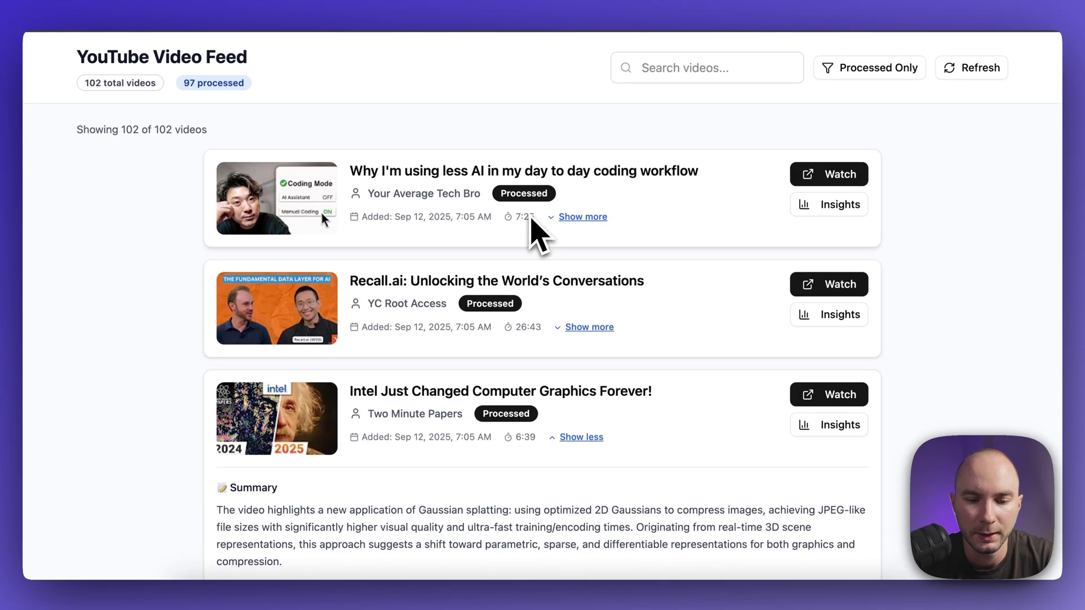
pyautogui.scroll(-5, 539, 231)
pyautogui.scroll(5, 532, 221)
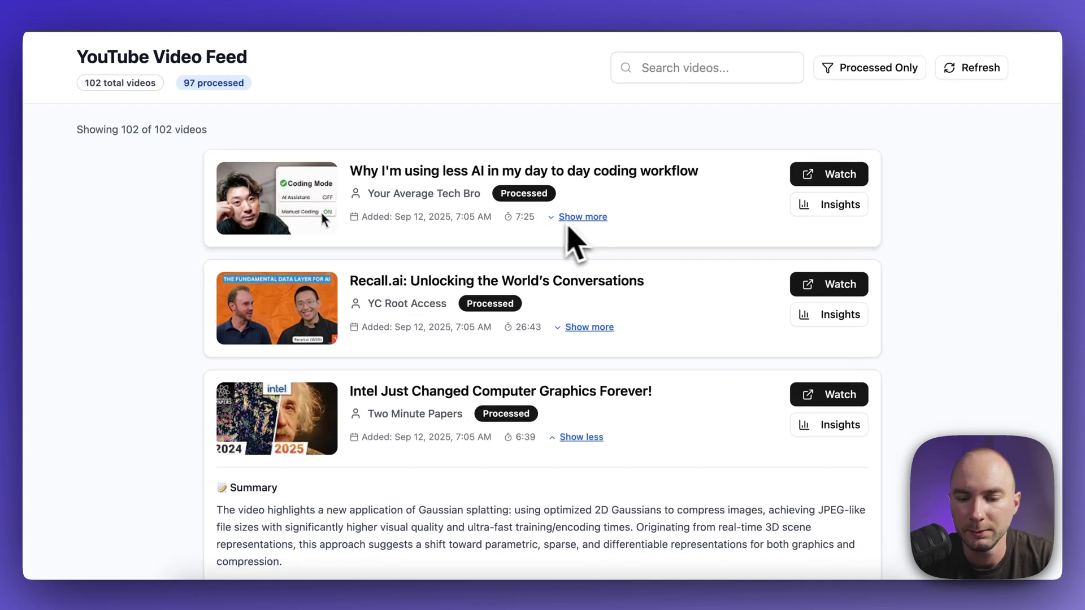
pyautogui.click(581, 217)
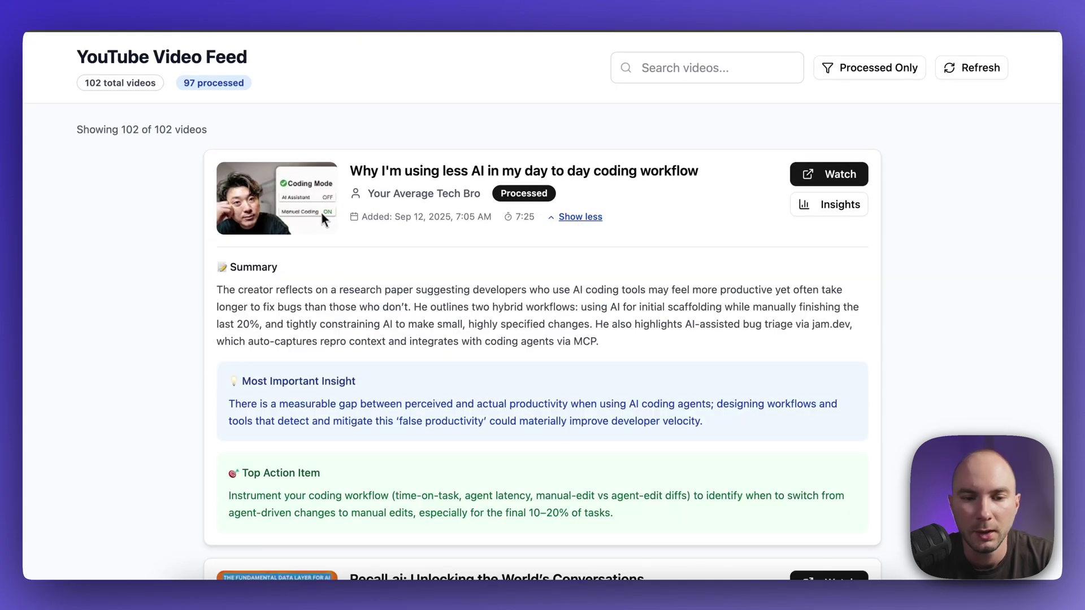